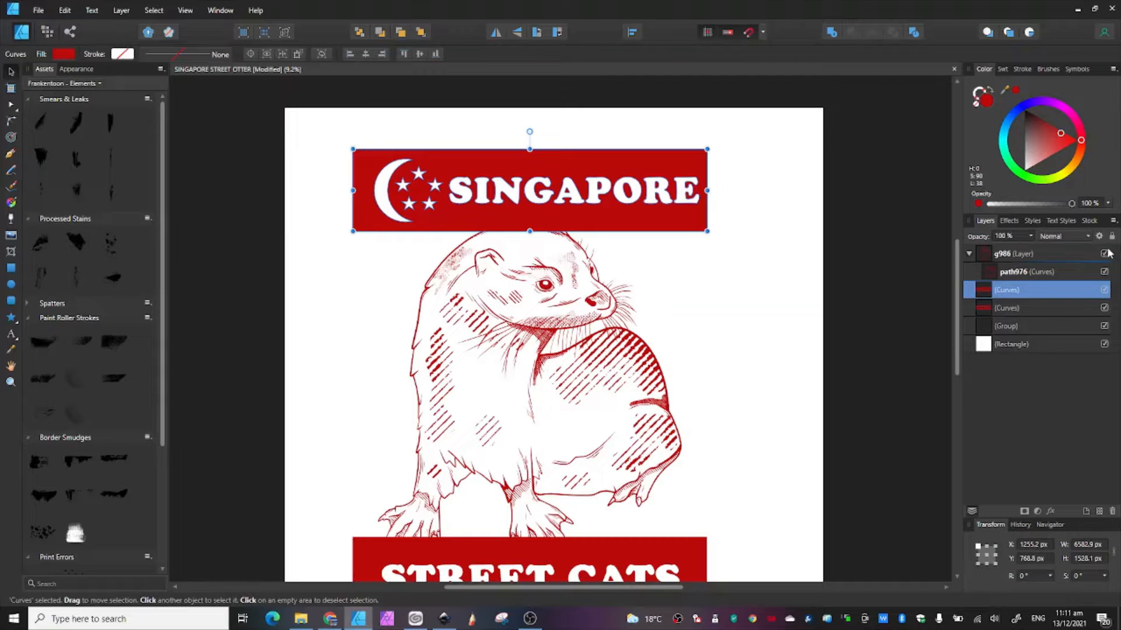
Hide the otter drawing layer and scale both red banners together about their centre to about 1353 × 1795 px.
left_click(1104, 254)
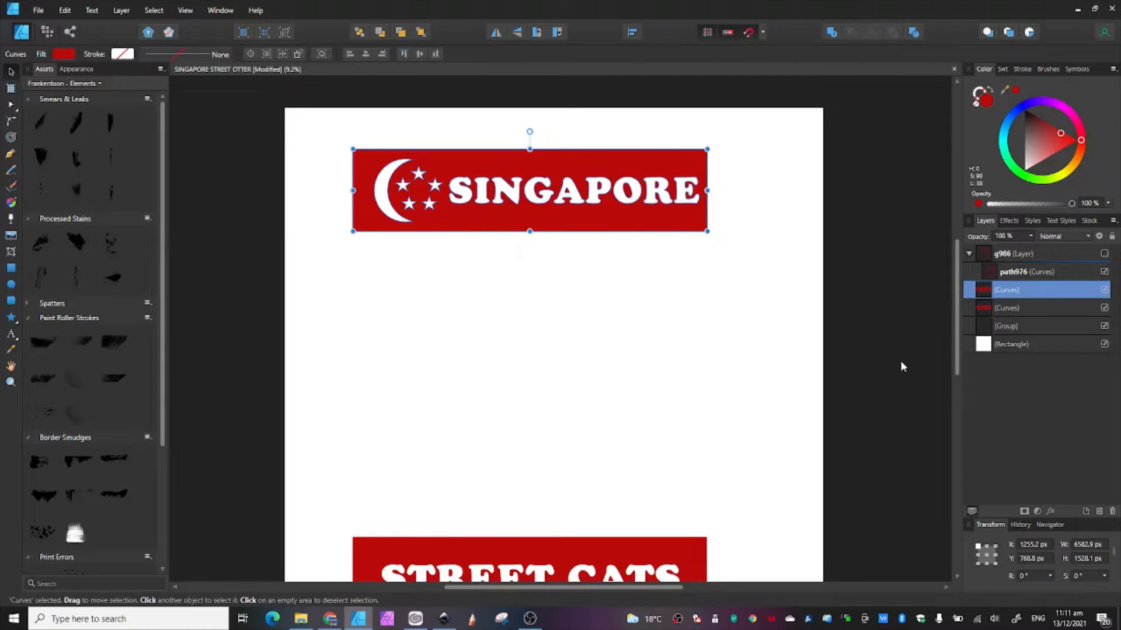
left_click(1007, 310)
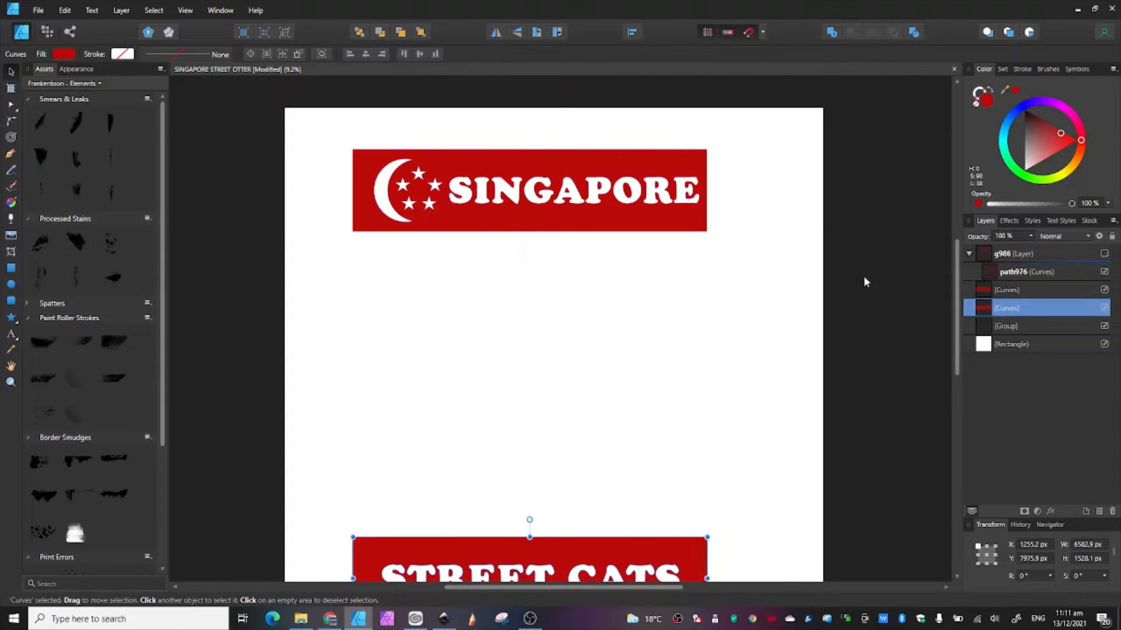
left_click(1011, 291, "shift")
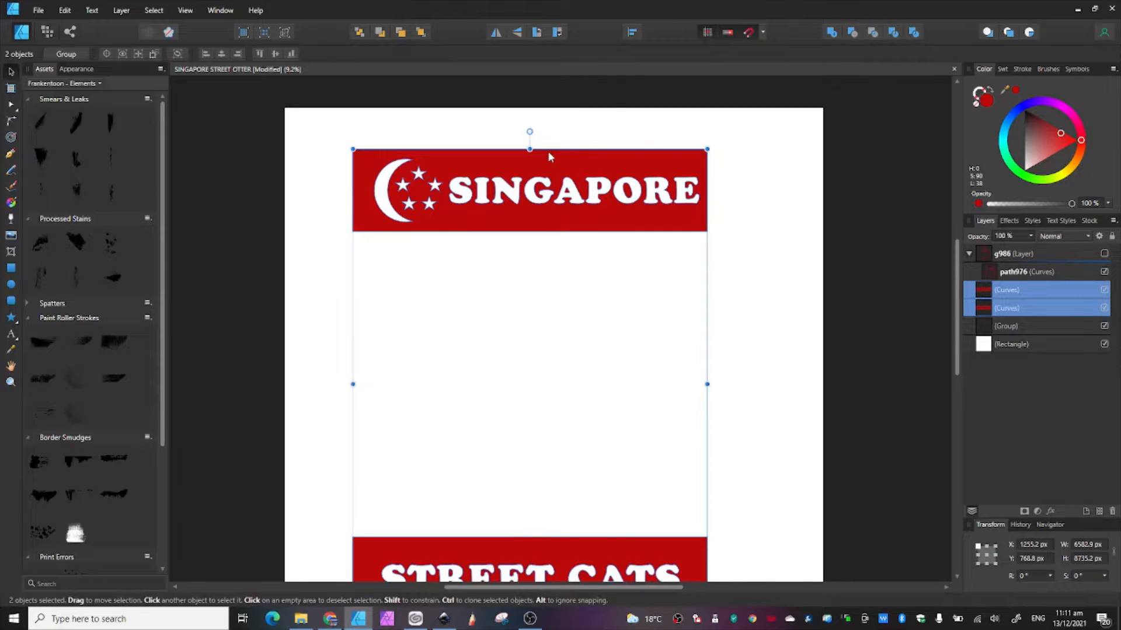
left_click_drag(529, 149, 525, 179)
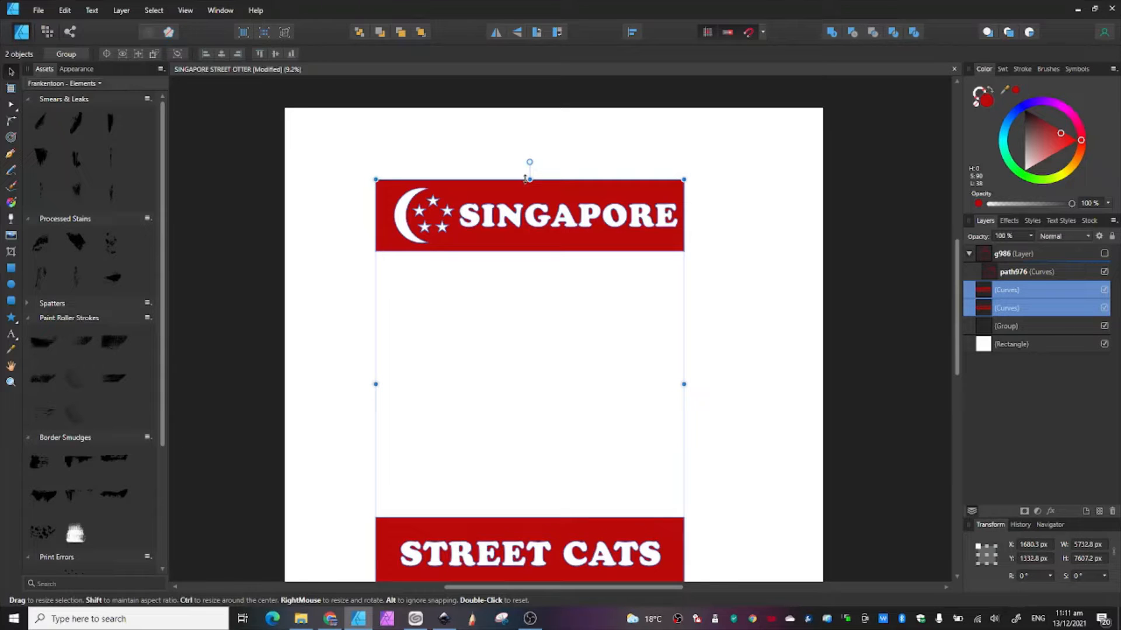
left_click_drag(524, 178, 559, 164)
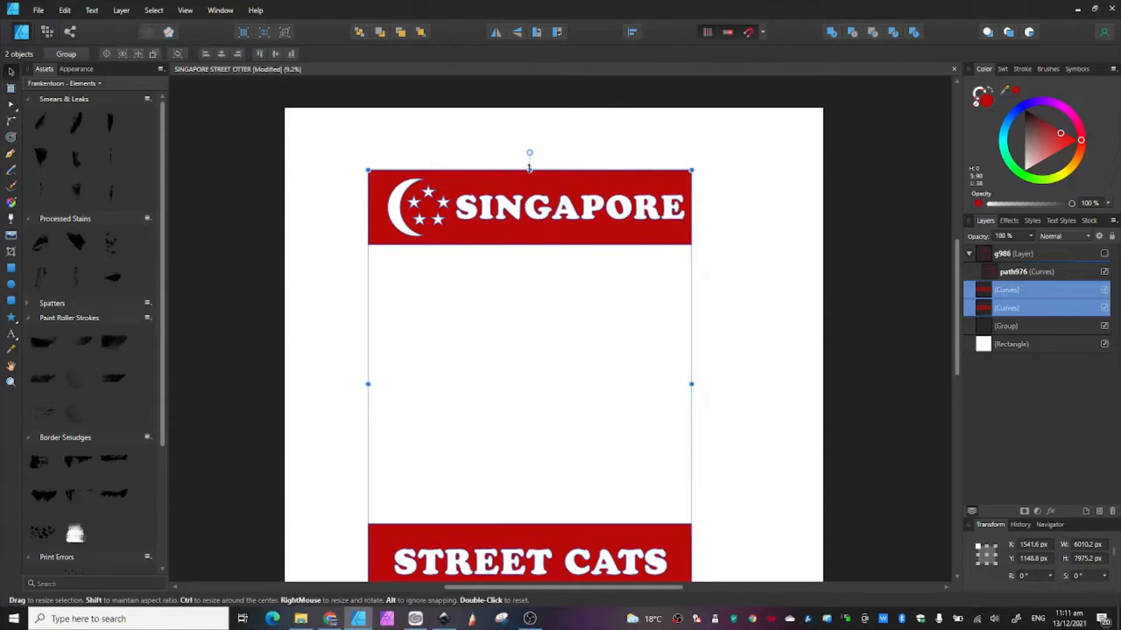
left_click_drag(529, 168, 527, 334)
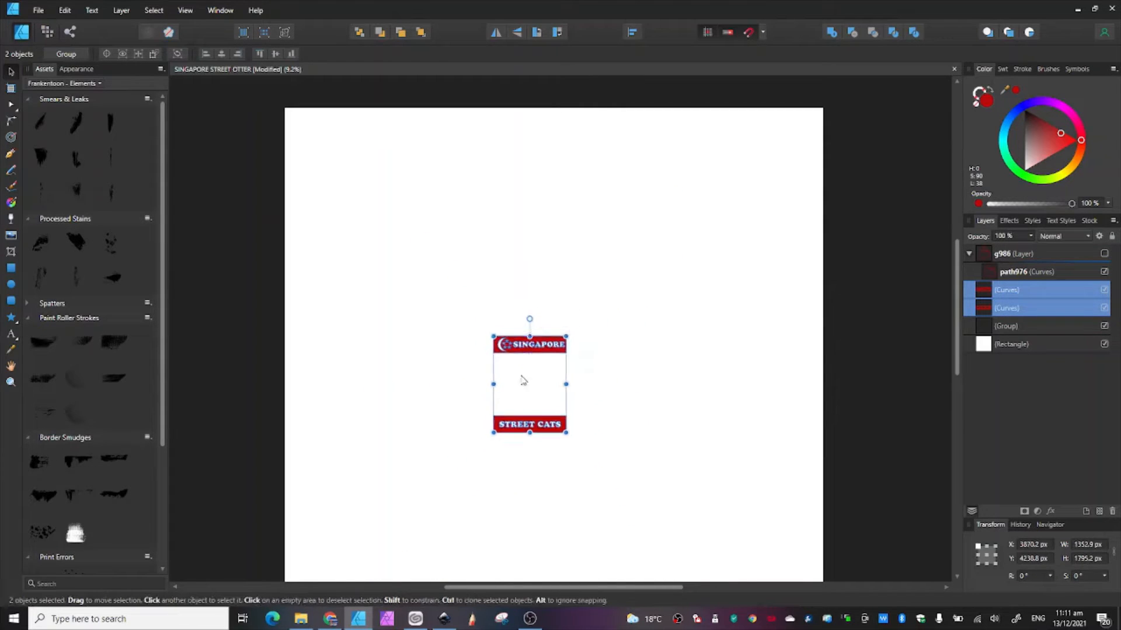
scroll(529, 390, "up", 3)
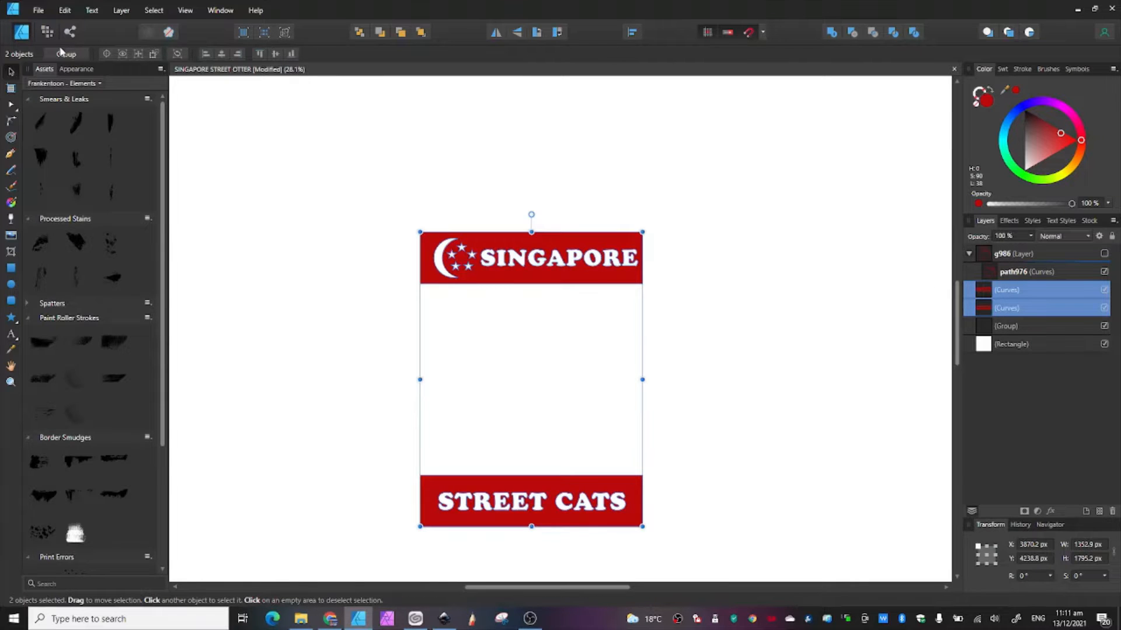
In the Pixel Persona, pick the sparsest 80 px Halftone Dot 3 - 45° brush and add a pixel layer above the banners.
left_click(48, 34)
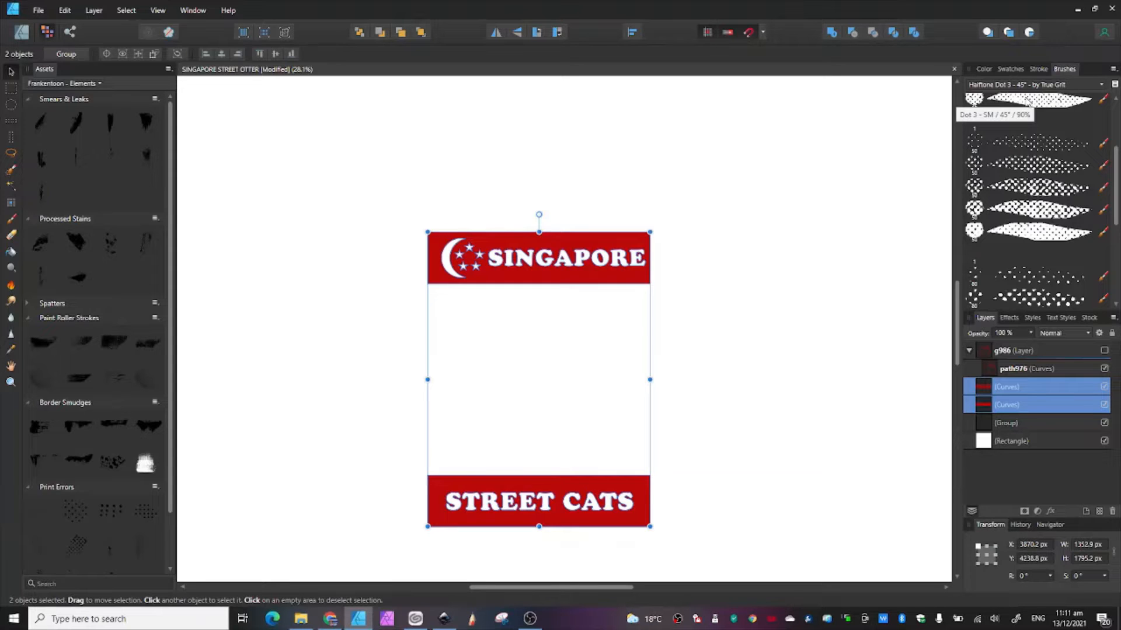
left_click(1071, 86)
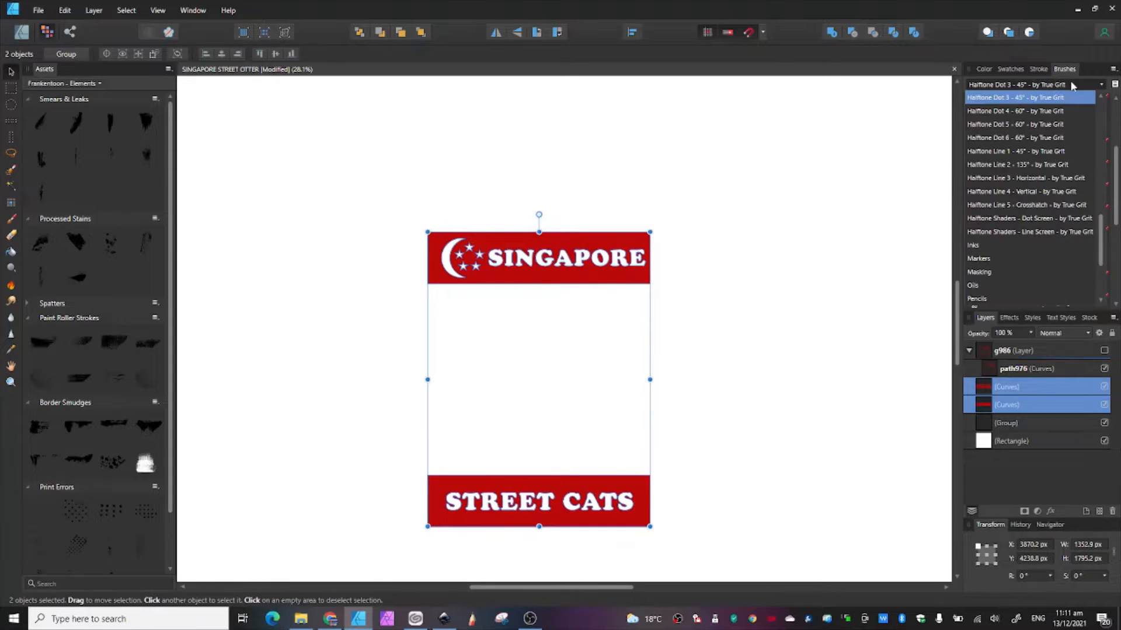
left_click(985, 100)
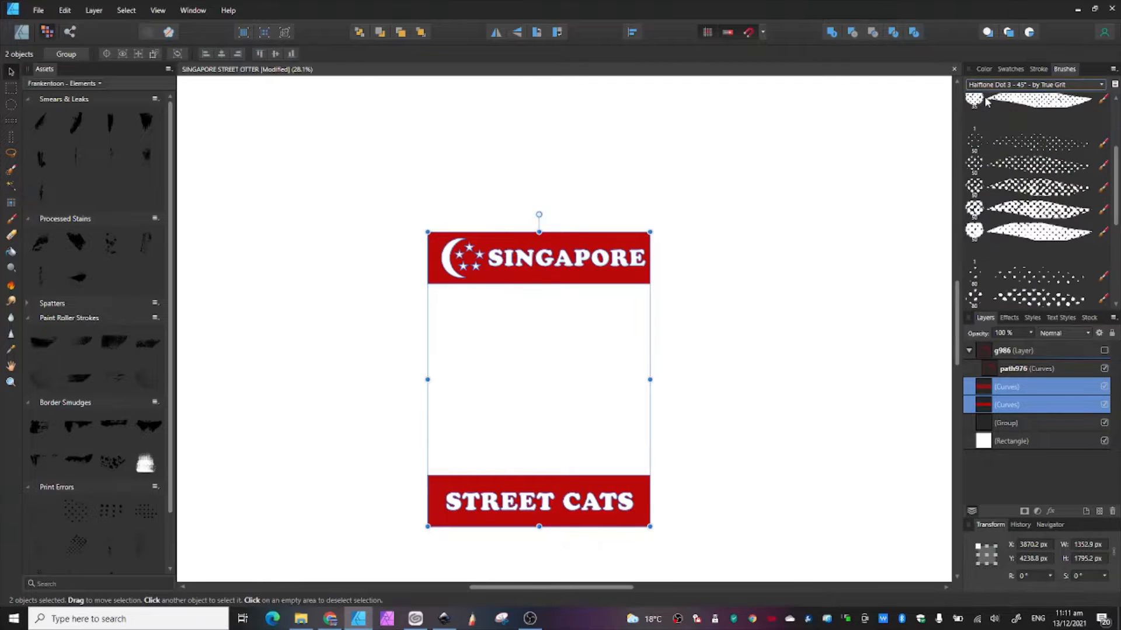
scroll(1060, 202, "down", 5)
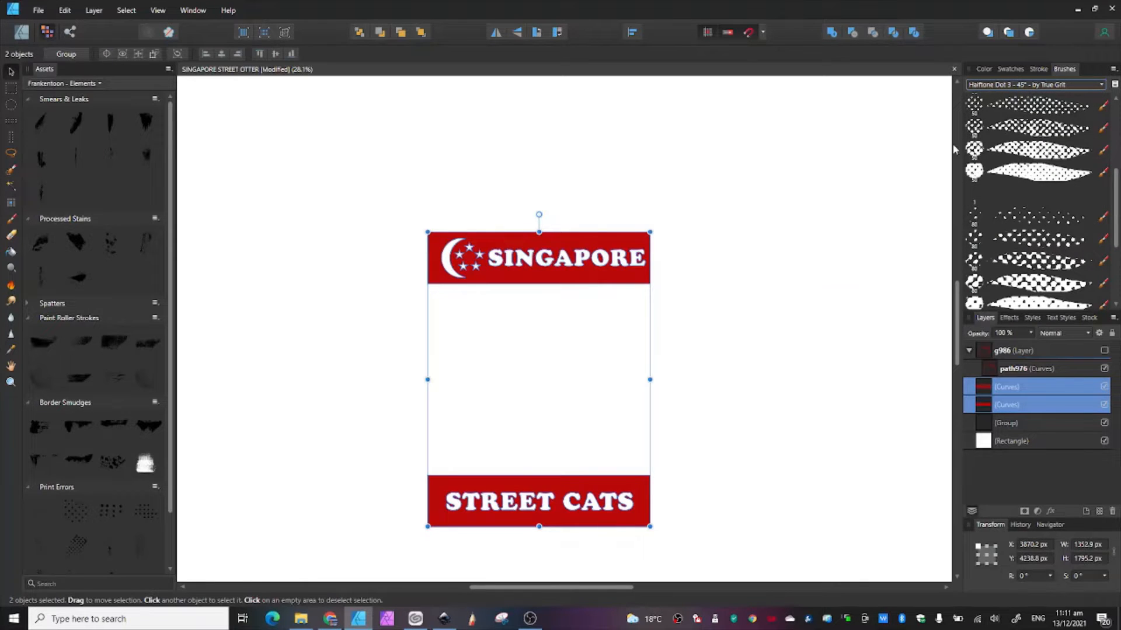
left_click(1035, 220)
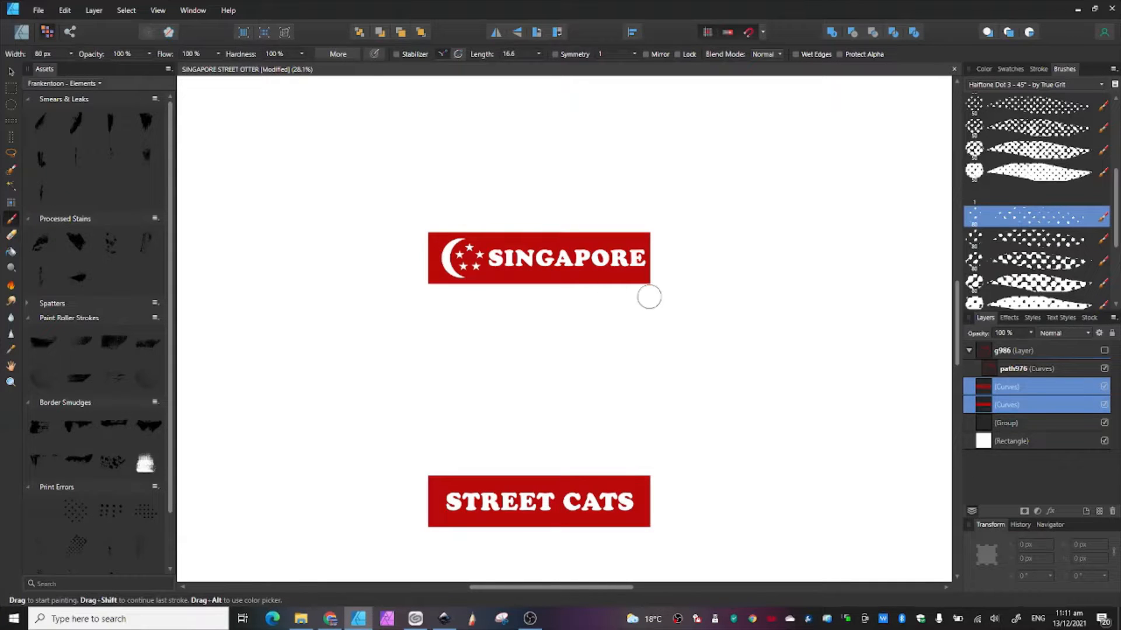
left_click(1099, 512)
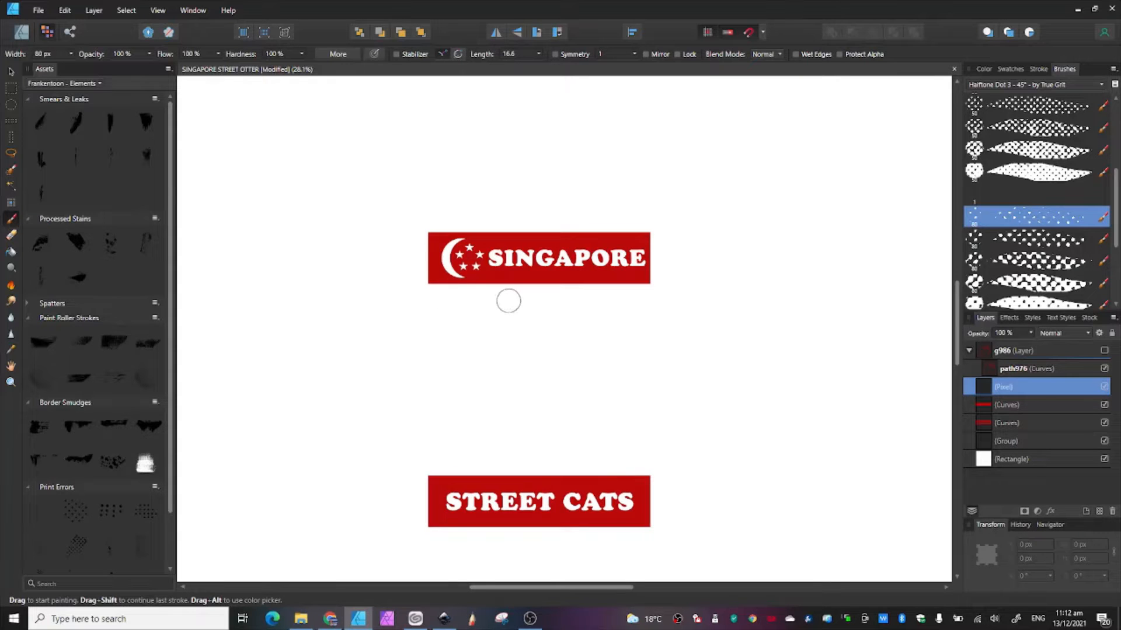
Try a bright red halftone dot stroke on the blank canvas beside the SINGAPORE banner and undo it.
scroll(508, 300, "up", 2)
scroll(520, 292, "down", 1)
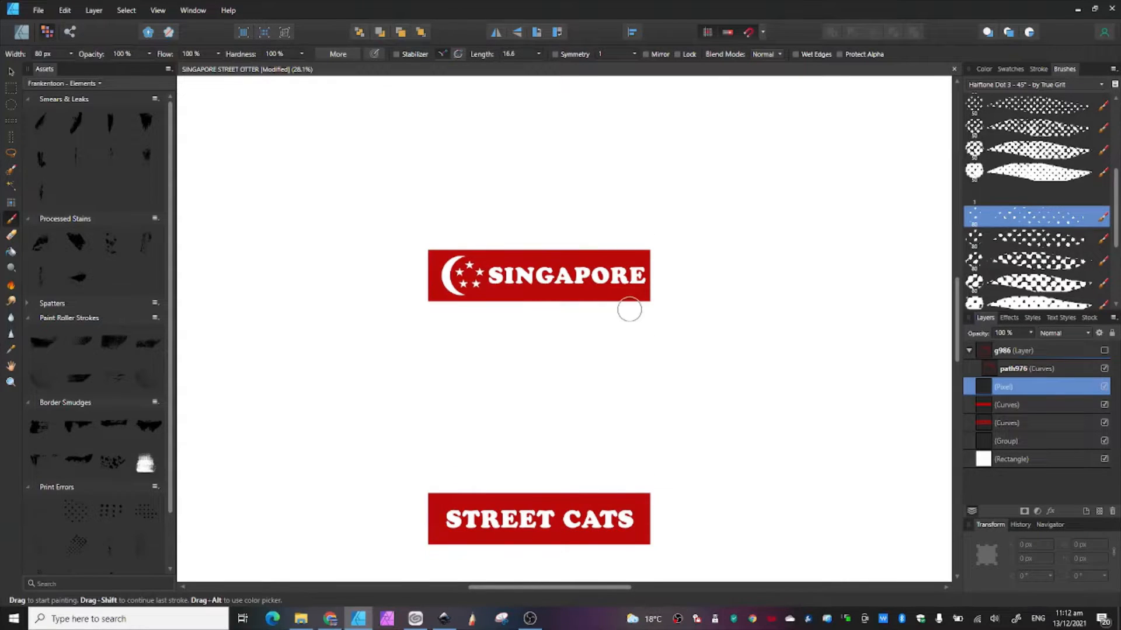
scroll(628, 307, "up", 3)
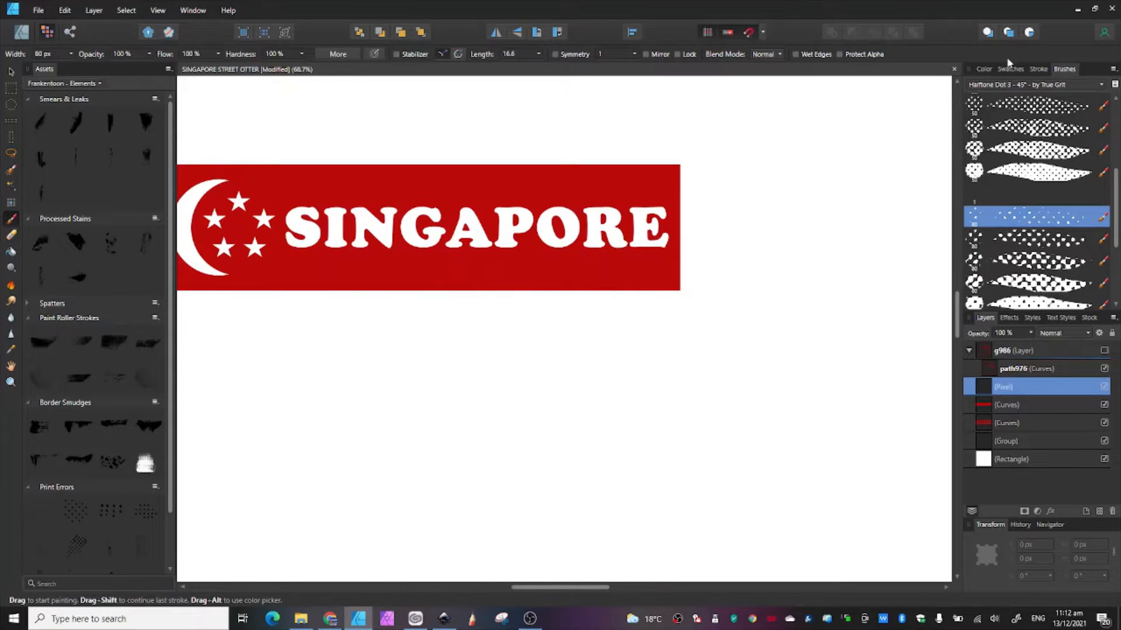
left_click(984, 69)
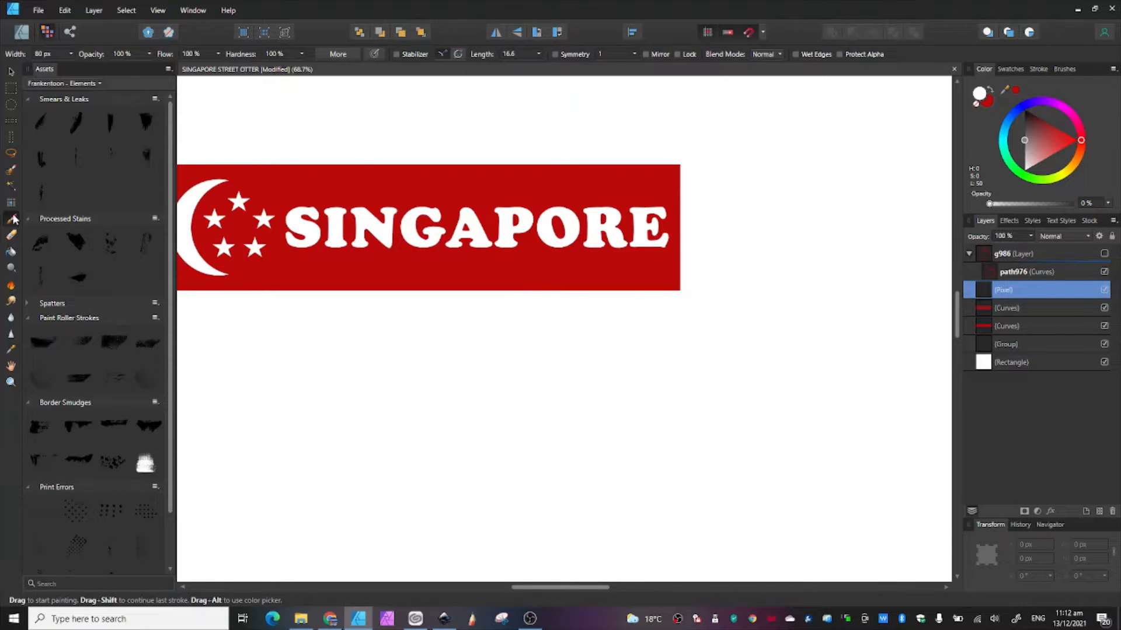
left_click(1103, 255)
left_click(1104, 255)
left_click_drag(1037, 154, 1078, 141)
mouse_move(784, 227)
left_mouse_down()
mouse_move(751, 325)
mouse_move(709, 376)
left_mouse_up()
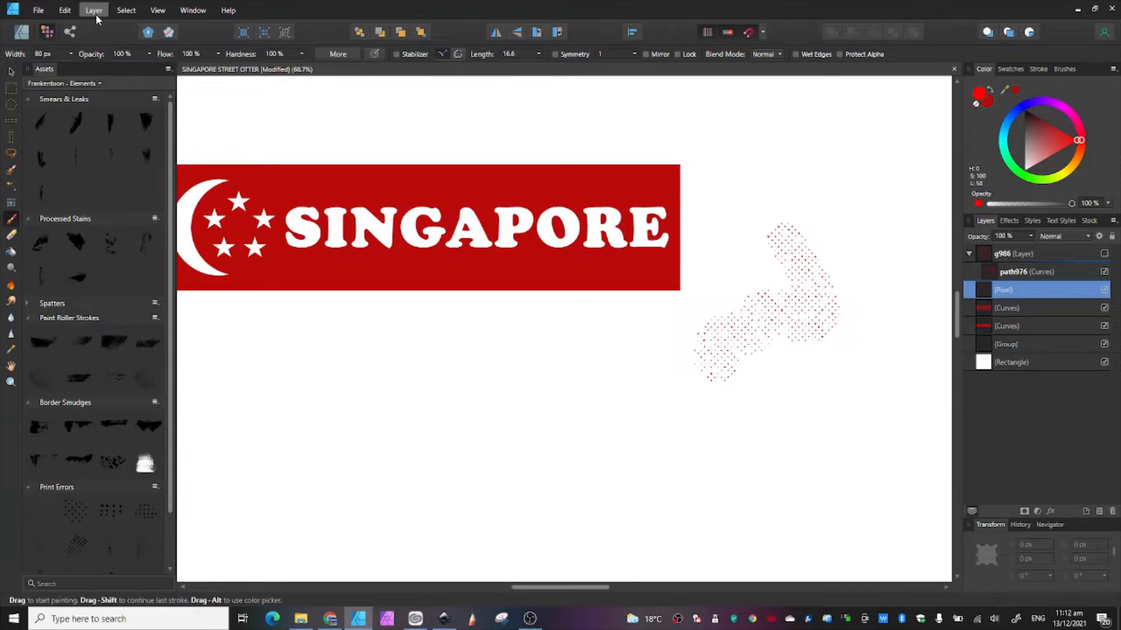
key("ctrl+z")
Set the brush colour to white and paint sparse halftone dots over the entire SINGAPORE banner.
left_click_drag(1038, 142, 1025, 169)
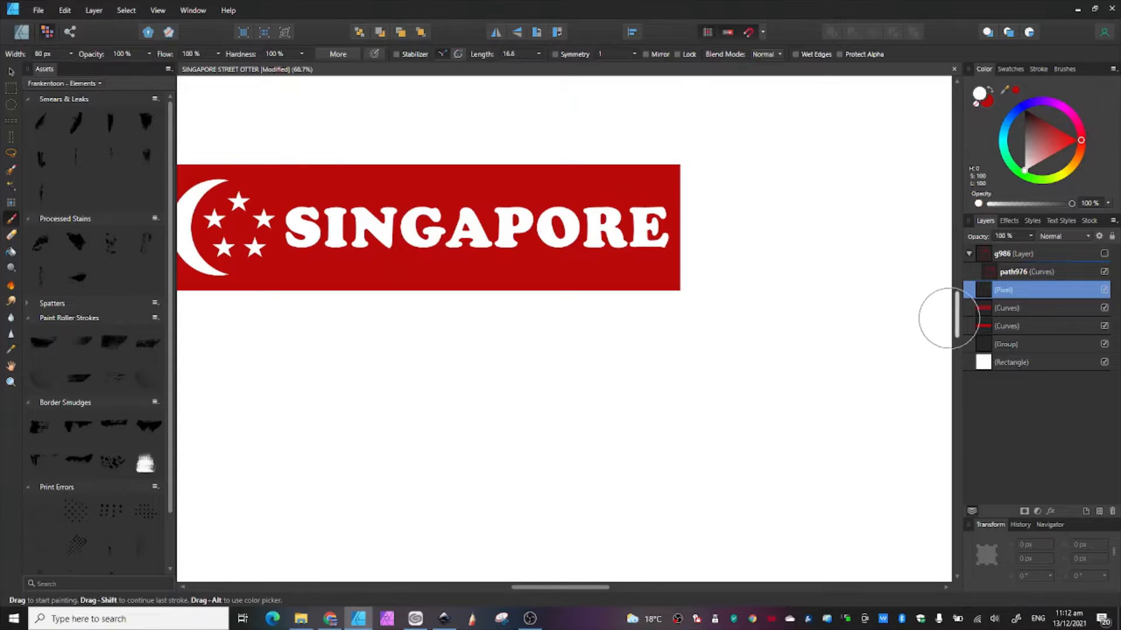
mouse_move(595, 282)
left_mouse_down()
mouse_move(406, 298)
mouse_move(679, 279)
mouse_move(230, 284)
mouse_move(341, 263)
mouse_move(408, 274)
mouse_move(458, 256)
mouse_move(654, 274)
left_mouse_up()
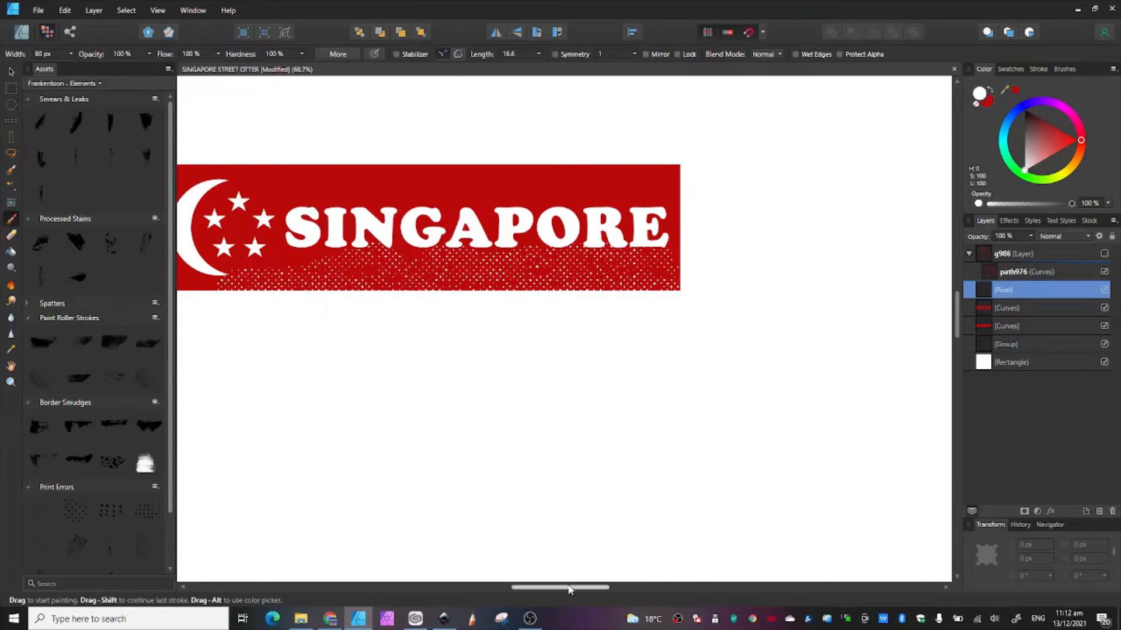
left_click_drag(571, 588, 559, 597)
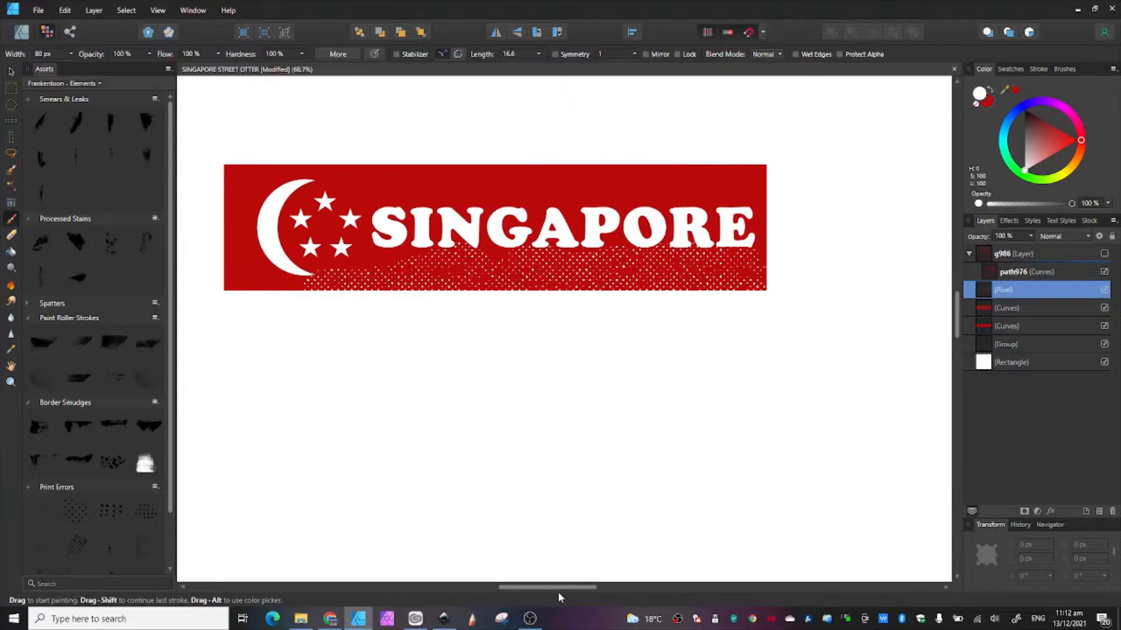
left_click(1039, 70)
left_click(1066, 70)
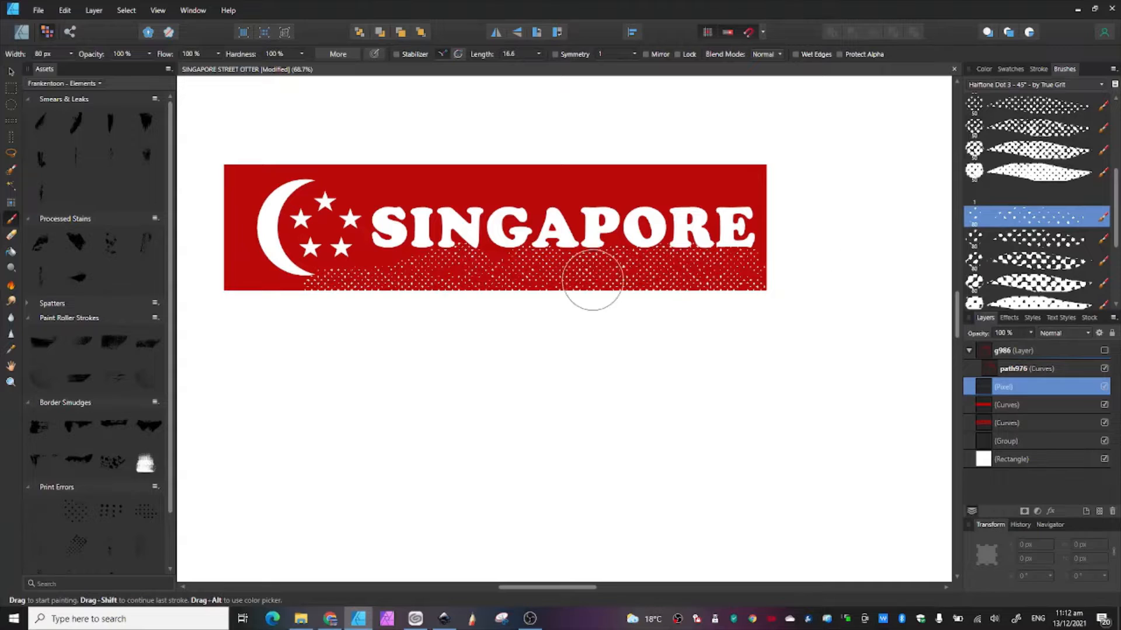
mouse_move(360, 273)
left_mouse_down()
mouse_move(276, 284)
mouse_move(220, 272)
mouse_move(255, 257)
mouse_move(776, 227)
mouse_move(457, 211)
mouse_move(343, 230)
mouse_move(225, 230)
mouse_move(251, 248)
mouse_move(385, 251)
mouse_move(502, 220)
mouse_move(773, 205)
mouse_move(731, 189)
mouse_move(227, 200)
mouse_move(795, 180)
mouse_move(333, 159)
mouse_move(245, 188)
left_mouse_up()
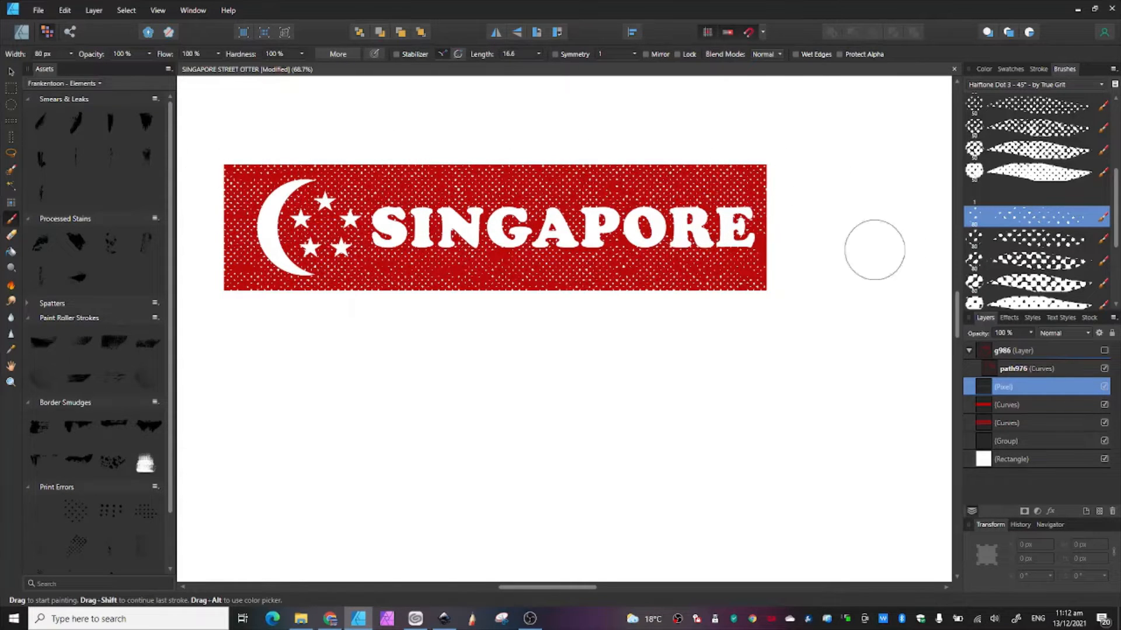
Paint denser white dots along the lower part of the SINGAPORE banner with the next two heavier 80 px dot brushes.
left_click(1022, 242)
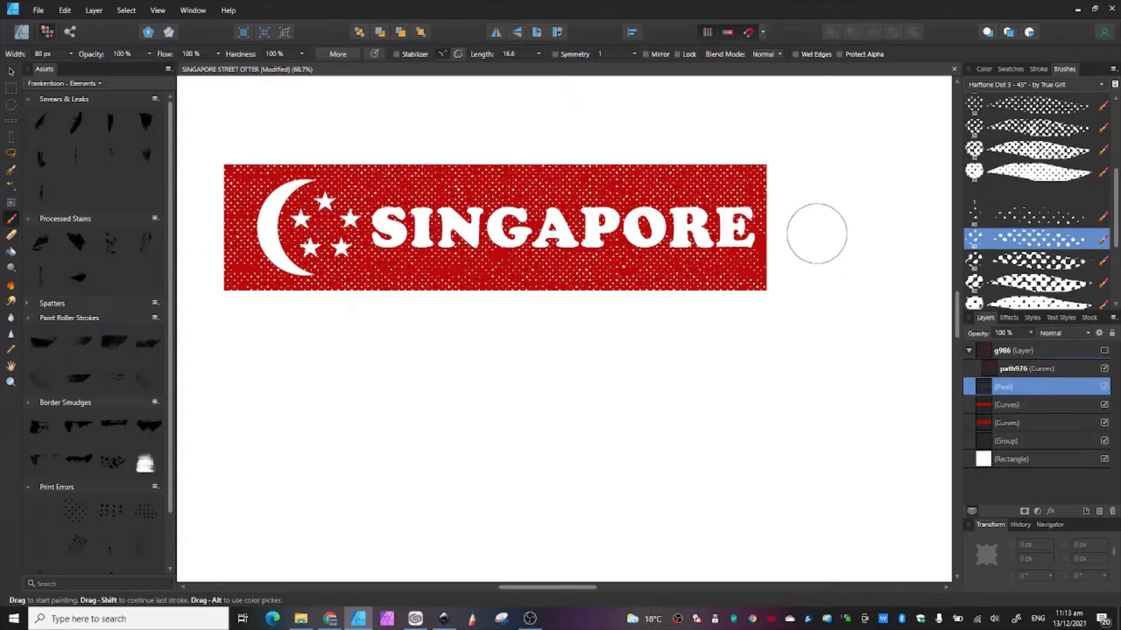
mouse_move(770, 249)
left_mouse_down()
mouse_move(615, 216)
mouse_move(541, 255)
mouse_move(410, 261)
mouse_move(385, 273)
mouse_move(360, 339)
mouse_move(239, 288)
mouse_move(282, 277)
mouse_move(347, 290)
mouse_move(619, 275)
mouse_move(777, 289)
mouse_move(218, 289)
mouse_move(264, 279)
mouse_move(674, 273)
left_mouse_up()
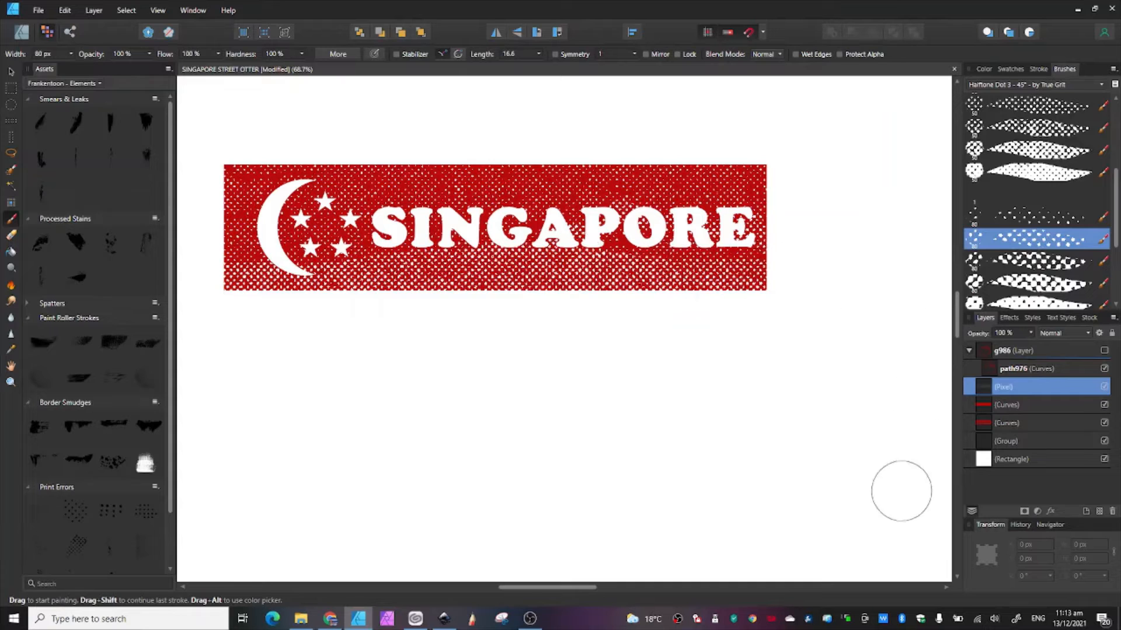
left_click(1033, 261)
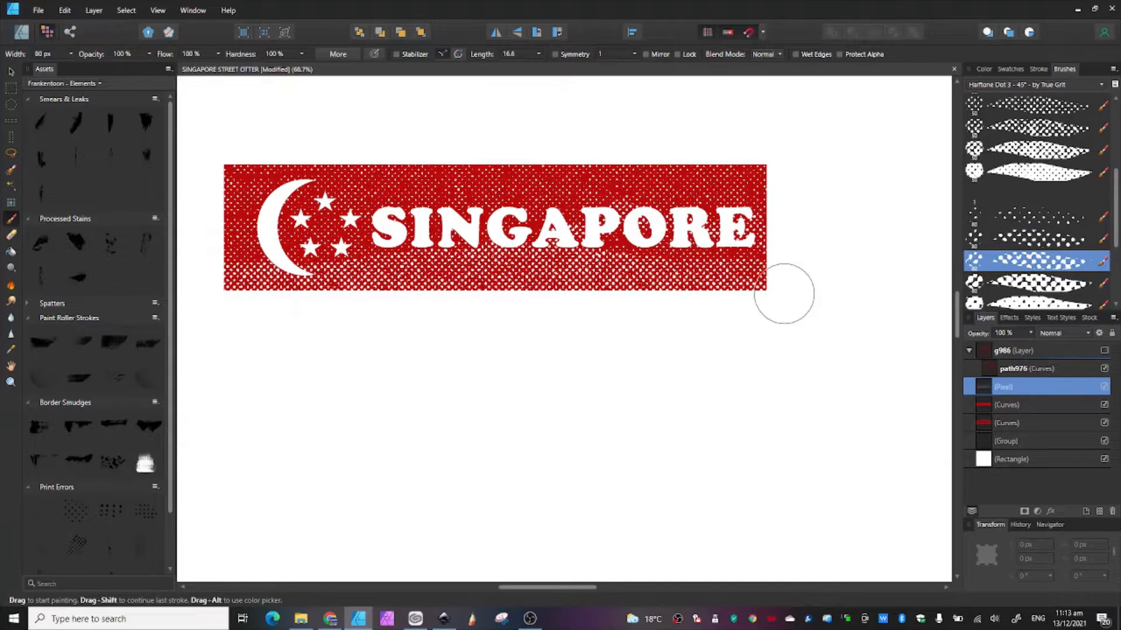
mouse_move(782, 292)
left_mouse_down()
mouse_move(713, 280)
mouse_move(338, 300)
mouse_move(227, 295)
mouse_move(768, 270)
mouse_move(690, 280)
mouse_move(226, 272)
mouse_move(636, 281)
left_mouse_up()
scroll(592, 408, "down", 6)
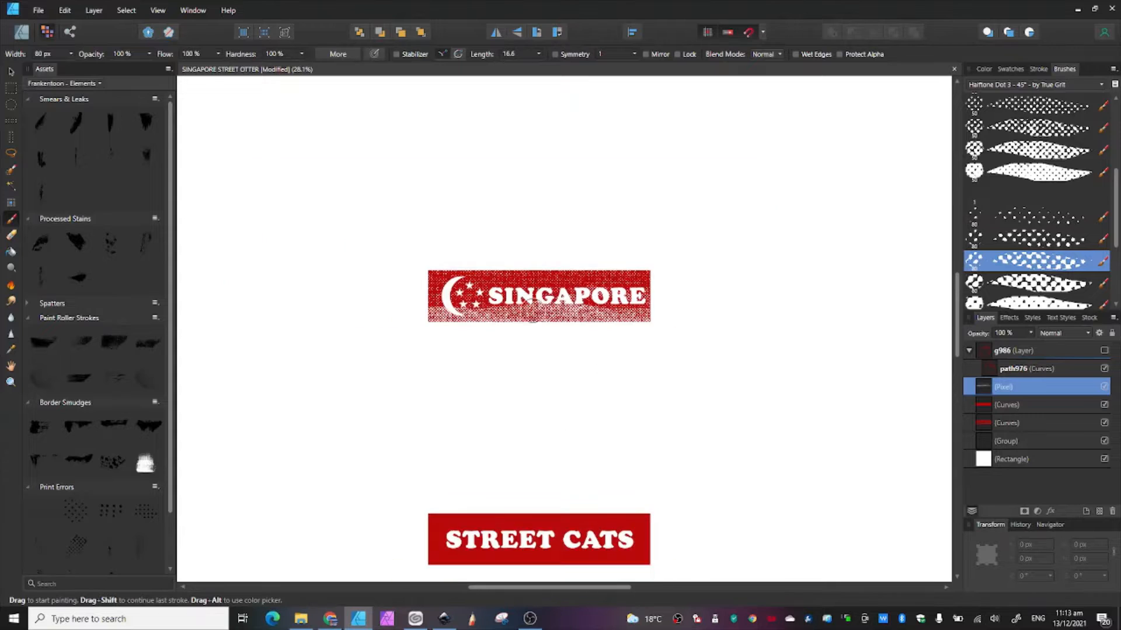
scroll(543, 333, "up", 4)
scroll(549, 301, "up", 3)
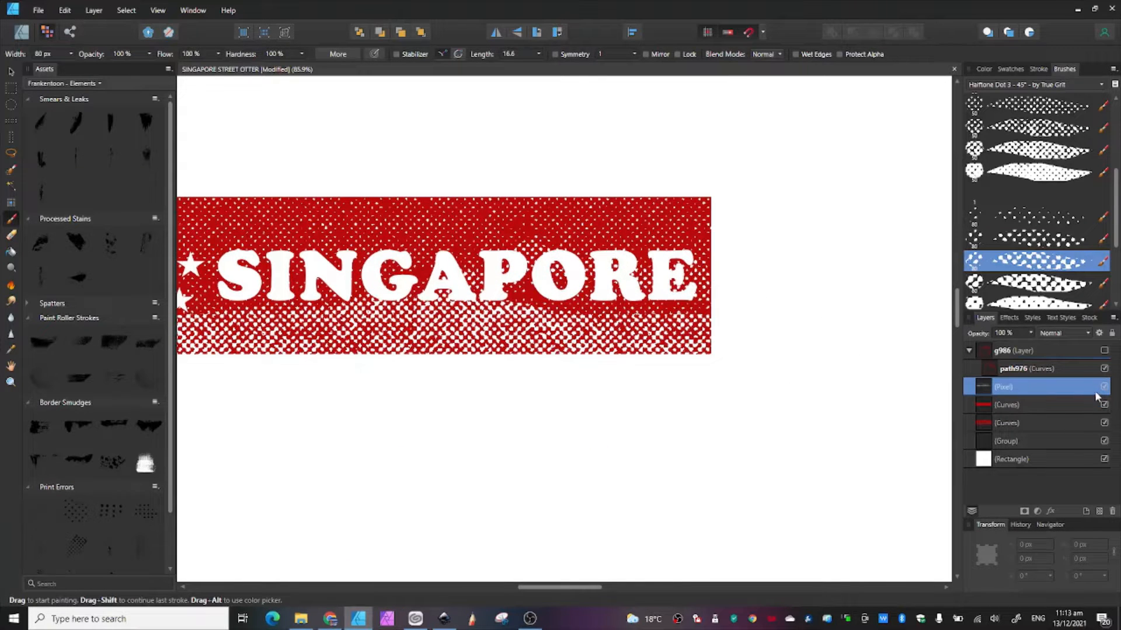
Hide the dot layer, add a new pixel layer and pick the lightest 80 px Halftone Line 3 - Horizontal brush.
left_click(1103, 387)
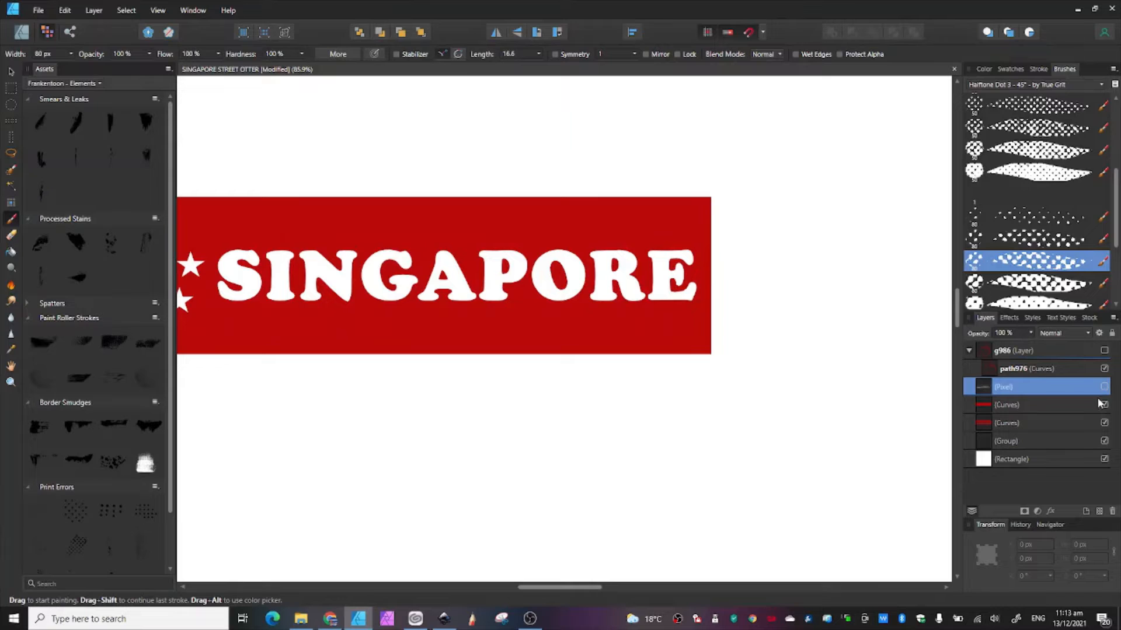
left_click(1099, 511)
left_click(1008, 85)
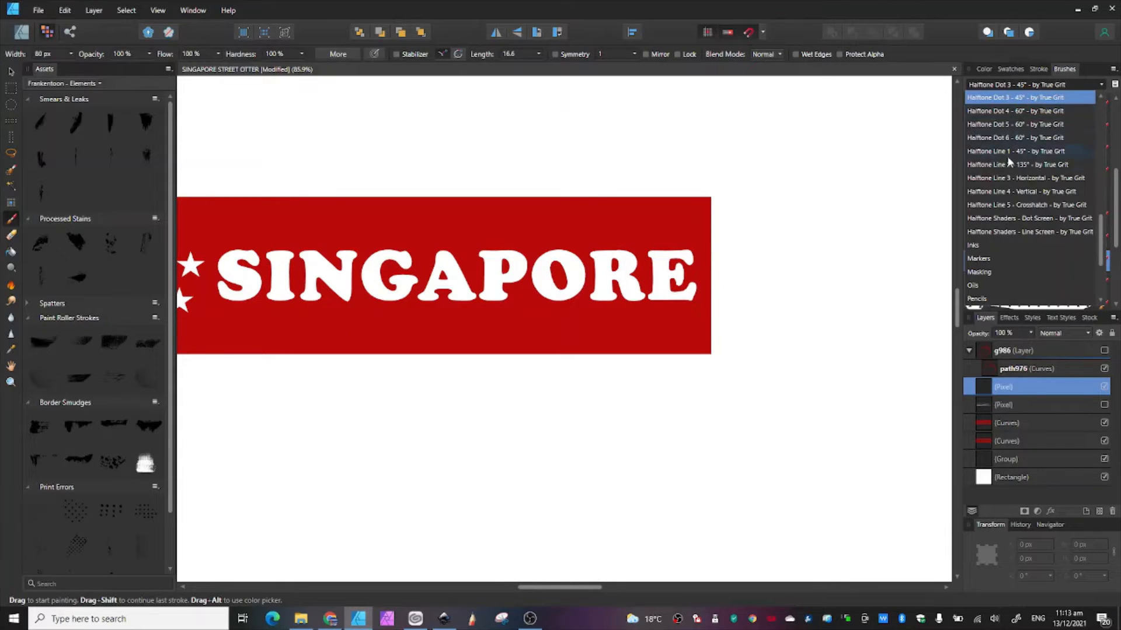
left_click(1006, 179)
left_click(1028, 172)
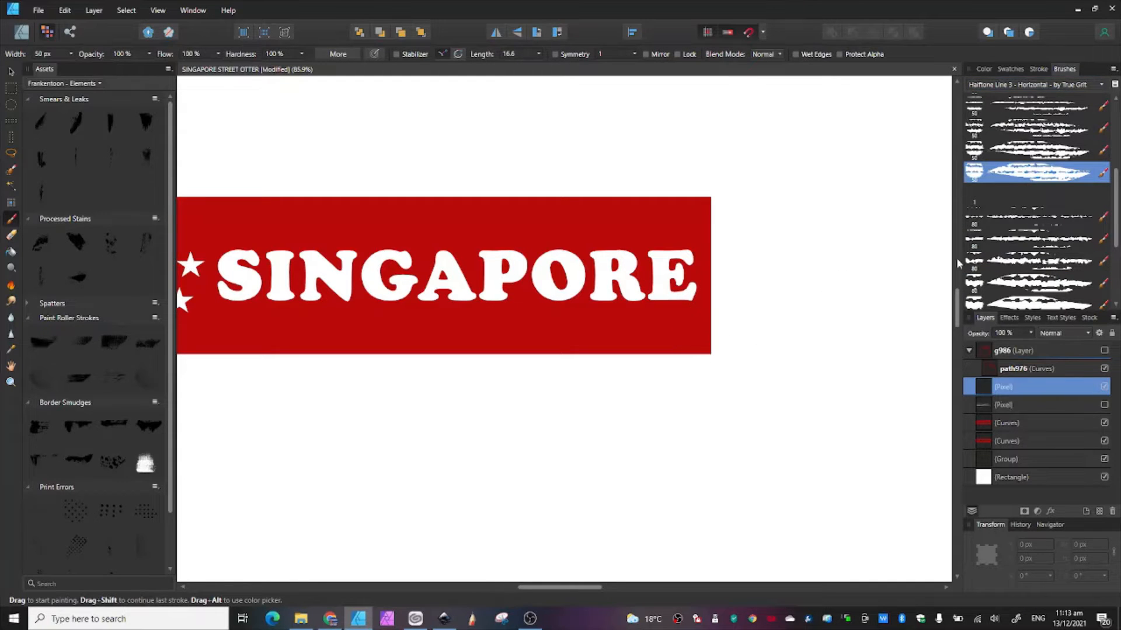
left_click(1029, 217)
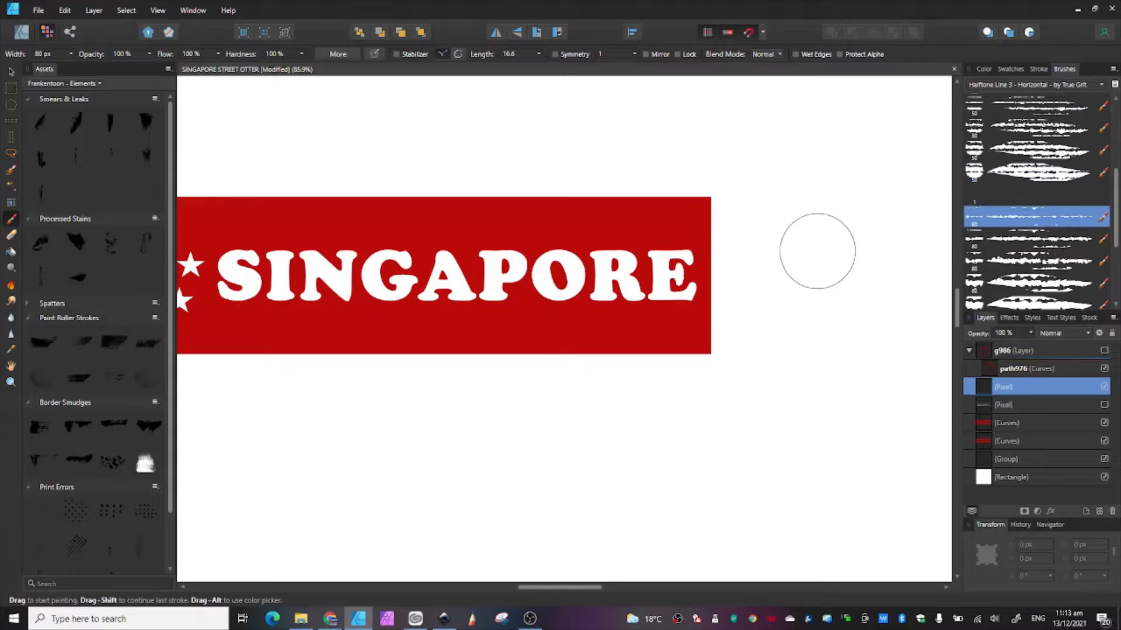
Paint white horizontal halftone lines along the edges and corners of the SINGAPORE banner.
mouse_move(790, 343)
left_mouse_down()
mouse_move(620, 339)
mouse_move(405, 350)
left_mouse_up()
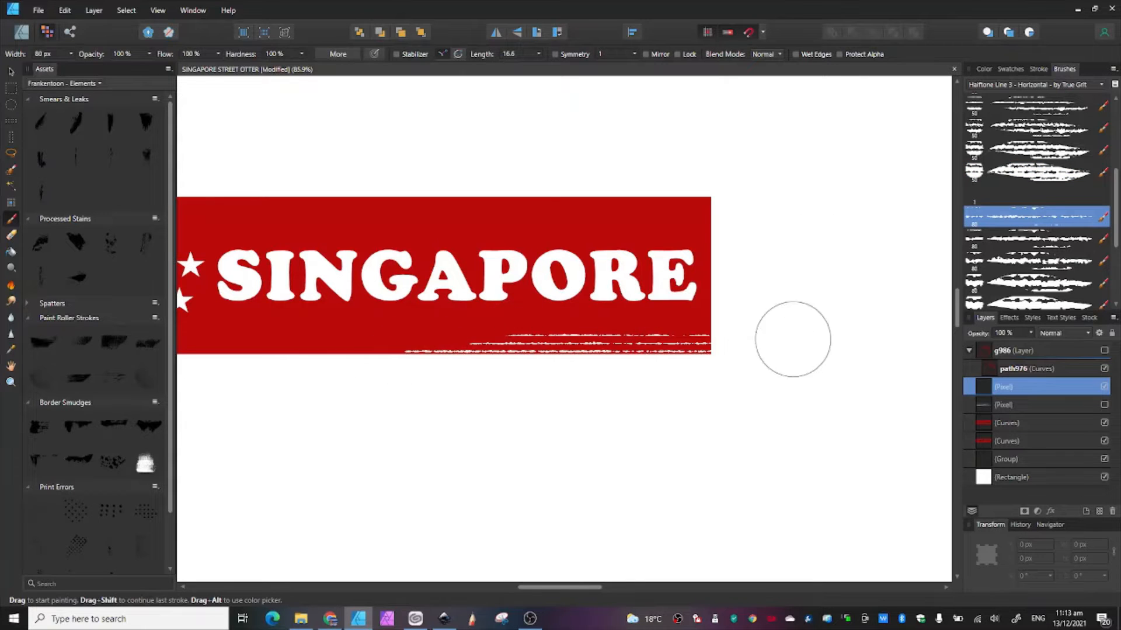
mouse_move(765, 193)
left_mouse_down()
mouse_move(551, 214)
mouse_move(730, 220)
mouse_move(710, 238)
mouse_move(731, 275)
mouse_move(710, 303)
mouse_move(639, 310)
left_mouse_up()
left_click_drag(564, 588, 521, 587)
mouse_move(346, 354)
left_mouse_down()
mouse_move(490, 345)
mouse_move(384, 340)
mouse_move(409, 322)
mouse_move(343, 214)
mouse_move(430, 191)
mouse_move(750, 187)
left_mouse_up()
left_click_drag(555, 338, 708, 345)
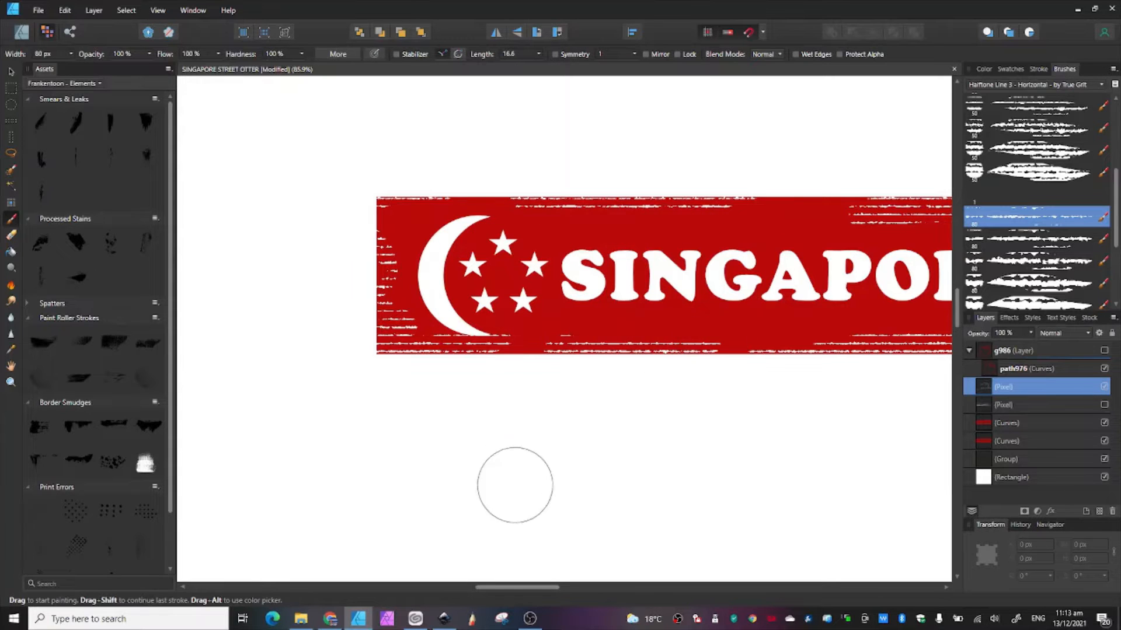
scroll(409, 431, "down", 1)
scroll(429, 285, "down", 5)
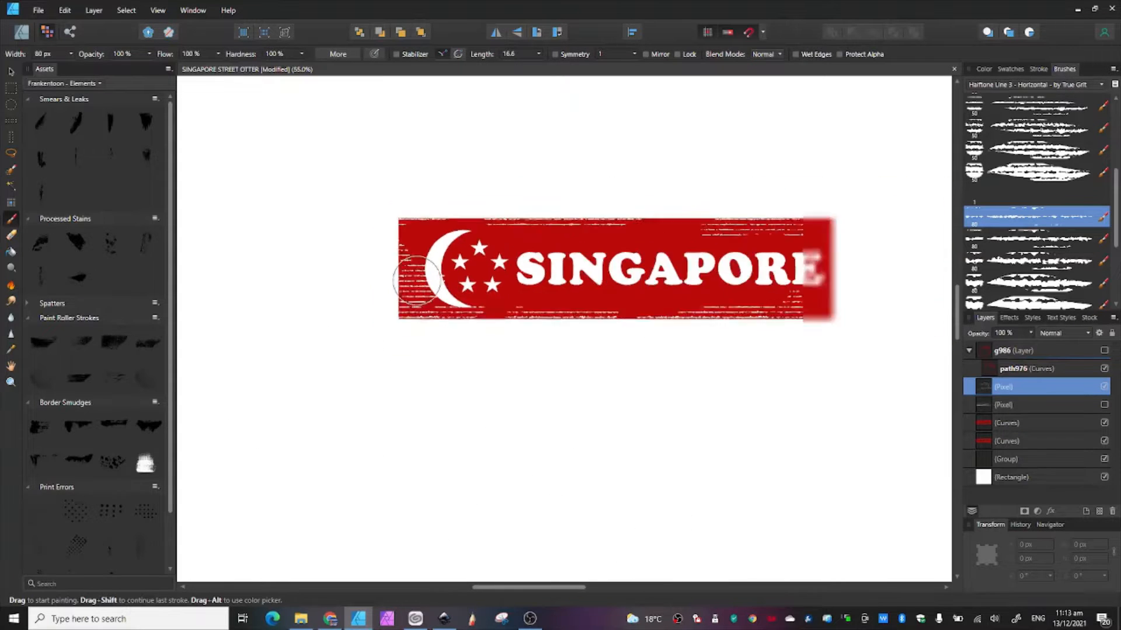
scroll(590, 445, "up", 2)
scroll(553, 104, "down", 3)
scroll(470, 182, "down", 2)
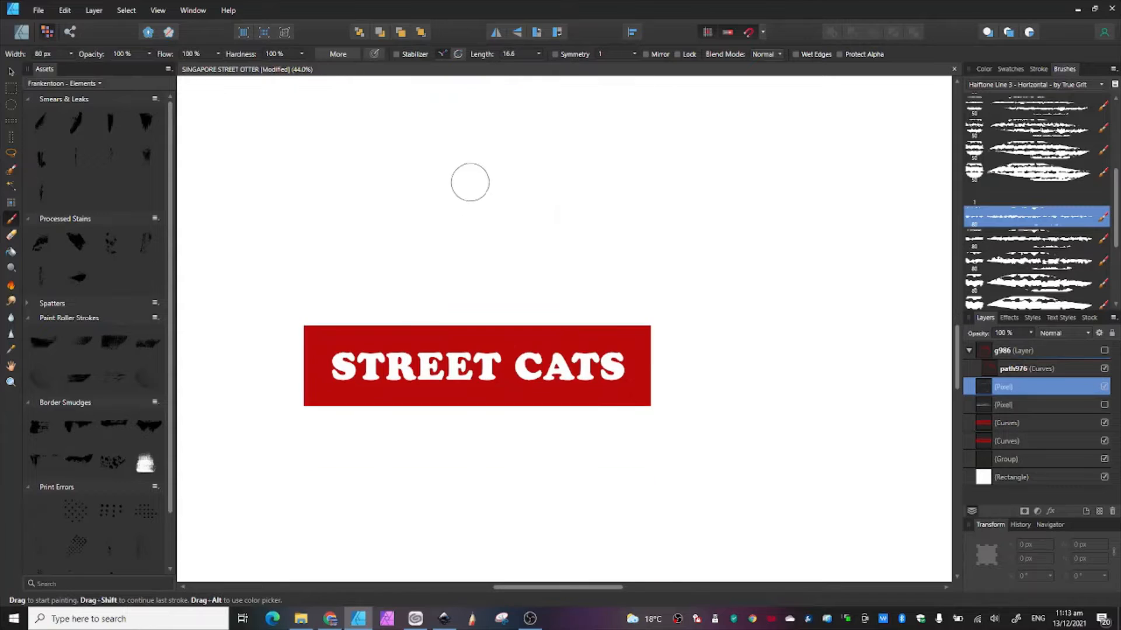
Paint sparse white horizontal halftone lines along the left end and top edge of the STREET CATS banner.
scroll(428, 303, "up", 1)
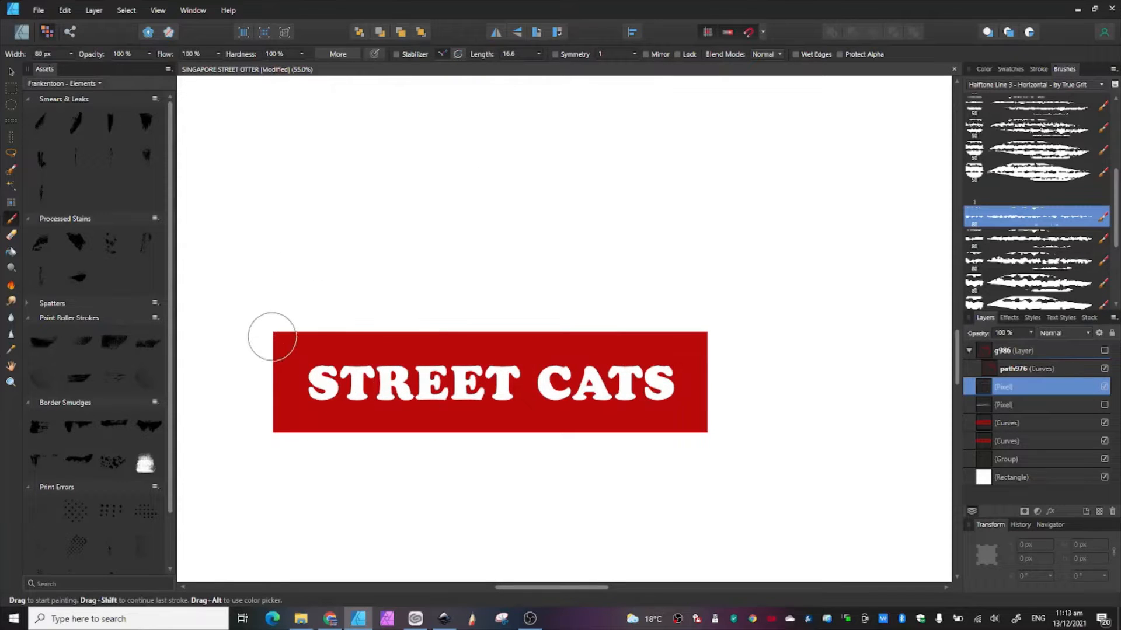
left_click_drag(270, 333, 365, 338)
left_click_drag(460, 327, 270, 337)
mouse_move(213, 412)
left_mouse_down()
mouse_move(343, 421)
mouse_move(263, 429)
left_mouse_up()
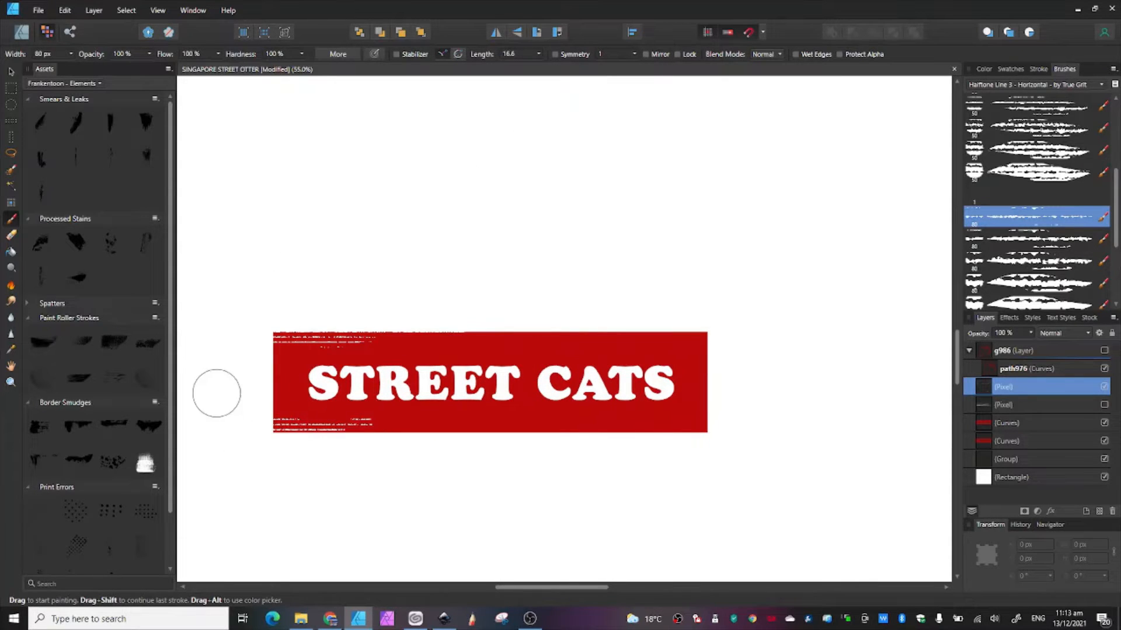
left_click_drag(217, 393, 283, 391)
mouse_move(409, 338)
left_mouse_down()
mouse_move(648, 348)
mouse_move(751, 331)
mouse_move(619, 324)
left_mouse_up()
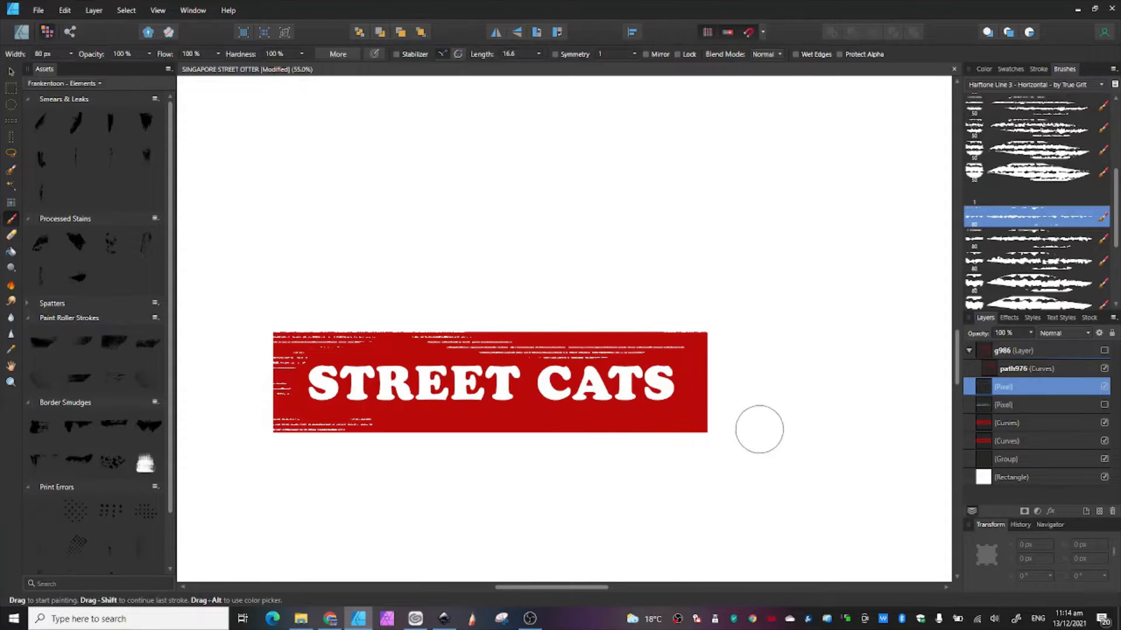
Continue the white horizontal halftone lines along the right end and bottom edge of the STREET CATS banner.
left_click_drag(759, 430, 546, 433)
mouse_move(736, 395)
left_mouse_down()
mouse_move(696, 401)
mouse_move(722, 371)
mouse_move(706, 364)
mouse_move(708, 345)
mouse_move(739, 336)
left_mouse_up()
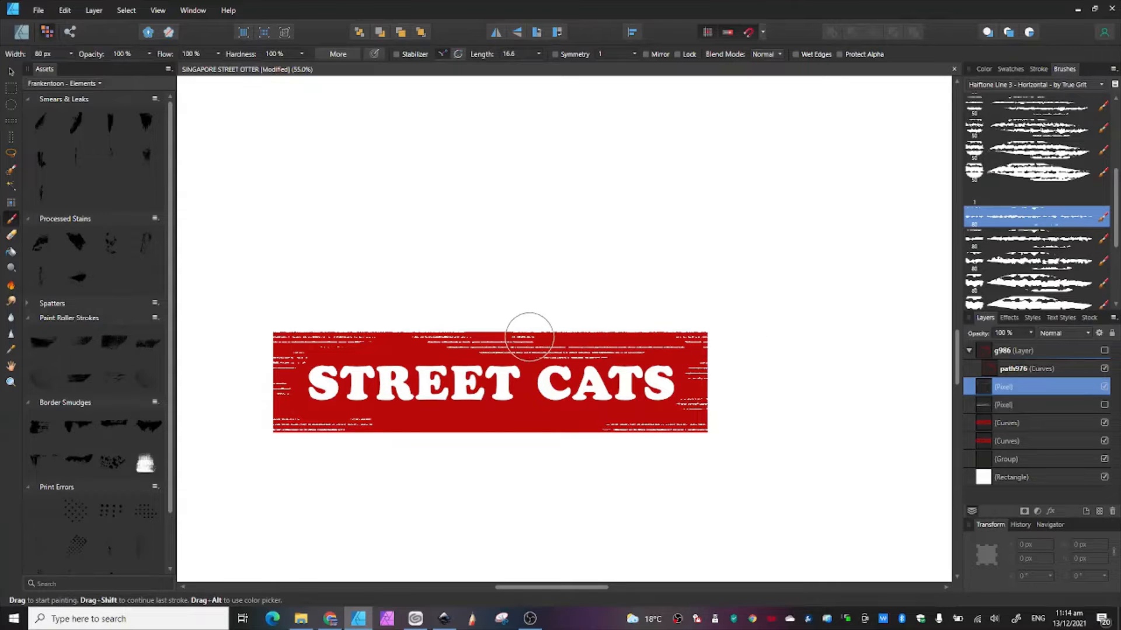
left_click_drag(335, 435, 570, 445)
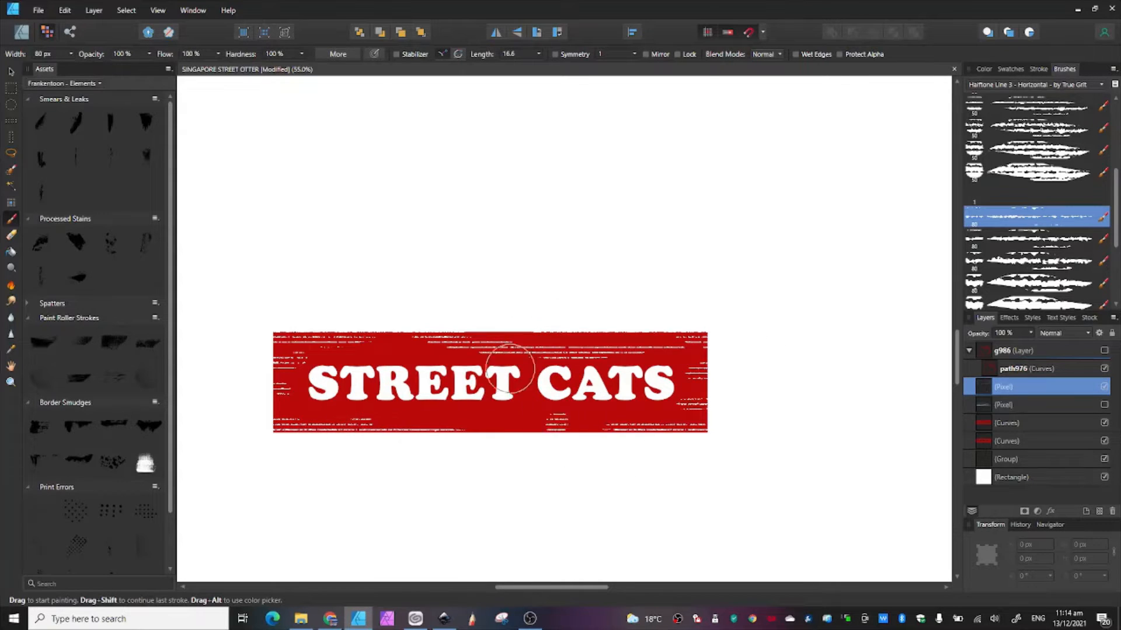
scroll(533, 412, "up", 3)
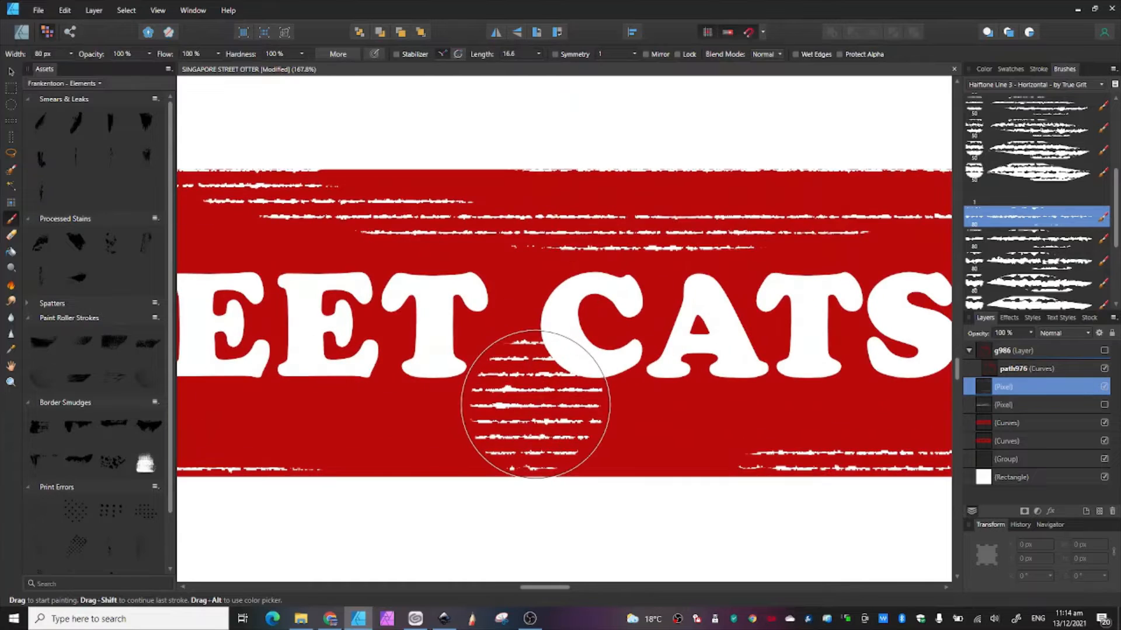
scroll(490, 306, "down", 3)
mouse_move(461, 357)
left_mouse_down()
mouse_move(544, 354)
mouse_move(421, 336)
left_mouse_up()
scroll(580, 252, "down", 3)
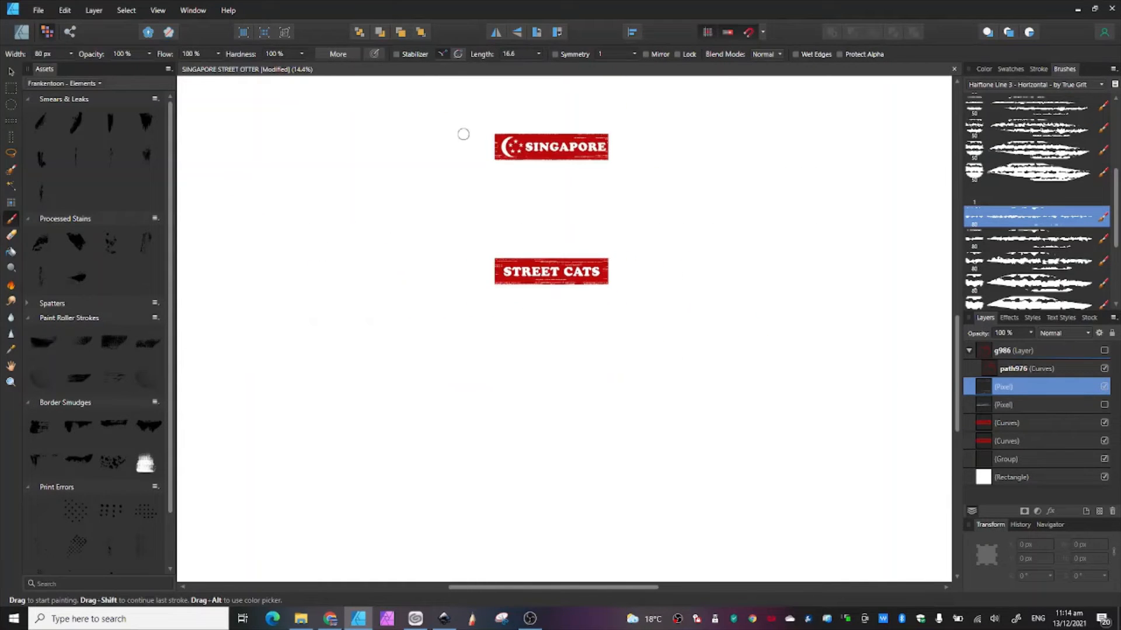
Choose the medium 80 px Halftone Line 3 - Horizontal brush and paint denser white lines over the right end of the SINGAPORE banner.
scroll(533, 151, "up", 1)
scroll(533, 150, "up", 3)
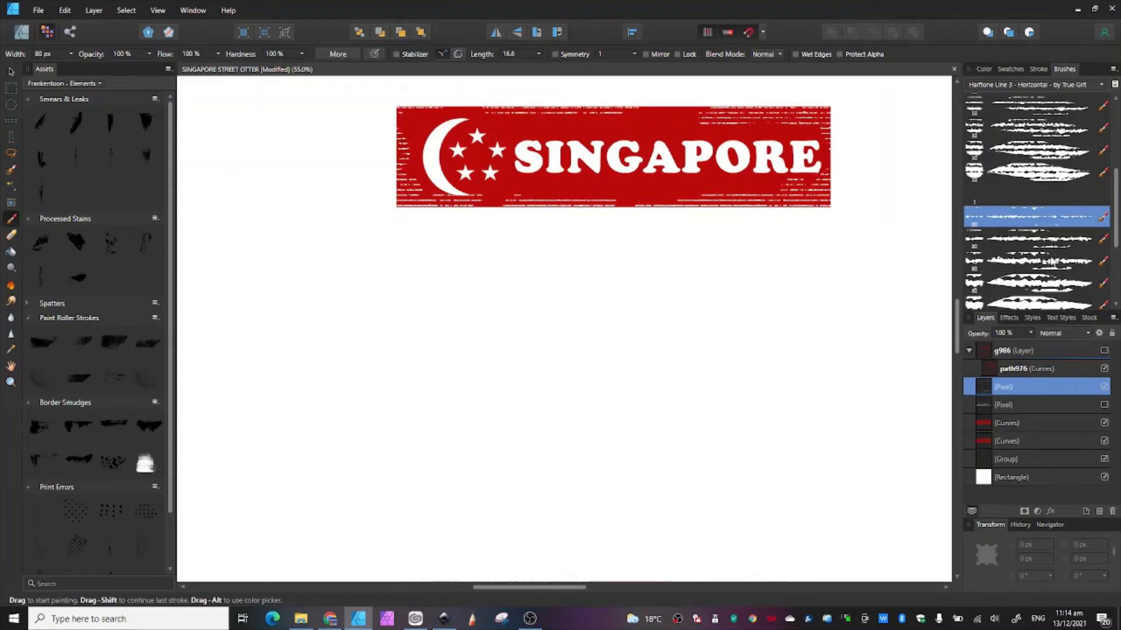
mouse_move(1116, 219)
left_mouse_down()
mouse_move(1117, 288)
mouse_move(1118, 153)
left_mouse_up()
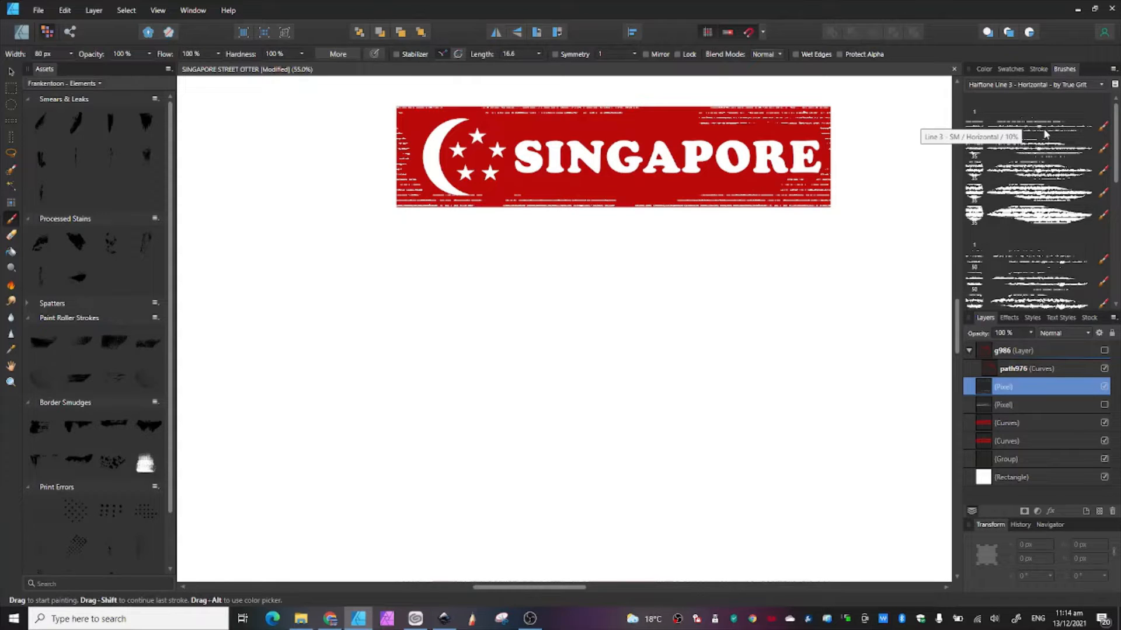
left_click(1049, 299)
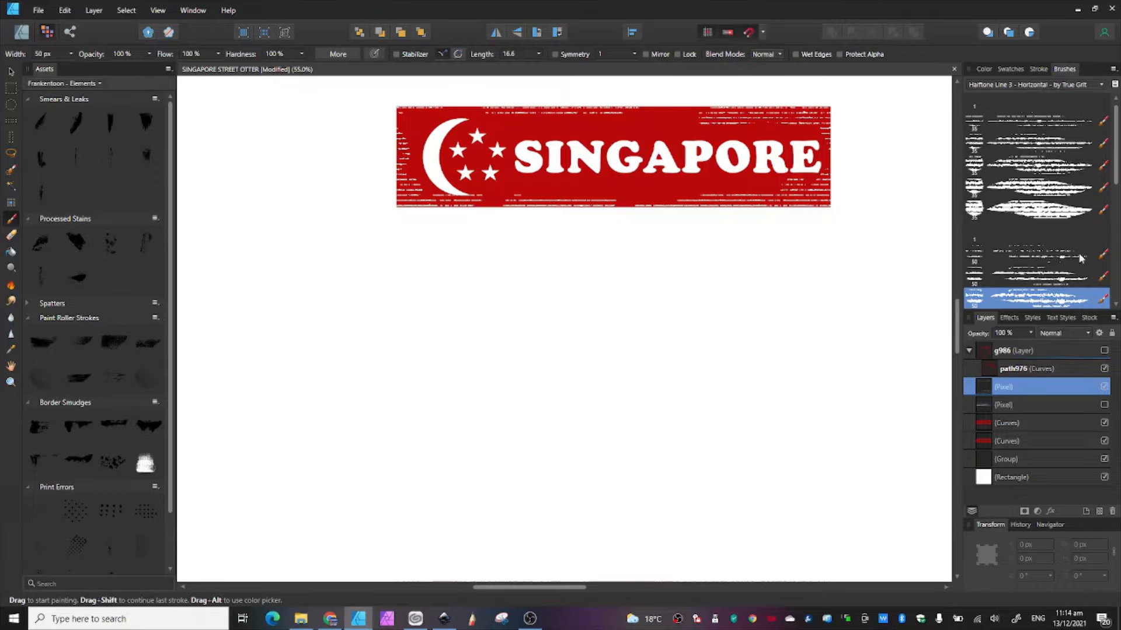
scroll(1041, 206, "down", 6)
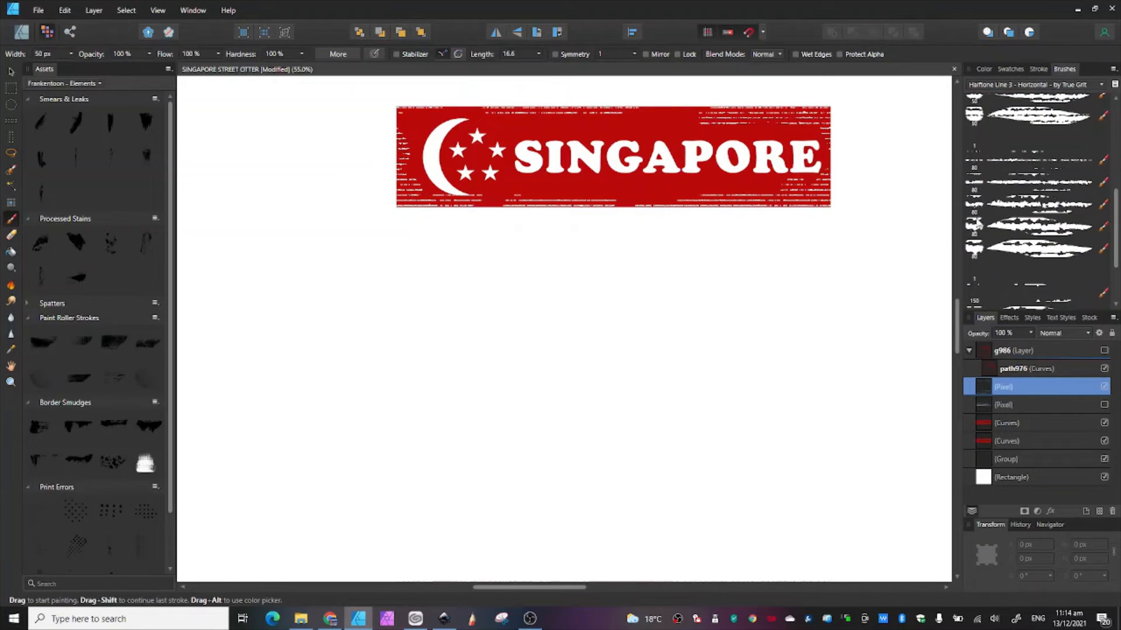
left_click(1029, 205)
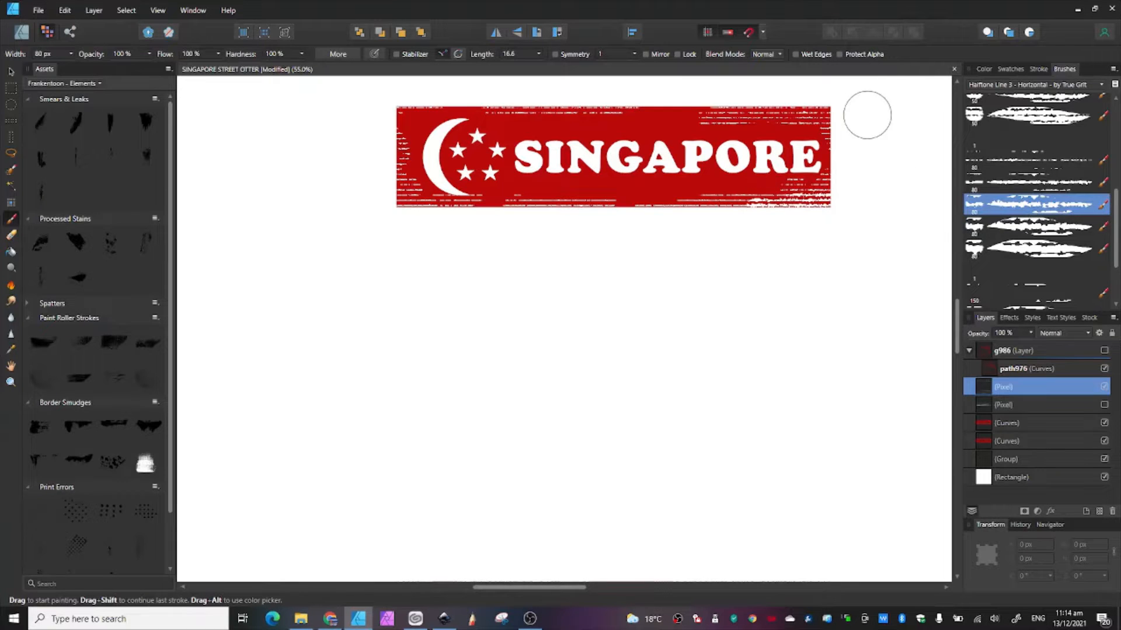
mouse_move(868, 115)
left_mouse_down()
mouse_move(844, 121)
mouse_move(874, 139)
mouse_move(838, 156)
left_mouse_up()
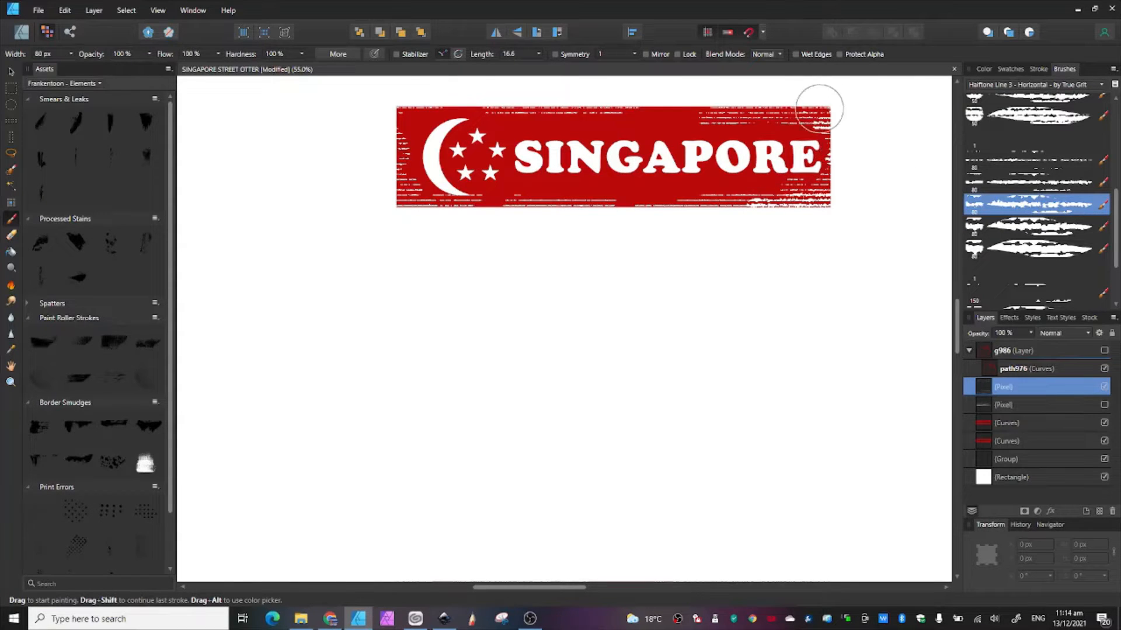
Try one vertical halftone line stroke across the SINGAPORE banner and undo it.
left_click(644, 99)
left_click_drag(663, 77, 678, 257)
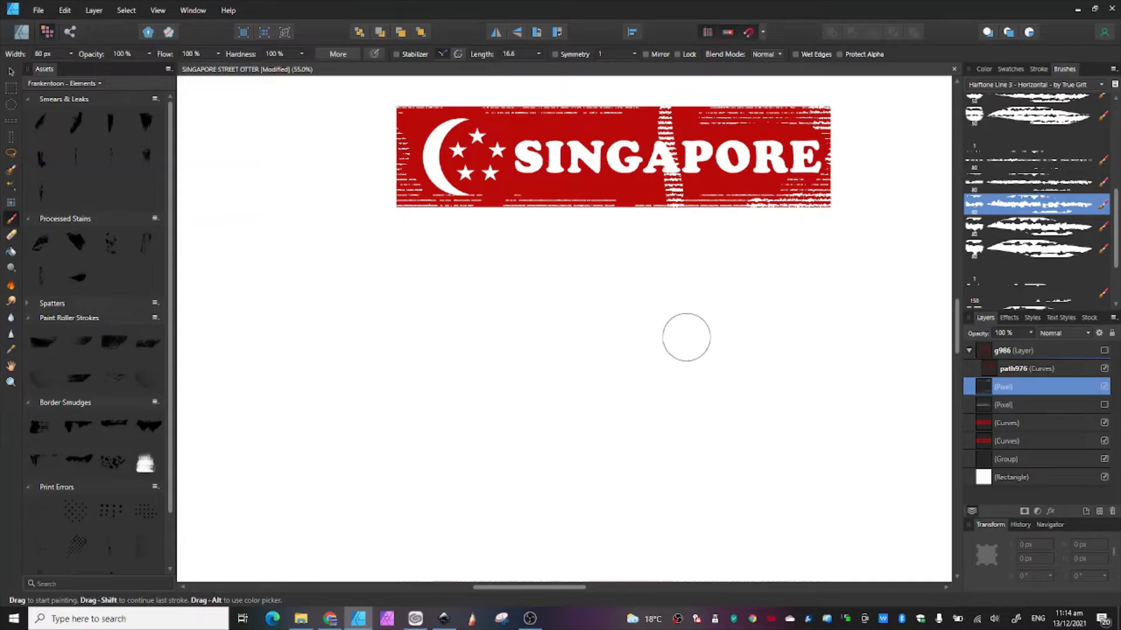
left_click(65, 10)
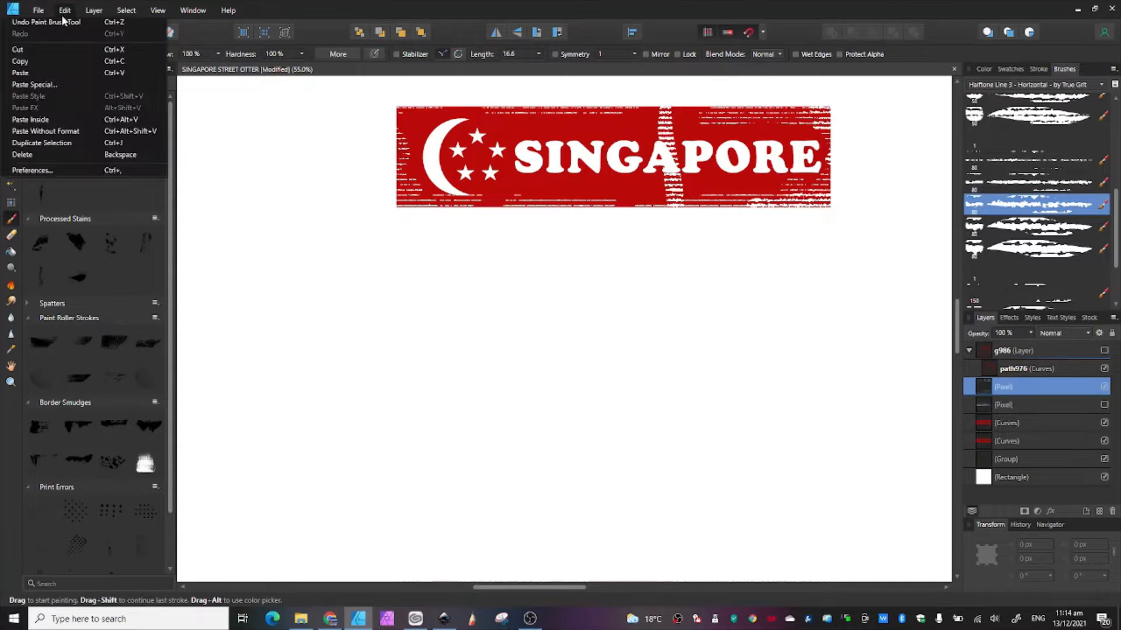
left_click(65, 22)
Paint denser white halftone lines over the left end and corners of the SINGAPORE banner.
mouse_move(373, 203)
left_mouse_down()
mouse_move(448, 206)
mouse_move(373, 204)
mouse_move(336, 175)
mouse_move(405, 159)
mouse_move(364, 116)
mouse_move(369, 100)
mouse_move(464, 91)
left_mouse_up()
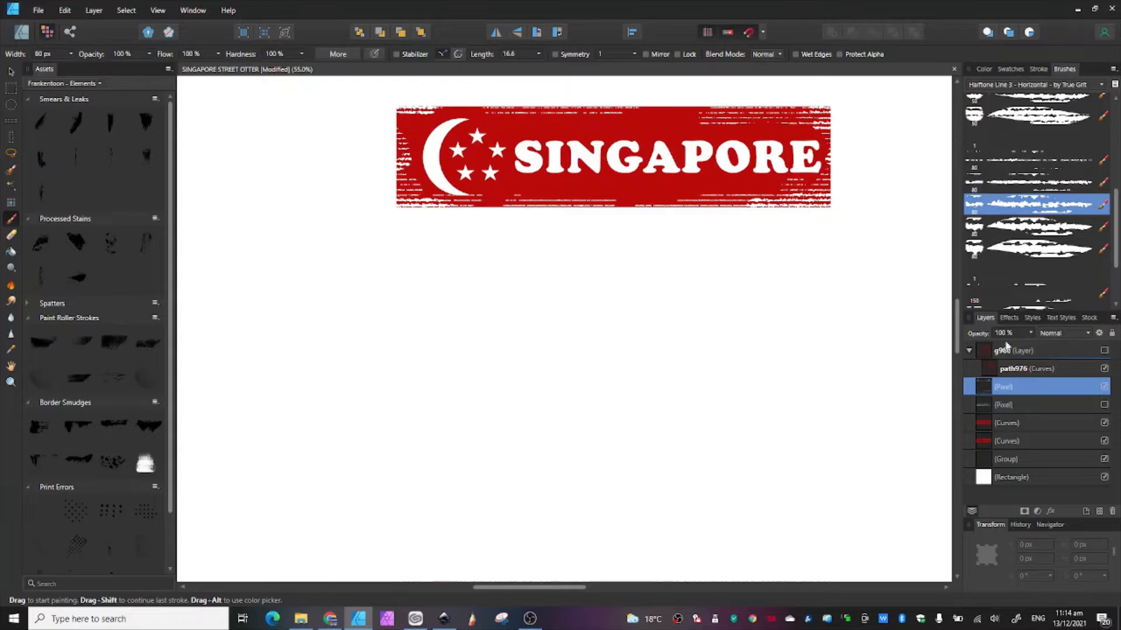
scroll(379, 140, "up", 2)
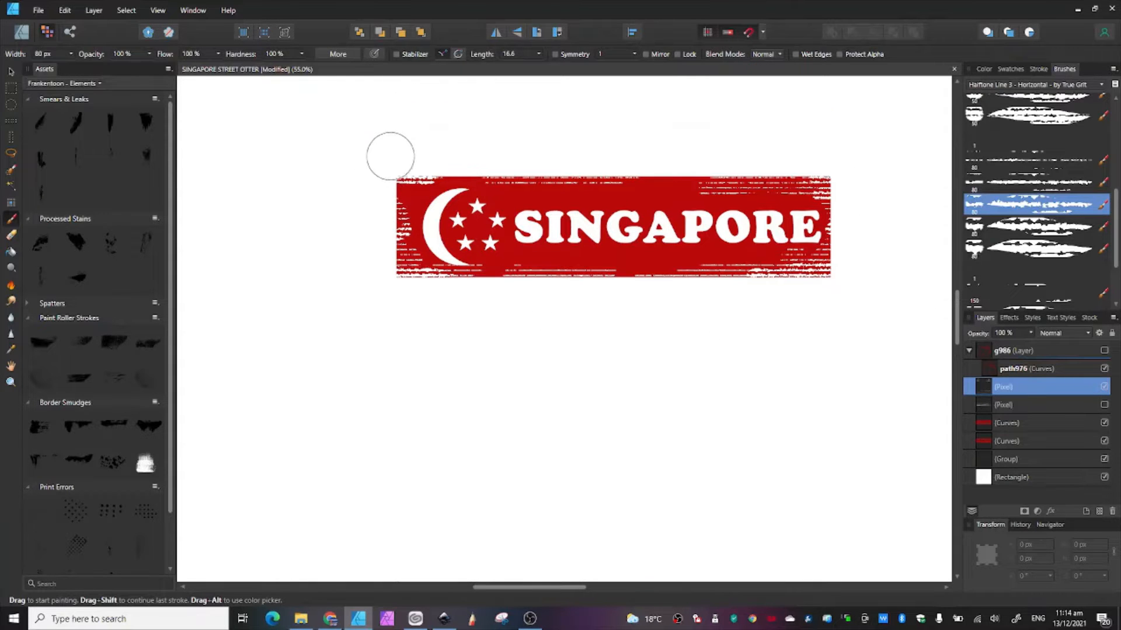
scroll(415, 170, "up", 3)
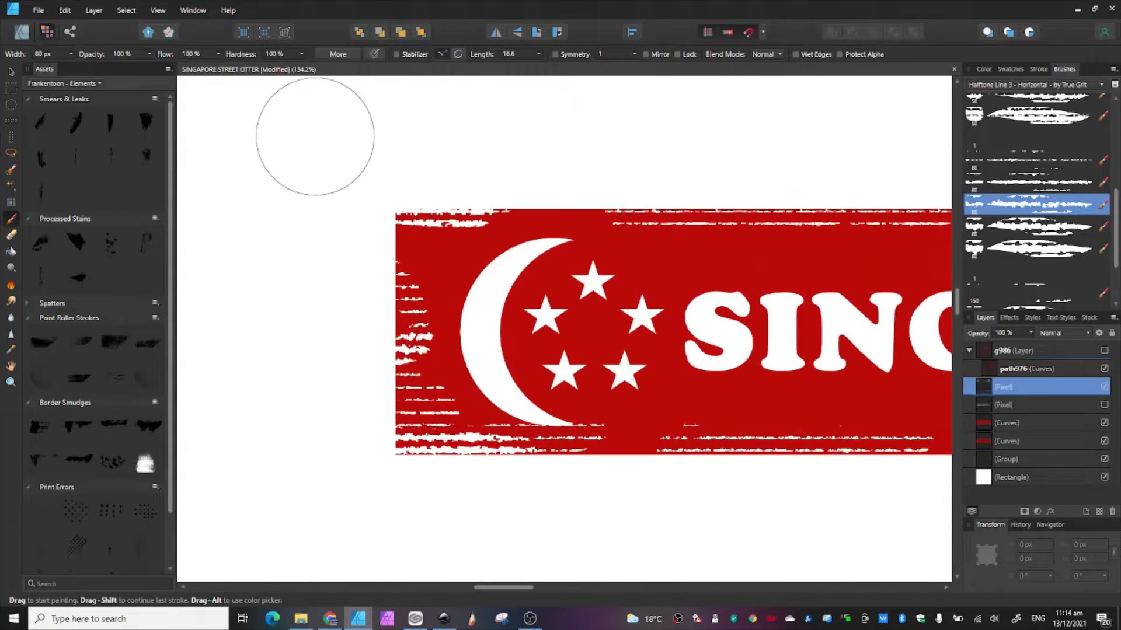
left_click_drag(391, 225, 364, 212)
left_click_drag(345, 274, 371, 303)
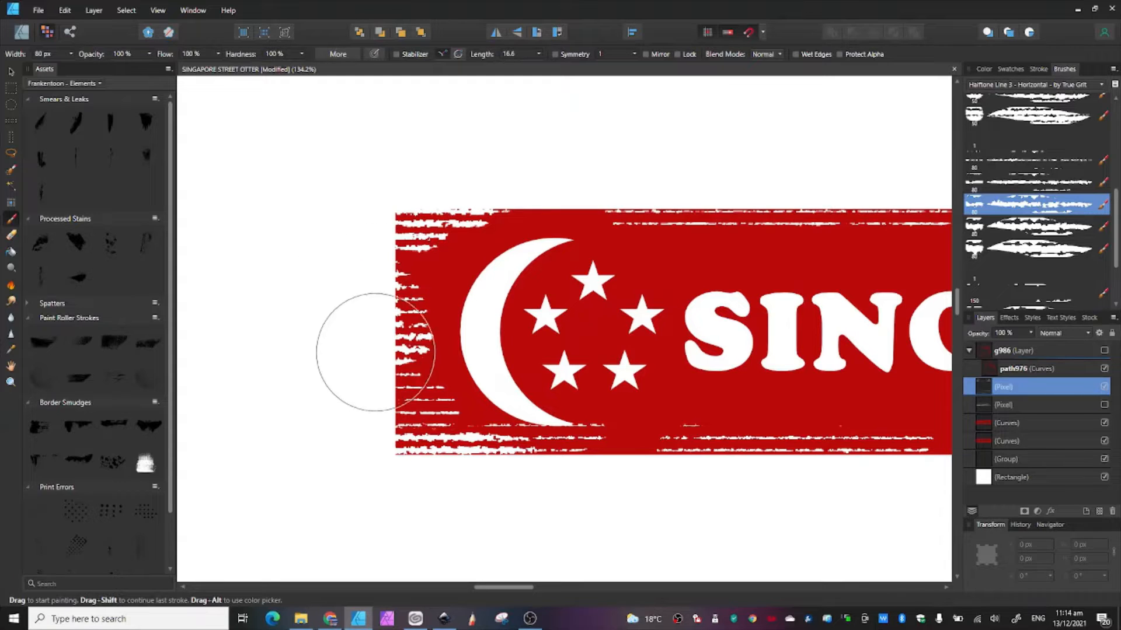
Choose the heaviest 150 px Halftone Line 3 - Horizontal brush and wear away the left corners and bottom edge of the SINGAPORE banner.
scroll(1028, 185, "down", 3)
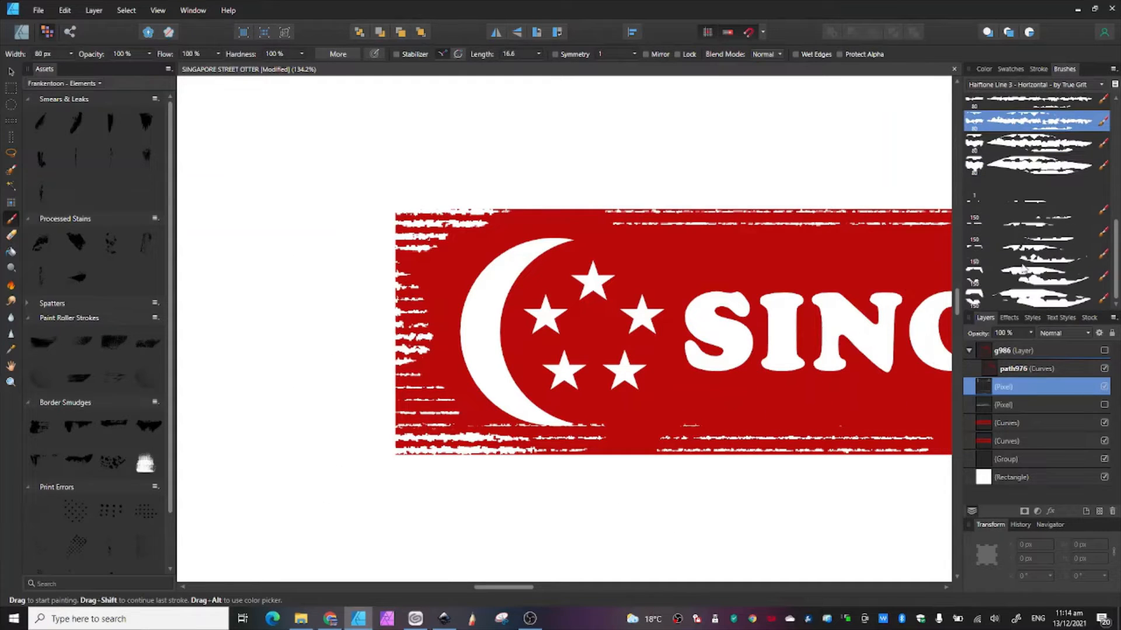
left_click(1045, 300)
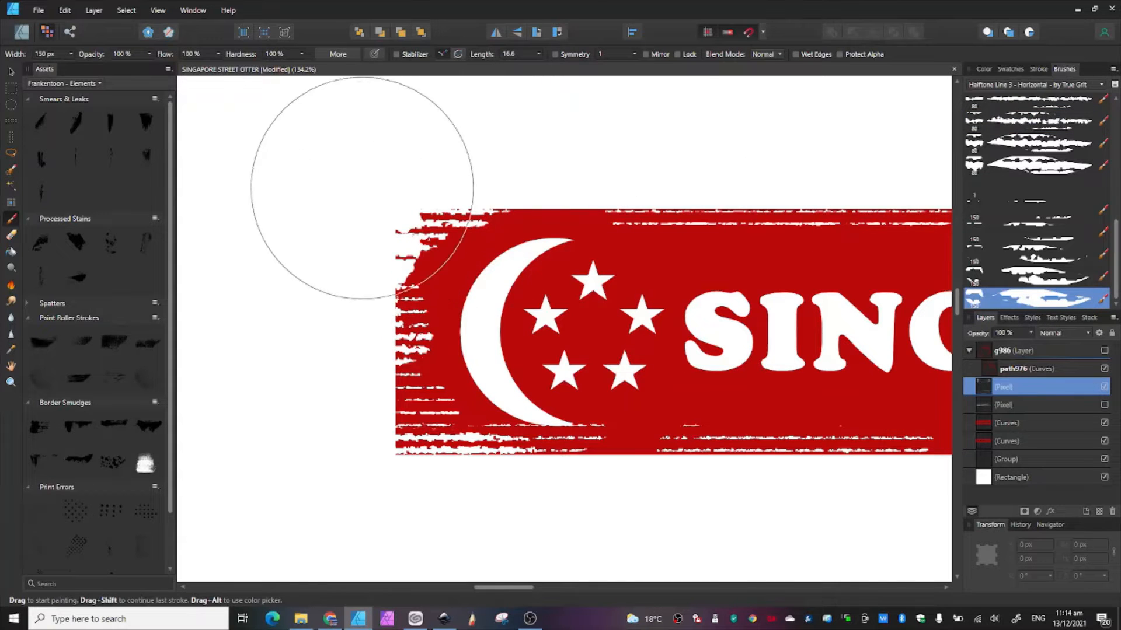
left_click_drag(370, 460, 375, 420)
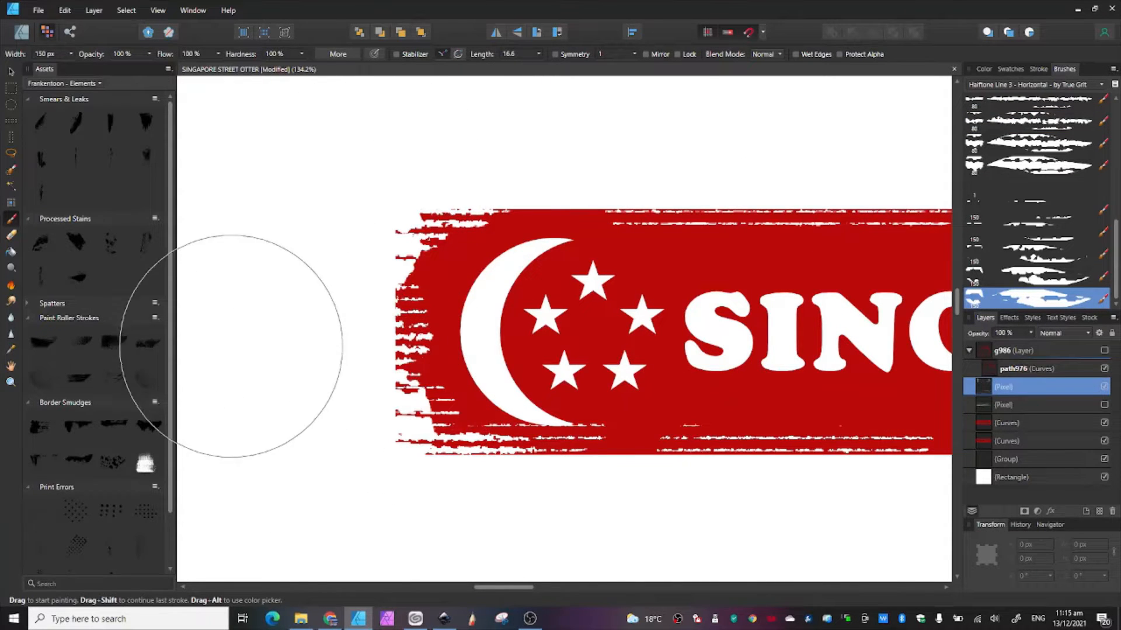
scroll(233, 356, "down", 2)
left_click_drag(461, 285, 490, 318)
key("ctrl+z")
scroll(361, 311, "down", 6)
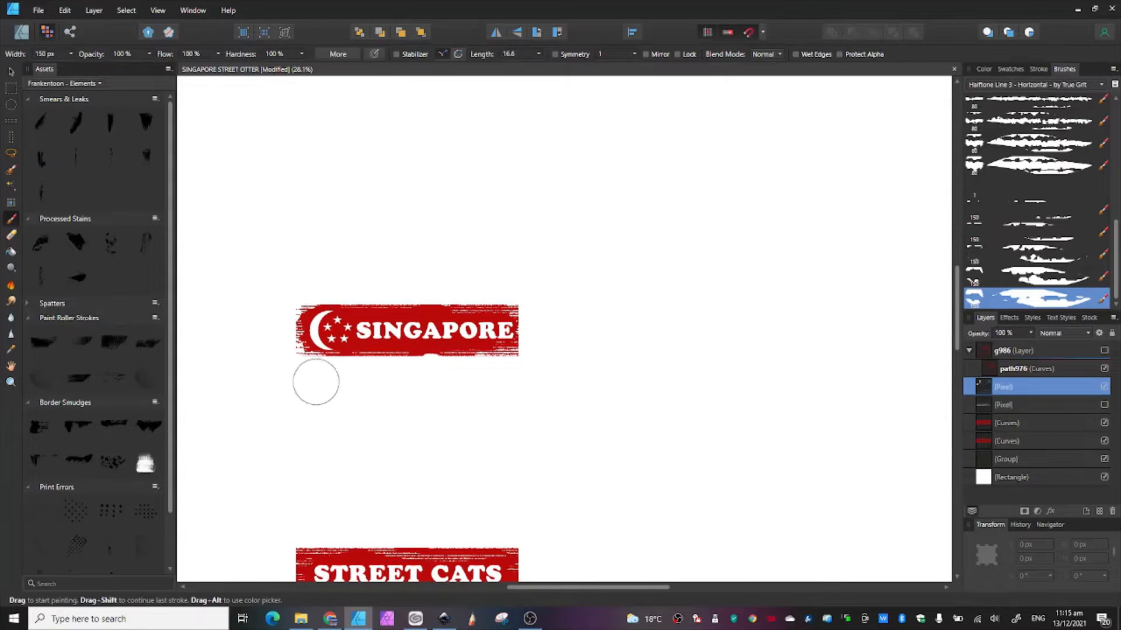
Wear away the left corners, upper right corner and top edge of the STREET CATS banner with the heavy 150 px line brush.
scroll(438, 303, "down", 5)
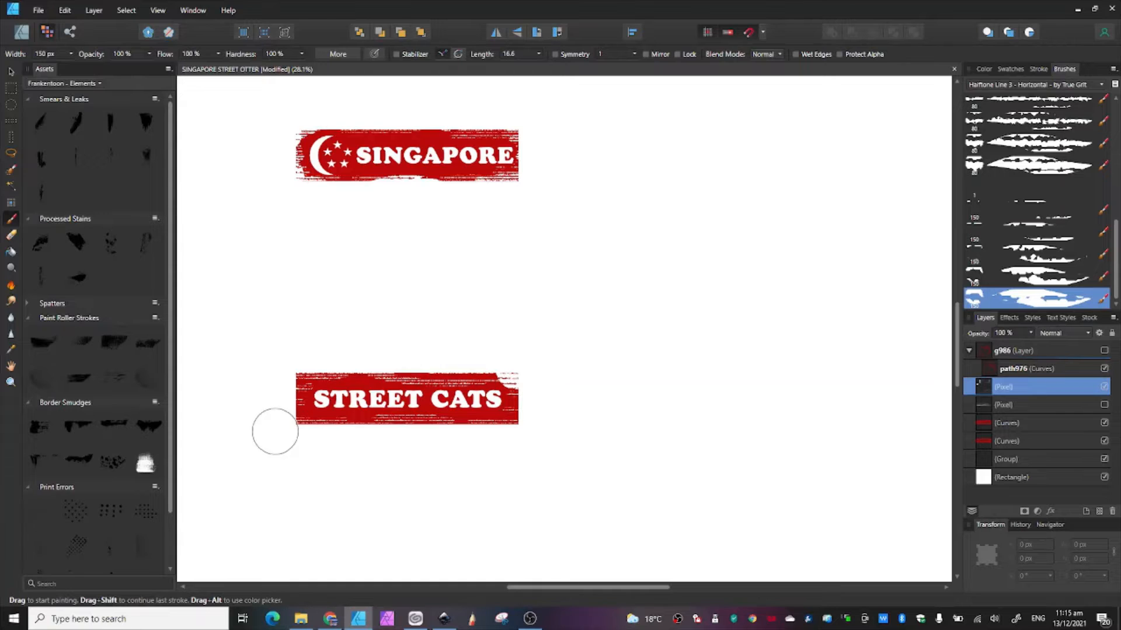
left_click_drag(305, 429, 279, 422)
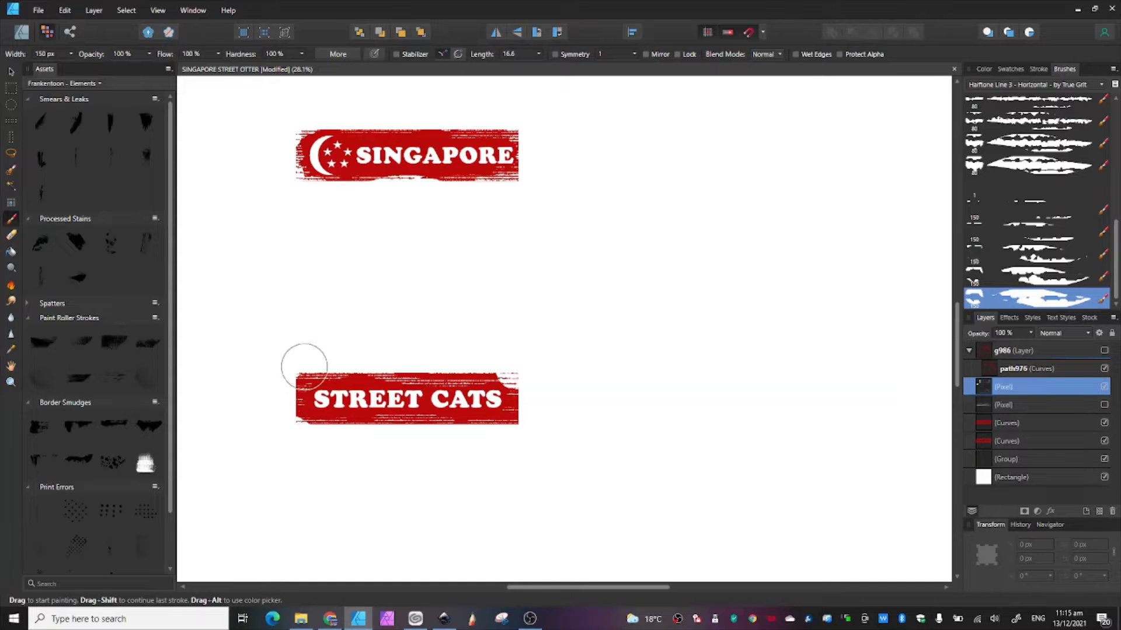
left_click_drag(304, 362, 290, 362)
left_click_drag(403, 360, 440, 367)
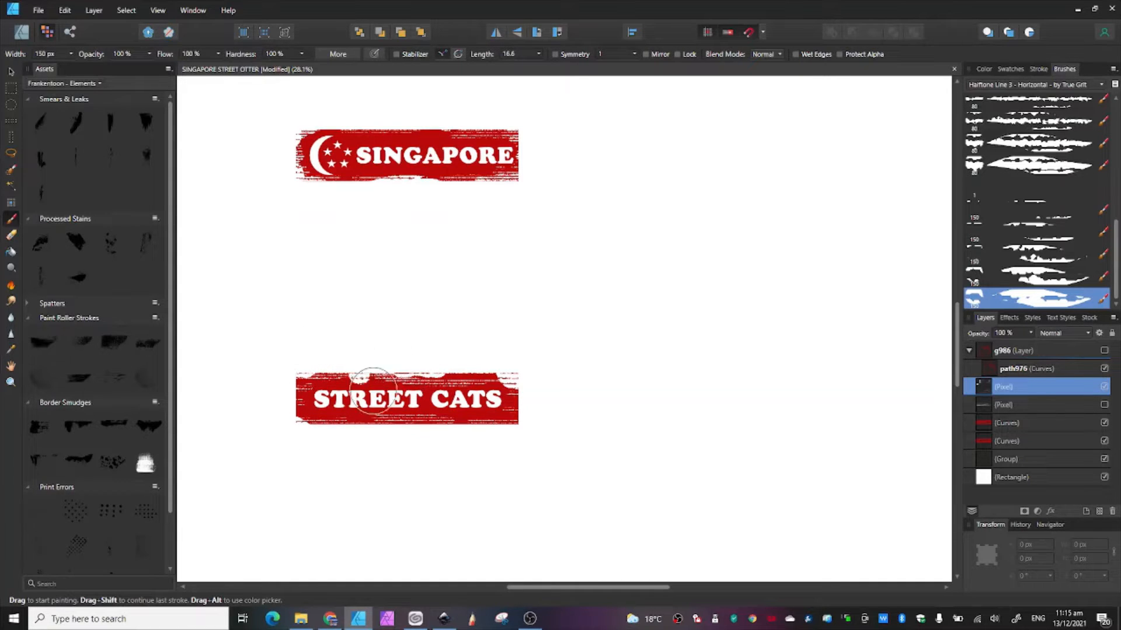
Try heavy white strokes along the middle of the STREET CATS banner's bottom edge and undo them.
mouse_move(387, 433)
left_mouse_down()
mouse_move(352, 437)
mouse_move(453, 430)
left_mouse_up()
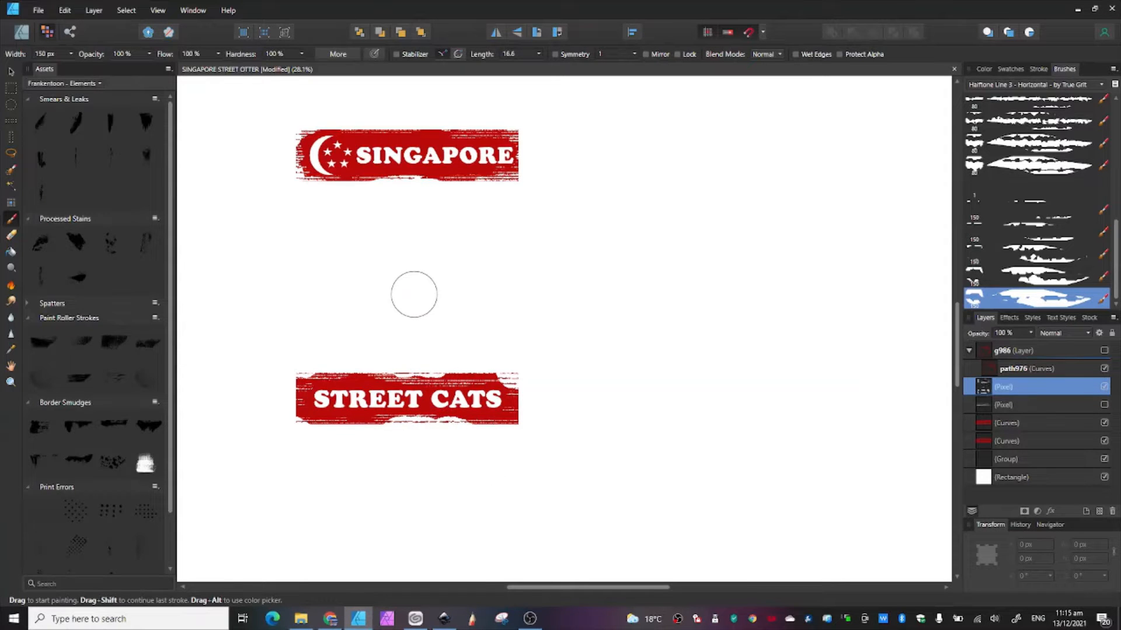
left_click(65, 11)
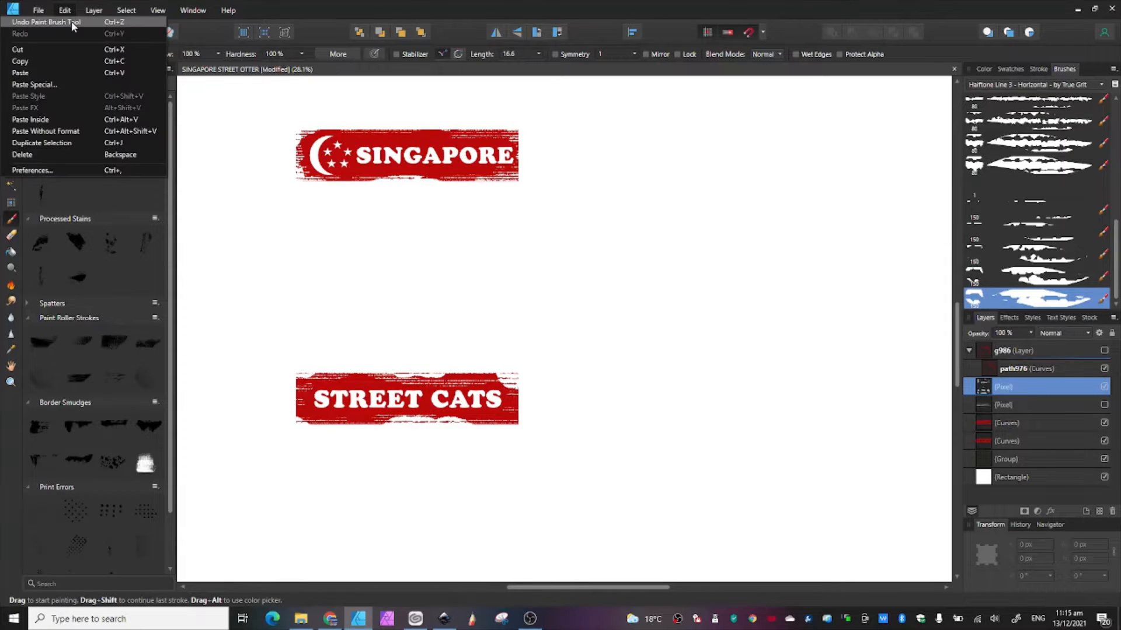
left_click(71, 21)
scroll(412, 400, "up", 5)
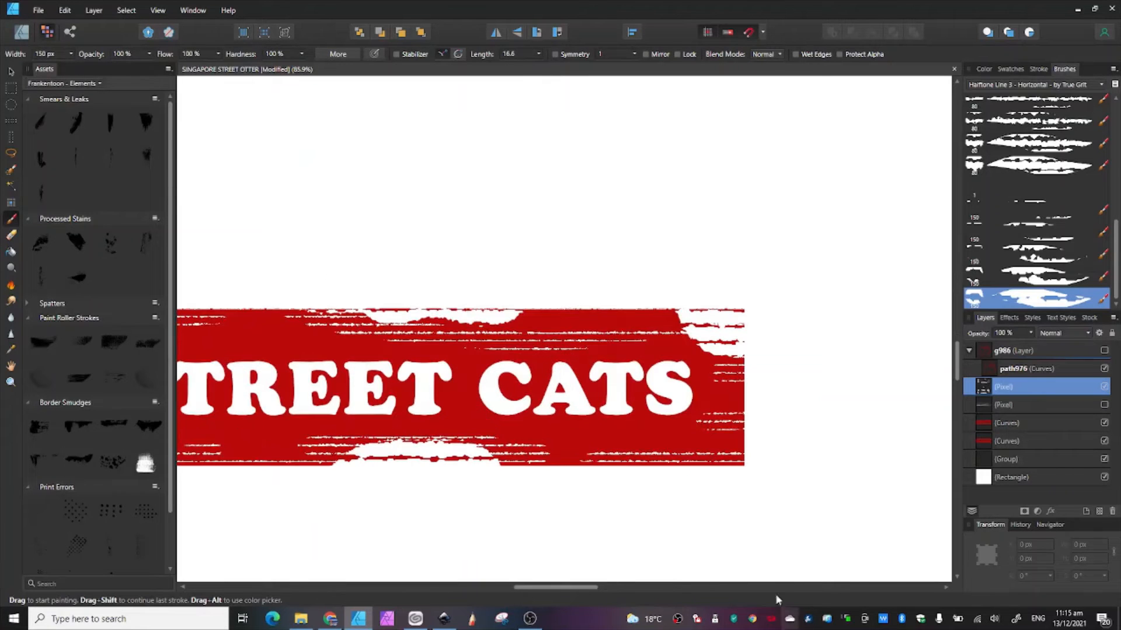
left_click(64, 10)
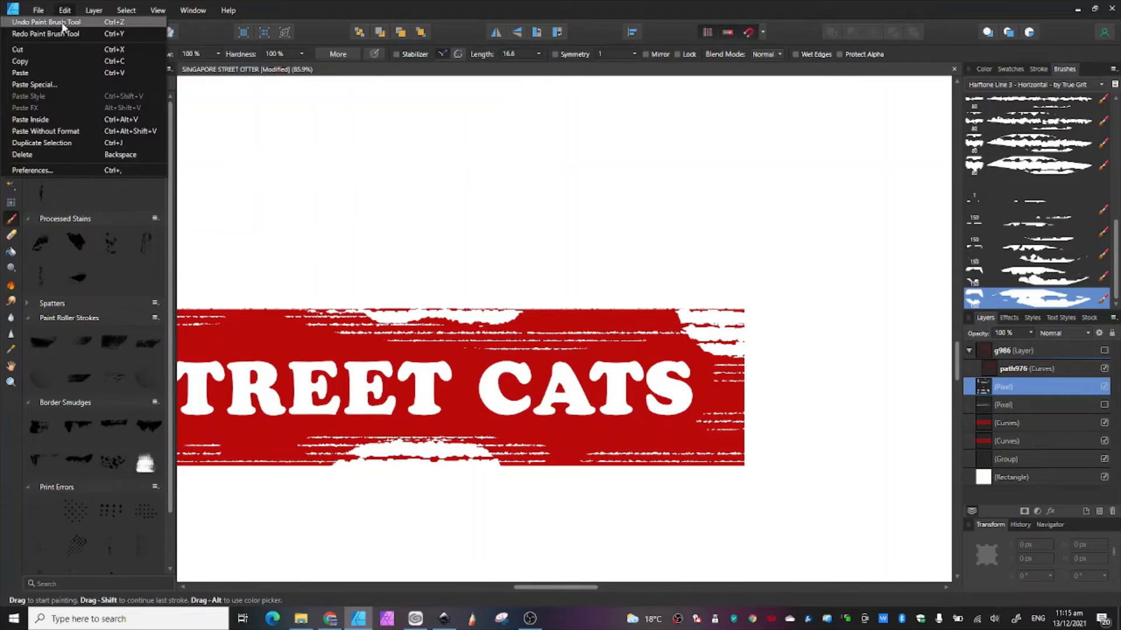
left_click(71, 21)
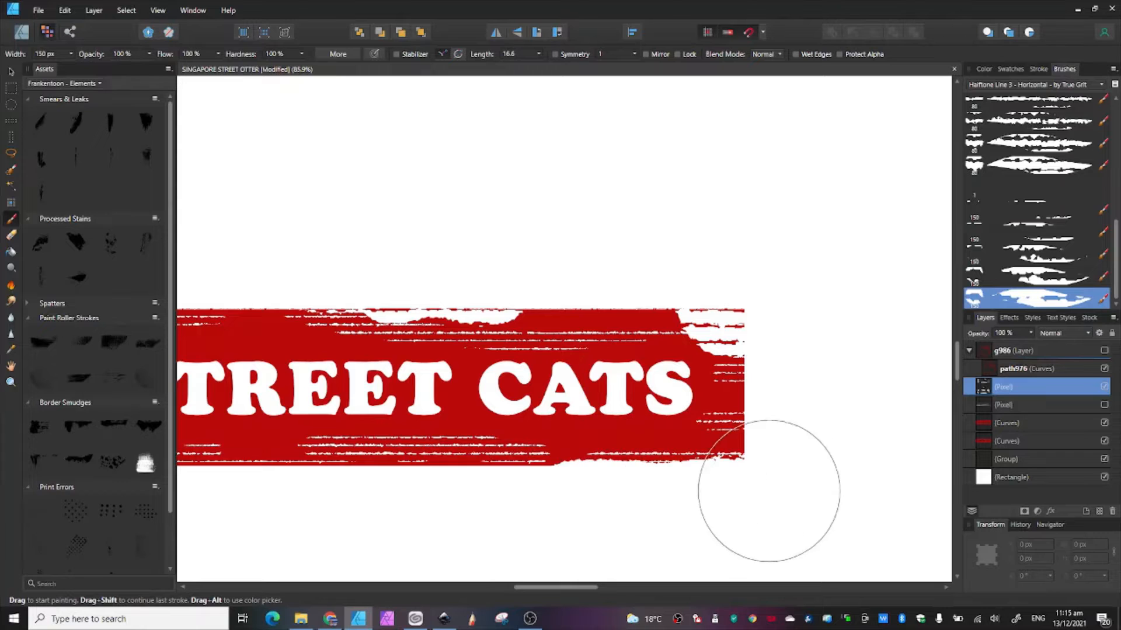
Wear away the lower right corner of the STREET CATS banner with the heavy 150 px line brush.
mouse_move(773, 495)
left_mouse_down()
mouse_move(774, 456)
mouse_move(751, 466)
left_mouse_up()
left_click_drag(758, 505, 680, 325)
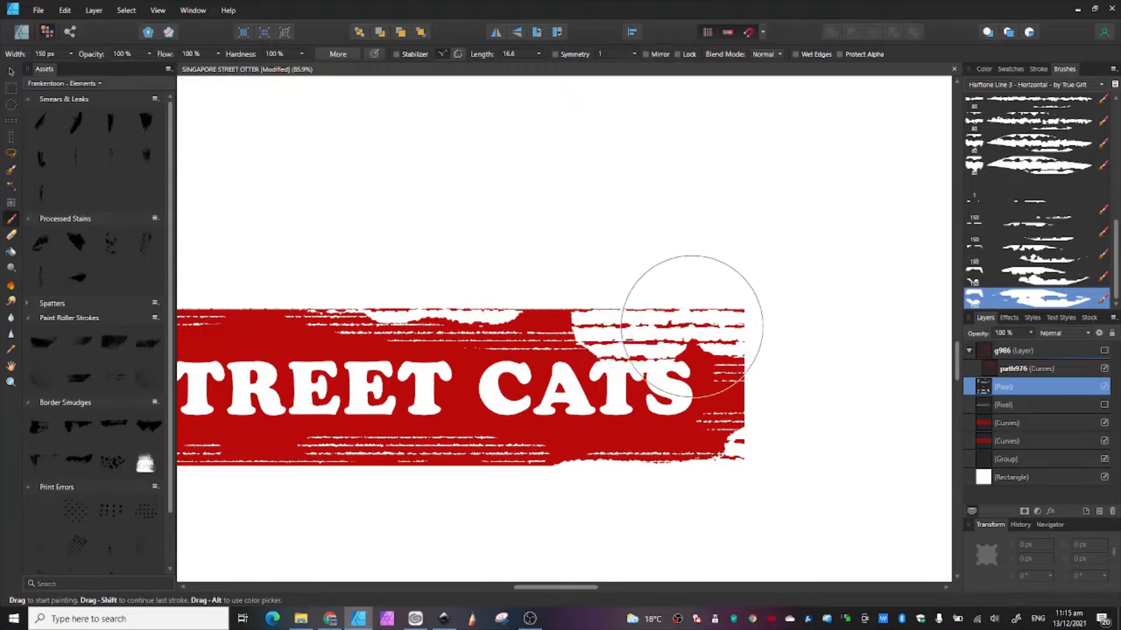
scroll(571, 260, "down", 7)
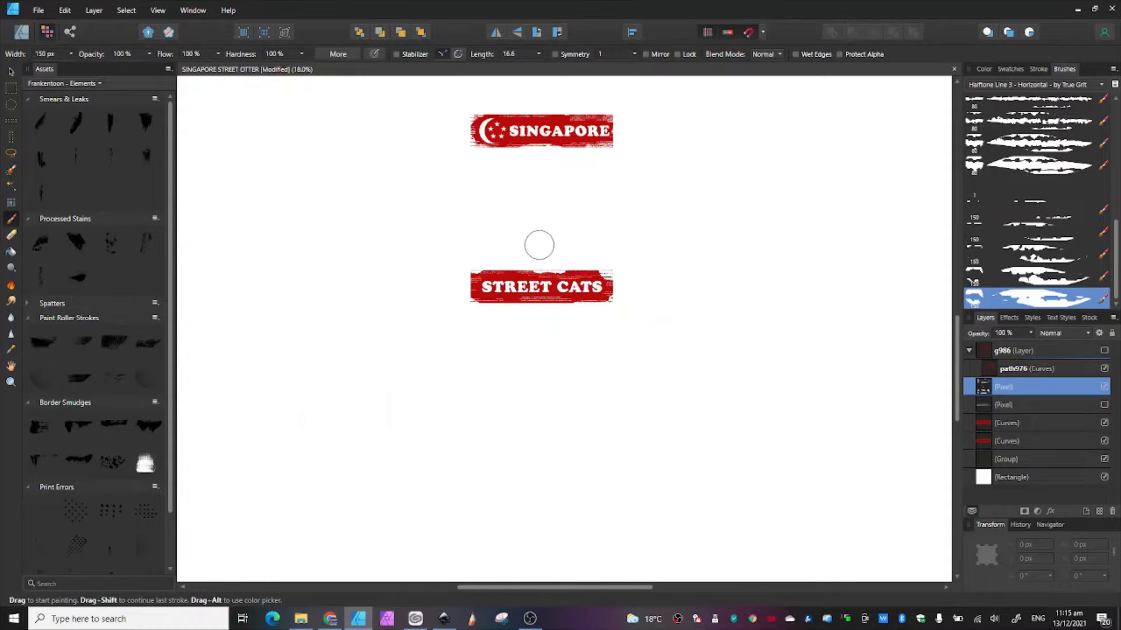
Add fine white lines along the middle of the STREET CATS banner's top edge with the light 35 px Halftone Line 3 - Horizontal brushes.
scroll(539, 244, "up", 5)
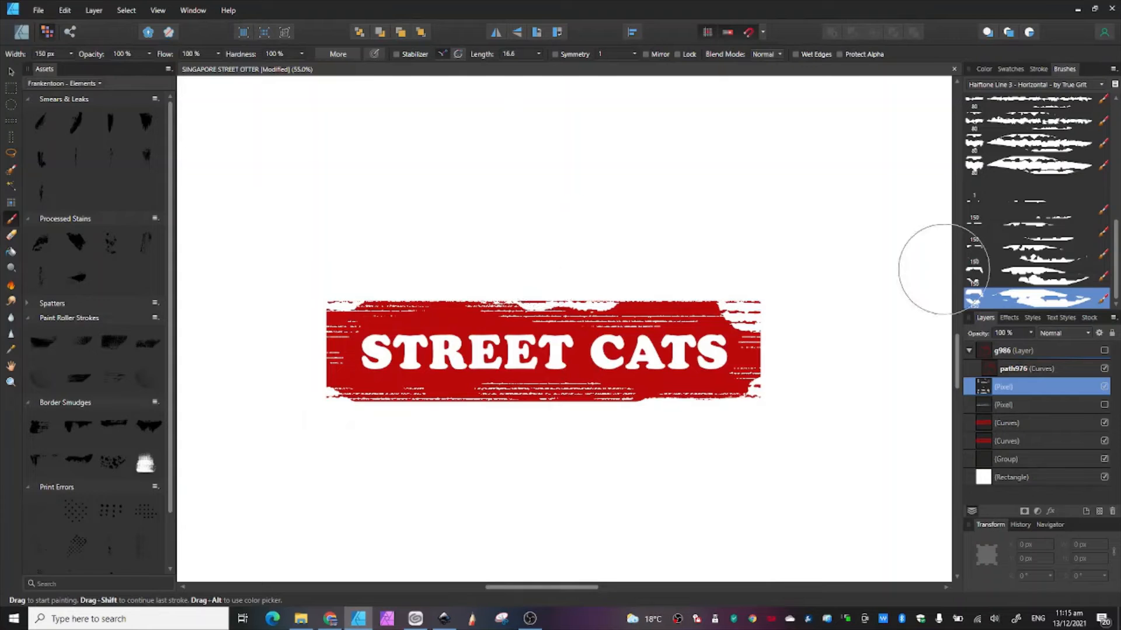
left_click_drag(1115, 231, 1115, 117)
left_click(1057, 169)
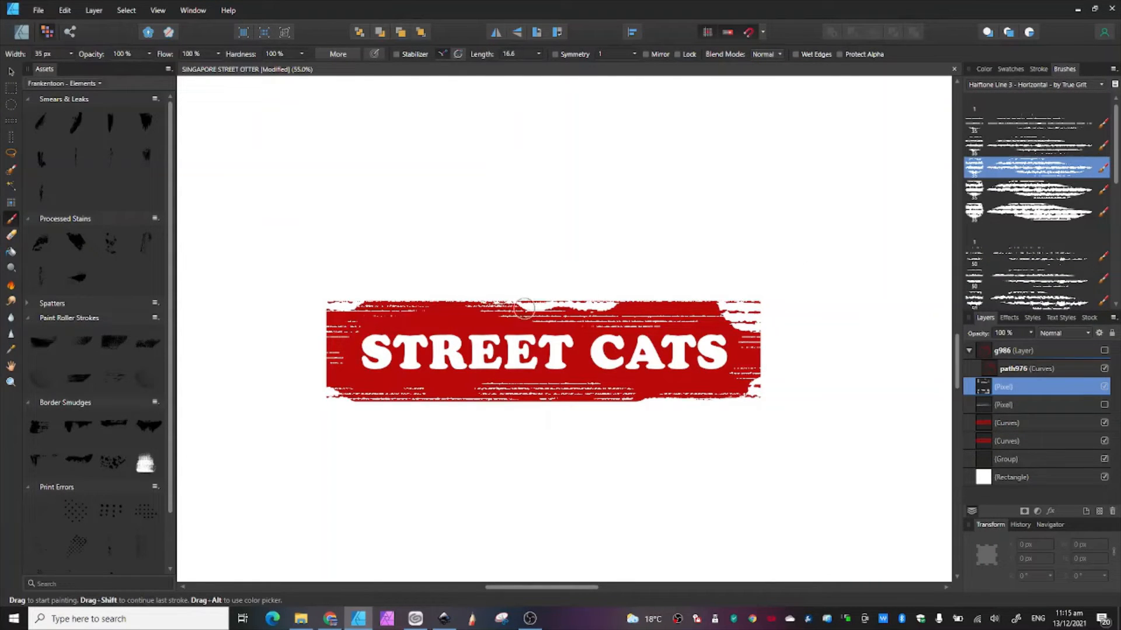
left_click(1036, 121)
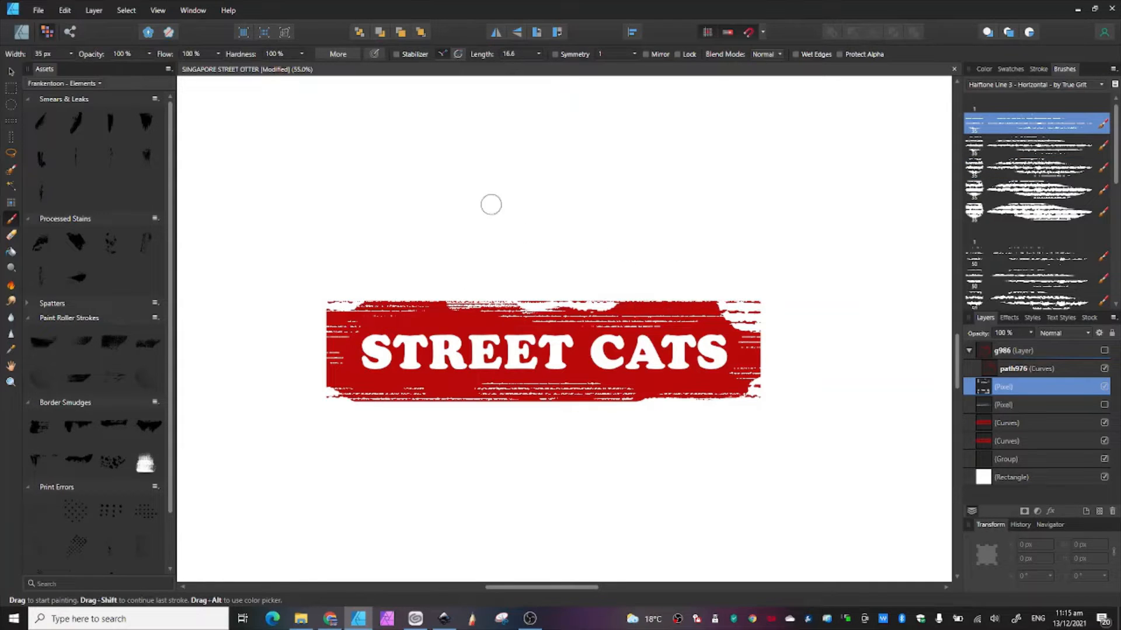
Choose the second 70 px brush of Halftone Shaders - Line Screen and shade the right corners and end of the SINGAPORE banner.
scroll(486, 232, "down", 4)
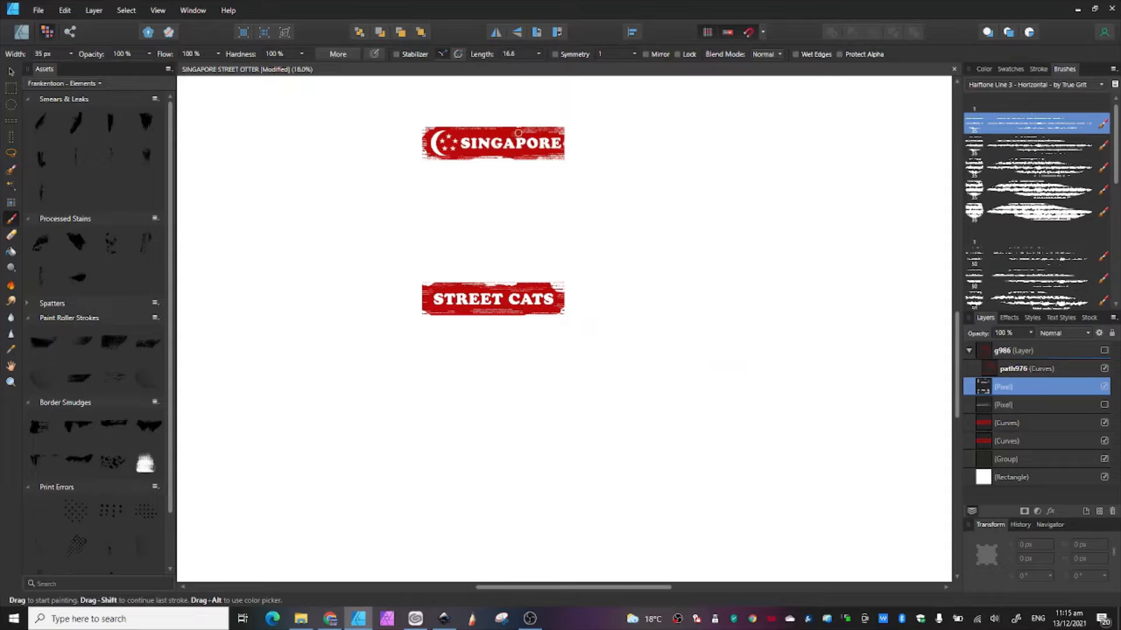
left_click(1078, 86)
left_click(1043, 150)
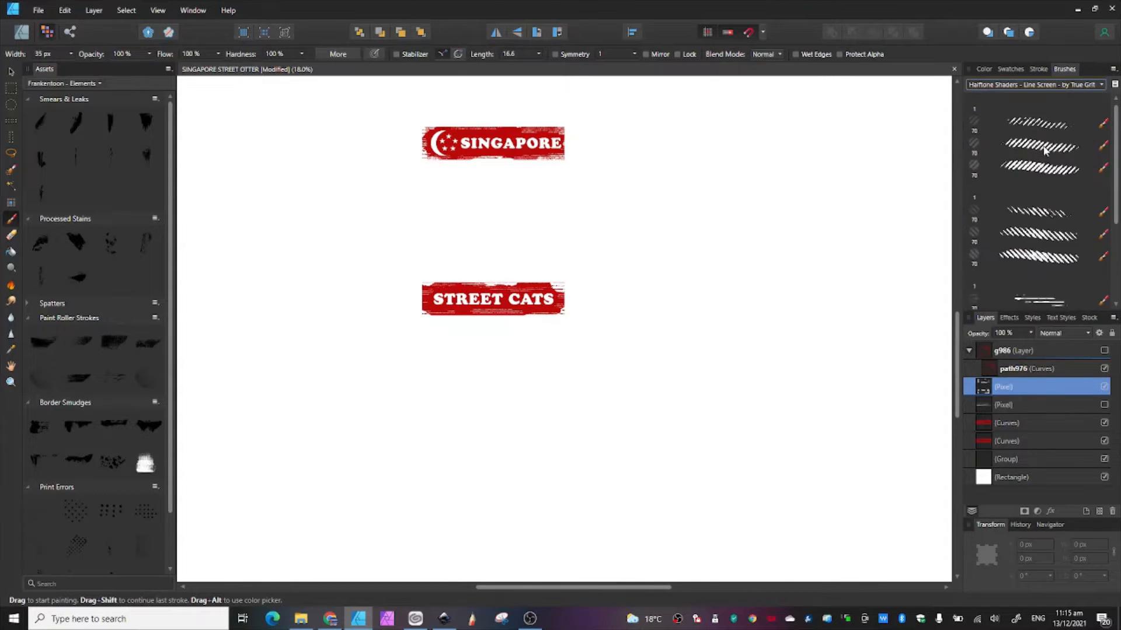
left_click(1044, 147)
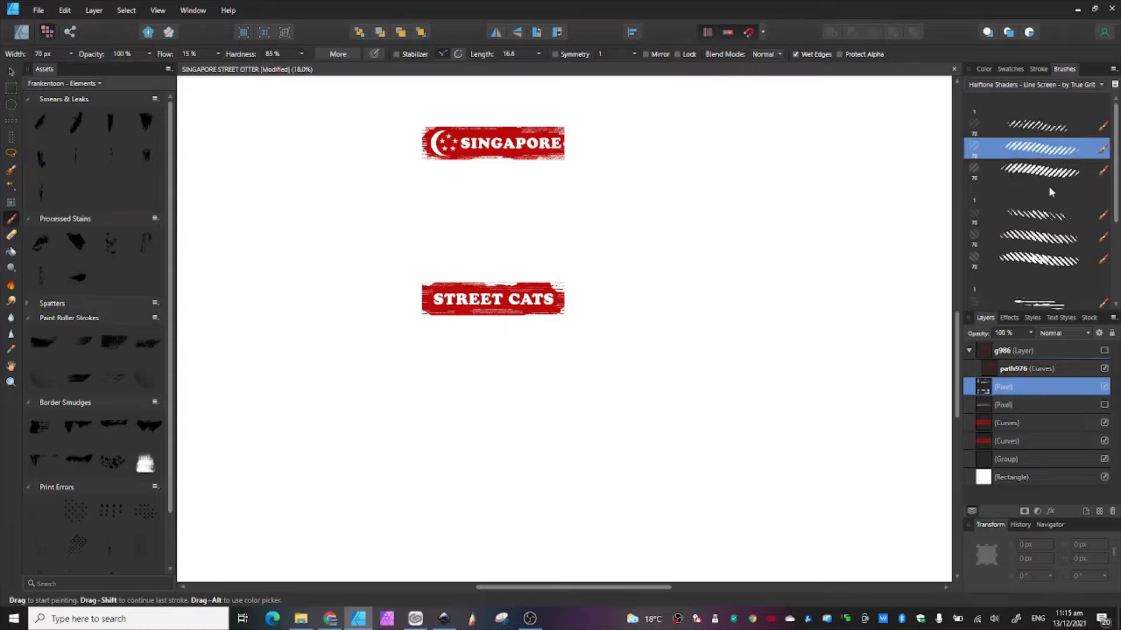
scroll(553, 115, "up", 5)
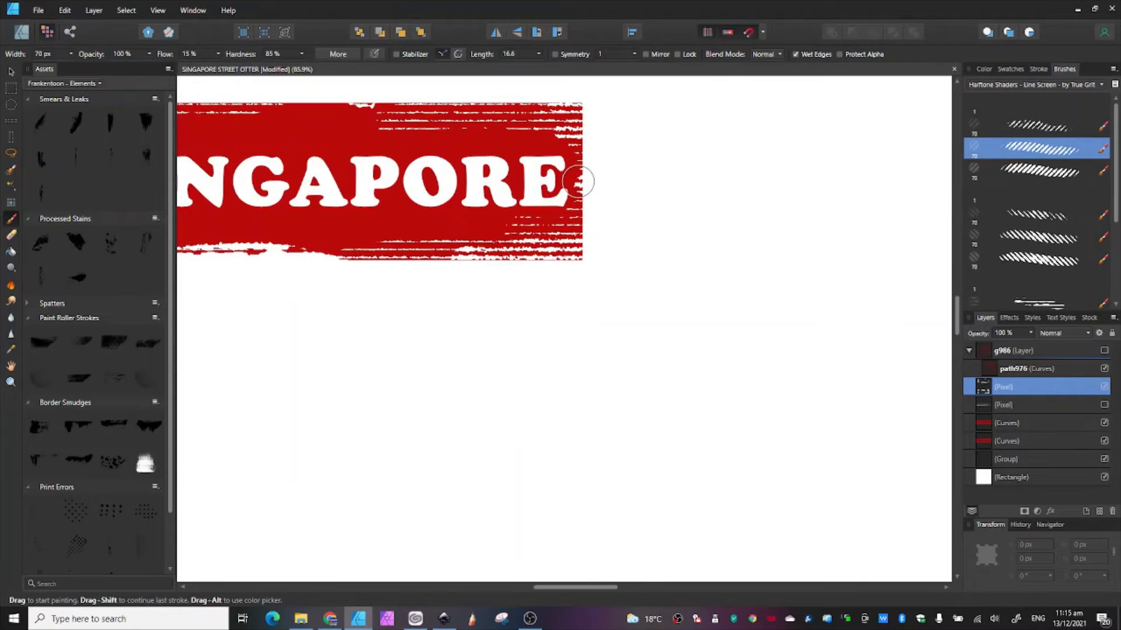
scroll(578, 159, "up", 2)
left_click_drag(555, 207, 589, 253)
mouse_move(498, 370)
left_mouse_down()
mouse_move(555, 364)
mouse_move(396, 375)
mouse_move(499, 364)
mouse_move(583, 337)
left_mouse_up()
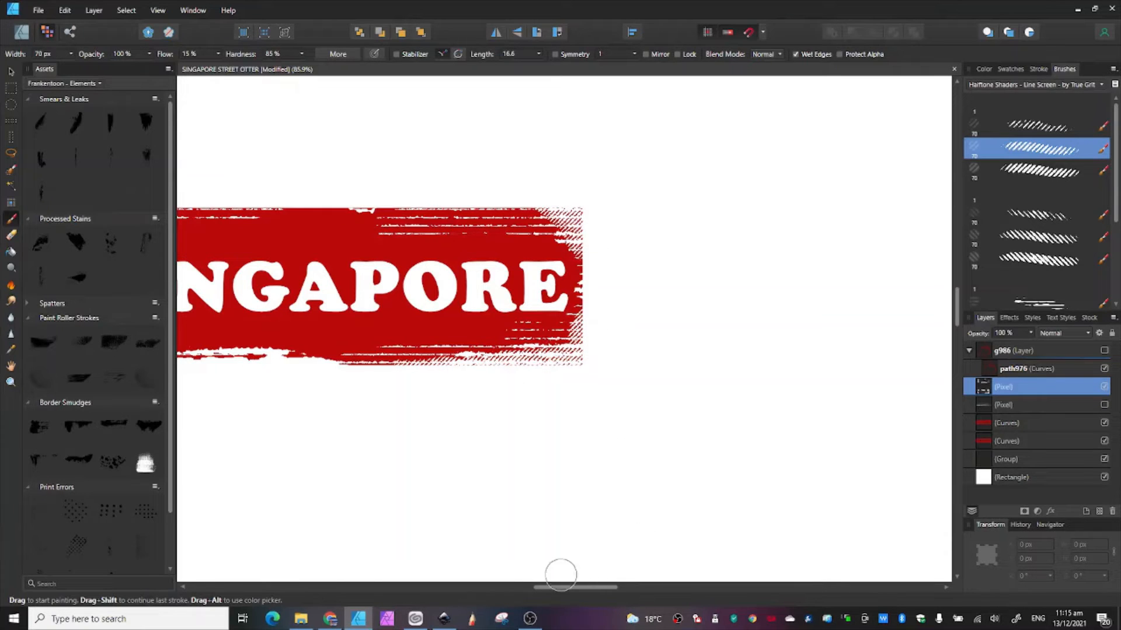
Shade the middle bottom edge, top edge and upper left corner of the SINGAPORE banner with the 70 px line screen brush.
left_click_drag(604, 587, 575, 587)
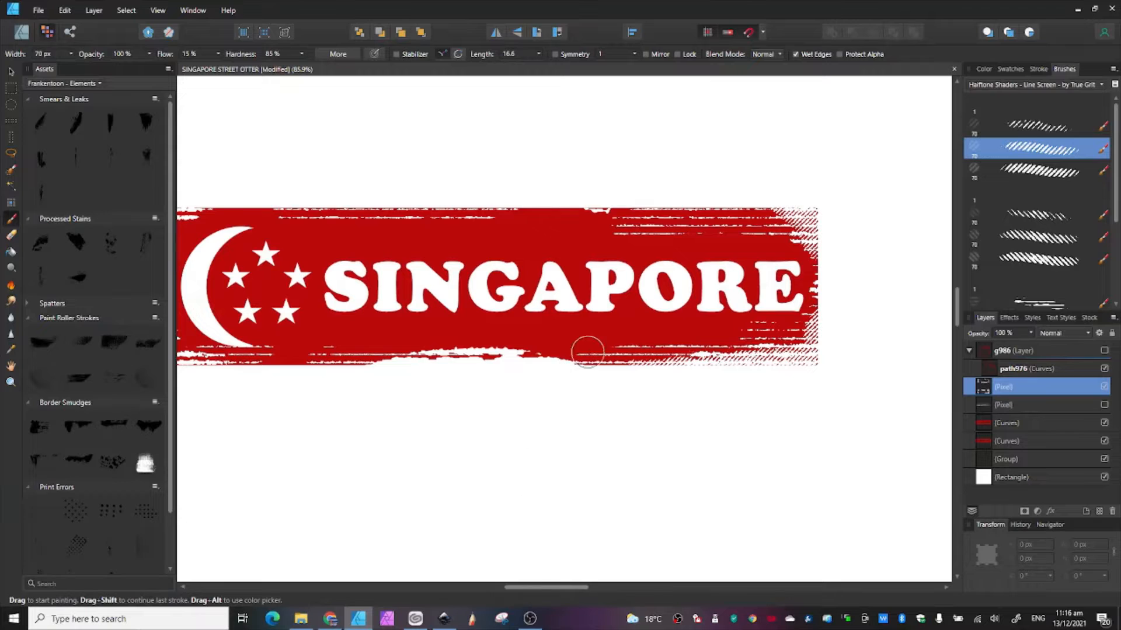
mouse_move(588, 352)
left_mouse_down()
mouse_move(485, 366)
mouse_move(435, 392)
left_mouse_up()
mouse_move(376, 207)
left_mouse_down()
mouse_move(459, 213)
mouse_move(594, 196)
left_mouse_up()
left_click_drag(542, 588, 500, 588)
mouse_move(535, 193)
left_mouse_down()
mouse_move(508, 240)
mouse_move(483, 229)
left_mouse_up()
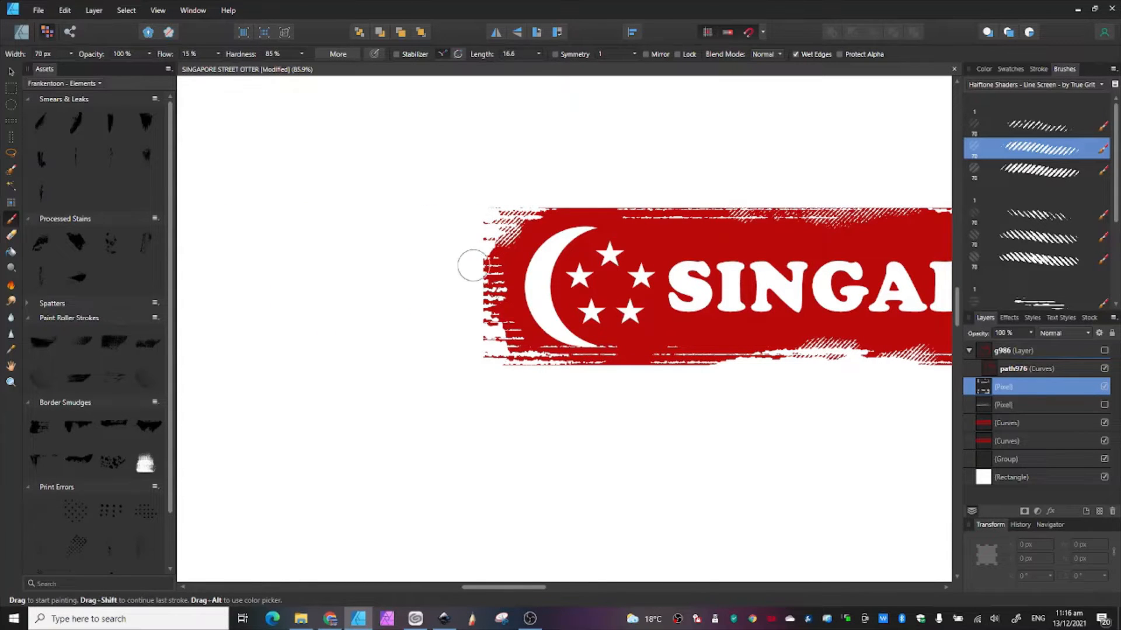
Shade the STREET CATS banner's top edge and left corners with the 70 px line screen brush.
scroll(404, 250, "down", 4)
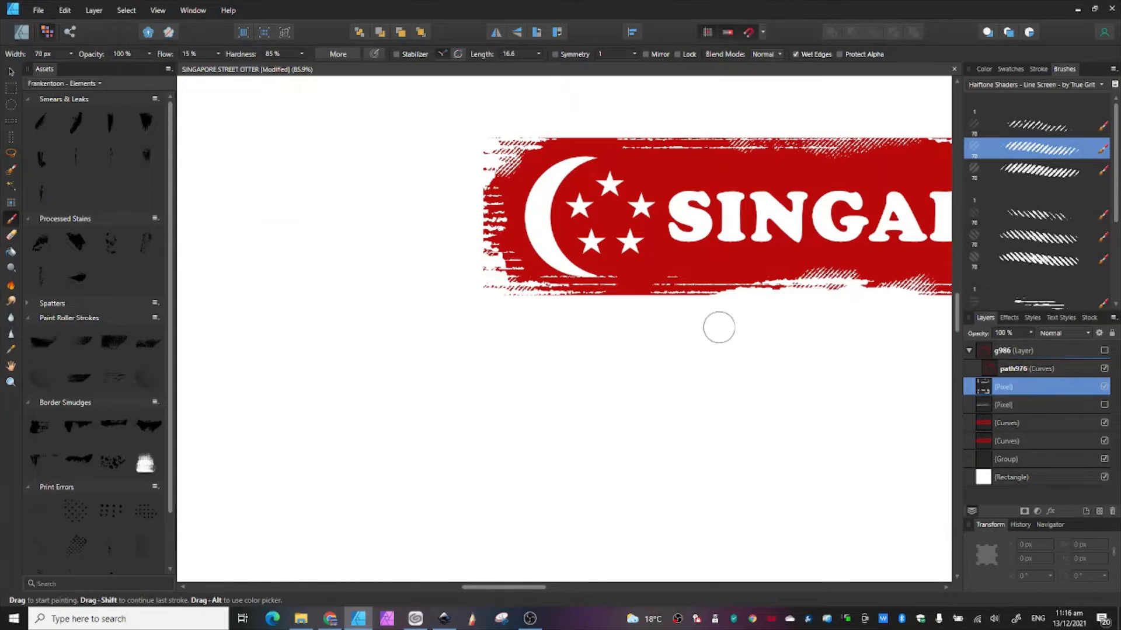
scroll(619, 251, "down", 6)
scroll(669, 434, "up", 6)
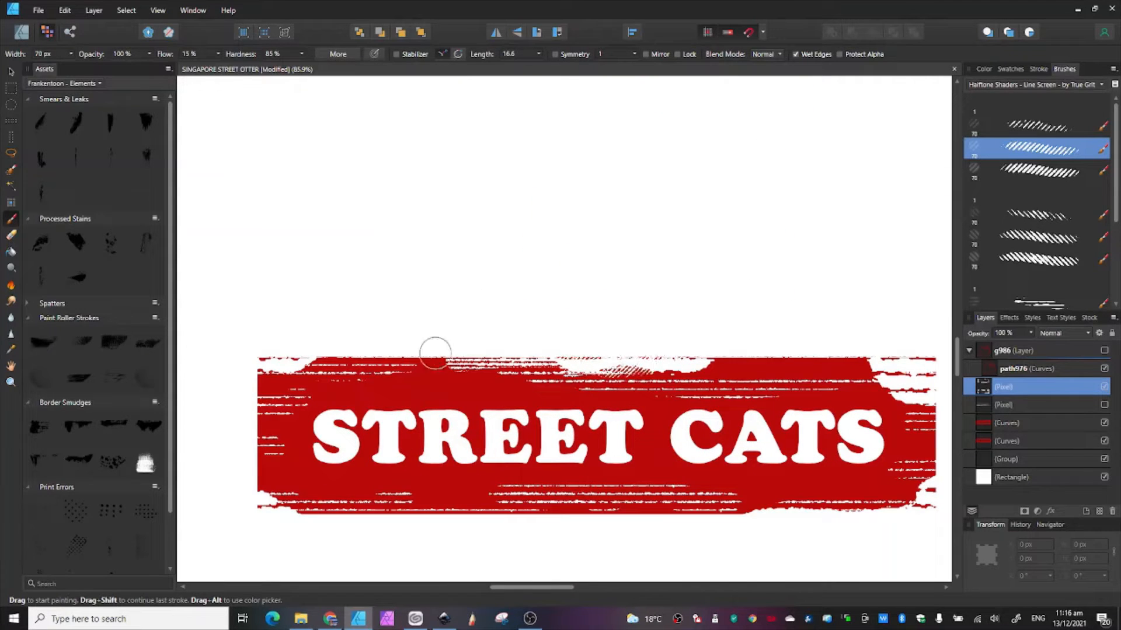
mouse_move(435, 353)
left_mouse_down()
mouse_move(369, 340)
mouse_move(308, 351)
left_mouse_up()
left_click_drag(267, 508, 260, 483)
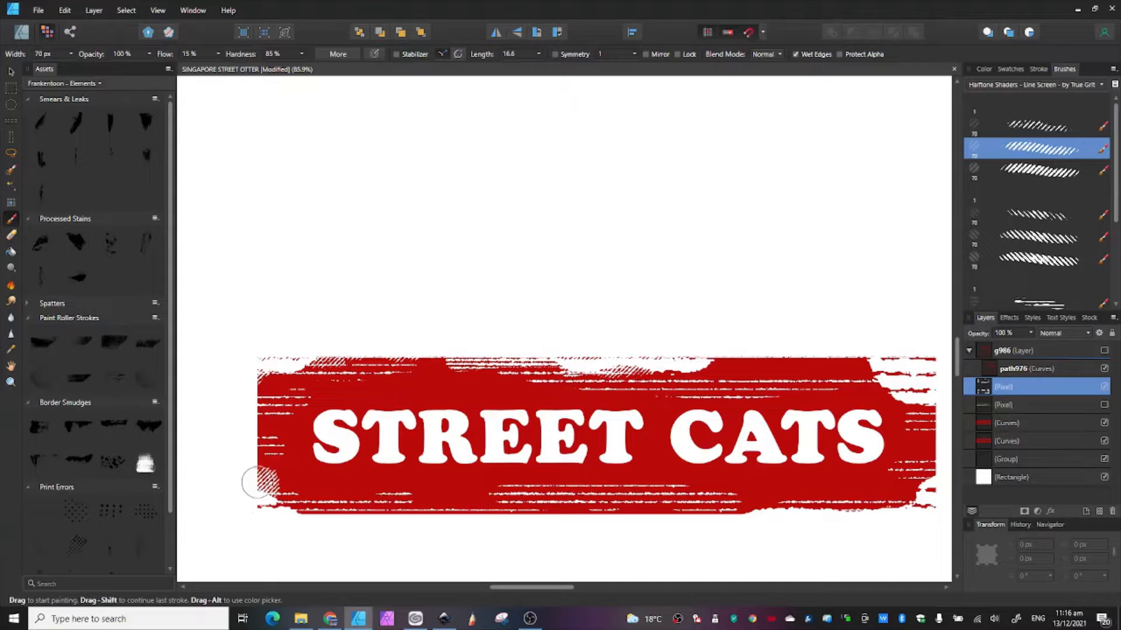
left_click_drag(317, 515, 257, 508)
Shade the lower right corner, the right half of the bottom edge and more of the top edge of the STREET CATS banner.
scroll(330, 474, "down", 1)
scroll(621, 472, "down", 3)
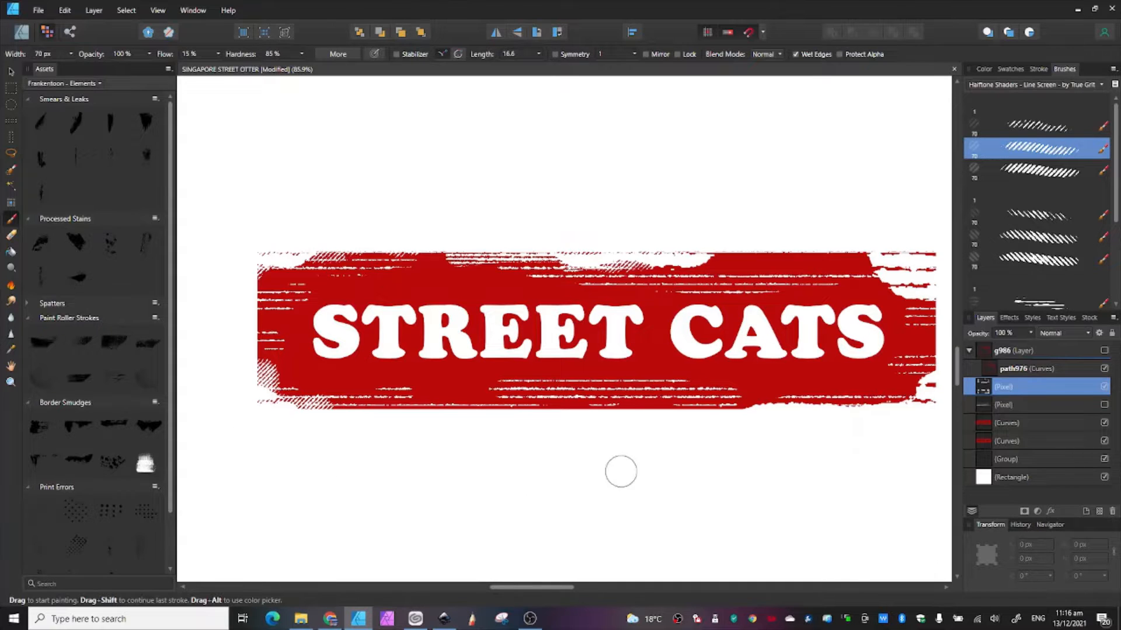
mouse_move(915, 407)
left_mouse_down()
mouse_move(920, 390)
mouse_move(939, 418)
left_mouse_up()
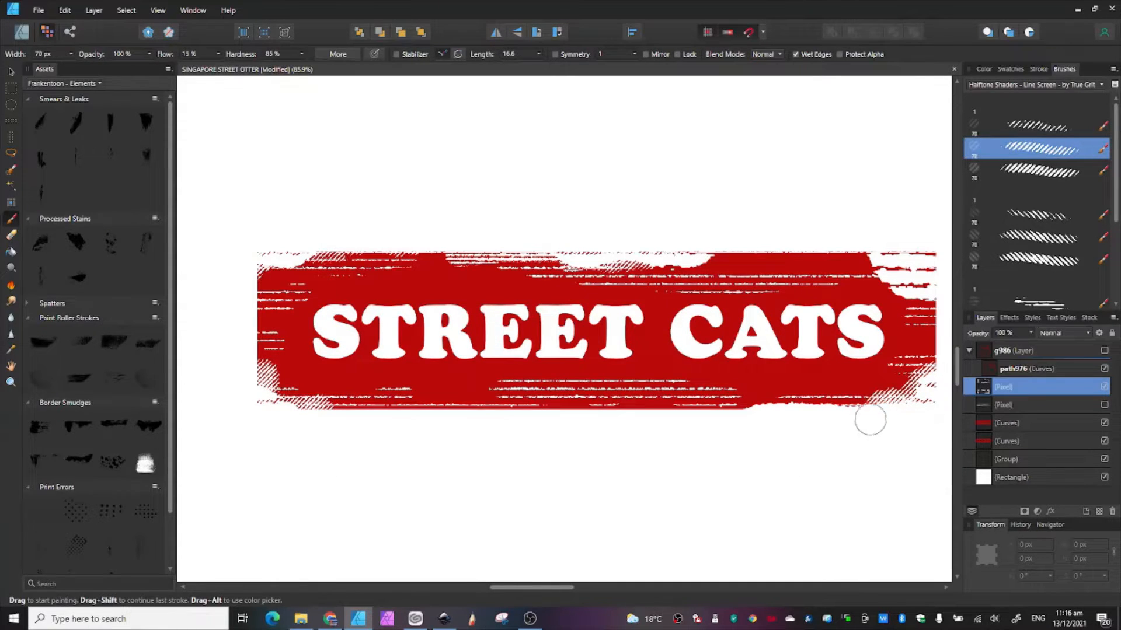
left_click_drag(715, 419, 806, 410)
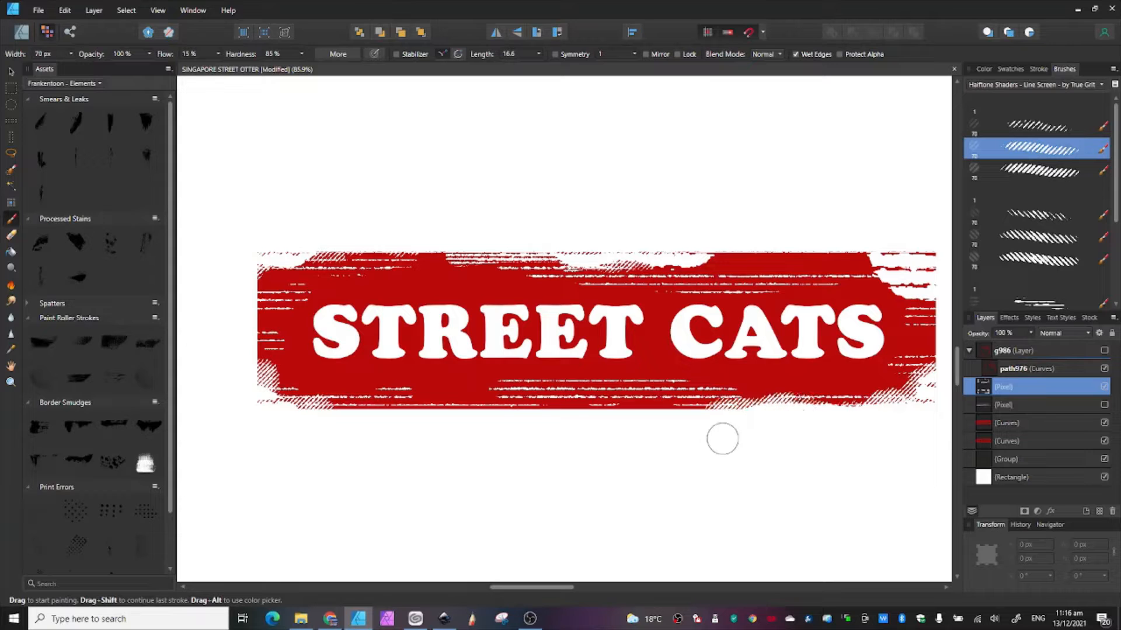
left_click_drag(707, 413, 594, 419)
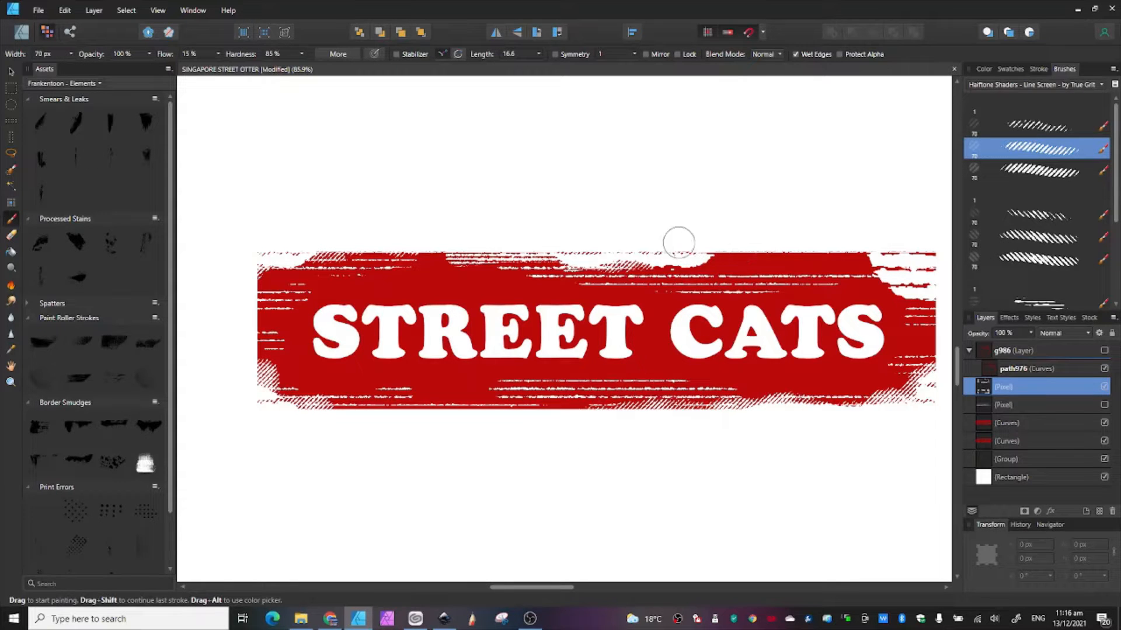
mouse_move(757, 245)
left_mouse_down()
mouse_move(824, 246)
mouse_move(855, 233)
left_mouse_up()
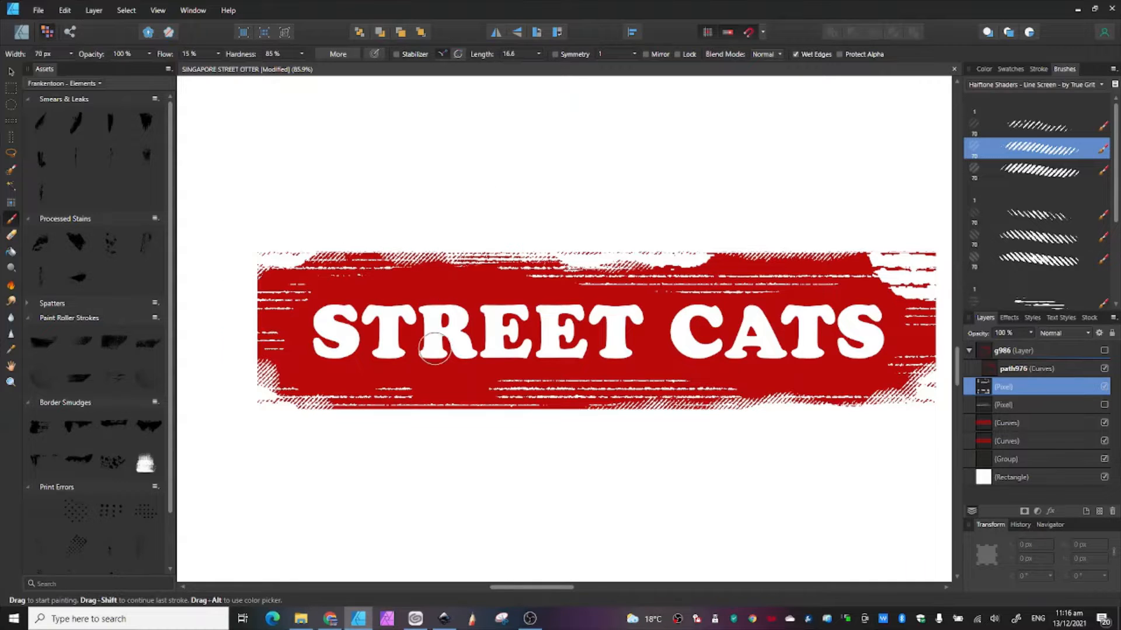
Shade the SINGAPORE banner's top edge above the stars and first letters with the 70 px line screen brush.
scroll(425, 360, "down", 9)
scroll(408, 208, "up", 5)
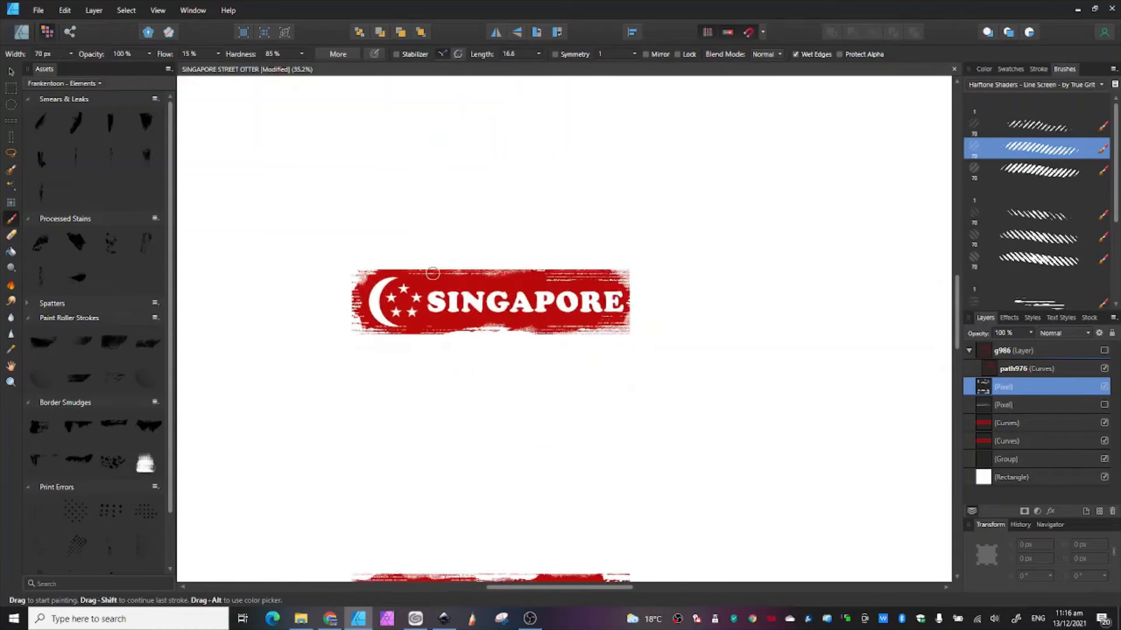
scroll(432, 273, "up", 4)
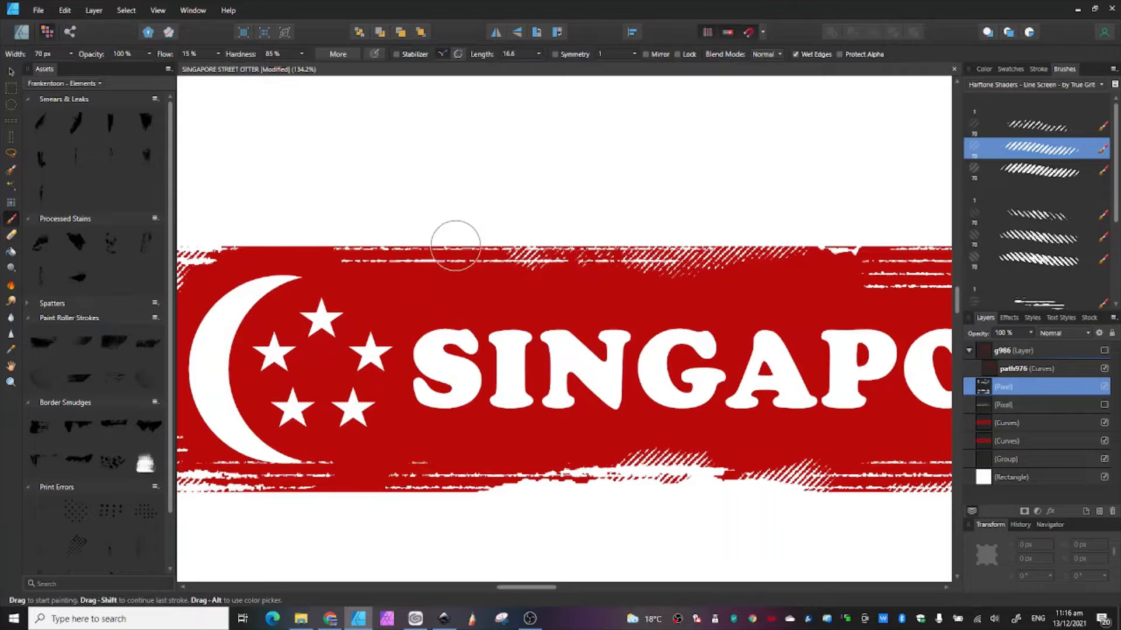
mouse_move(453, 243)
left_mouse_down()
mouse_move(407, 251)
mouse_move(514, 235)
mouse_move(310, 237)
left_mouse_up()
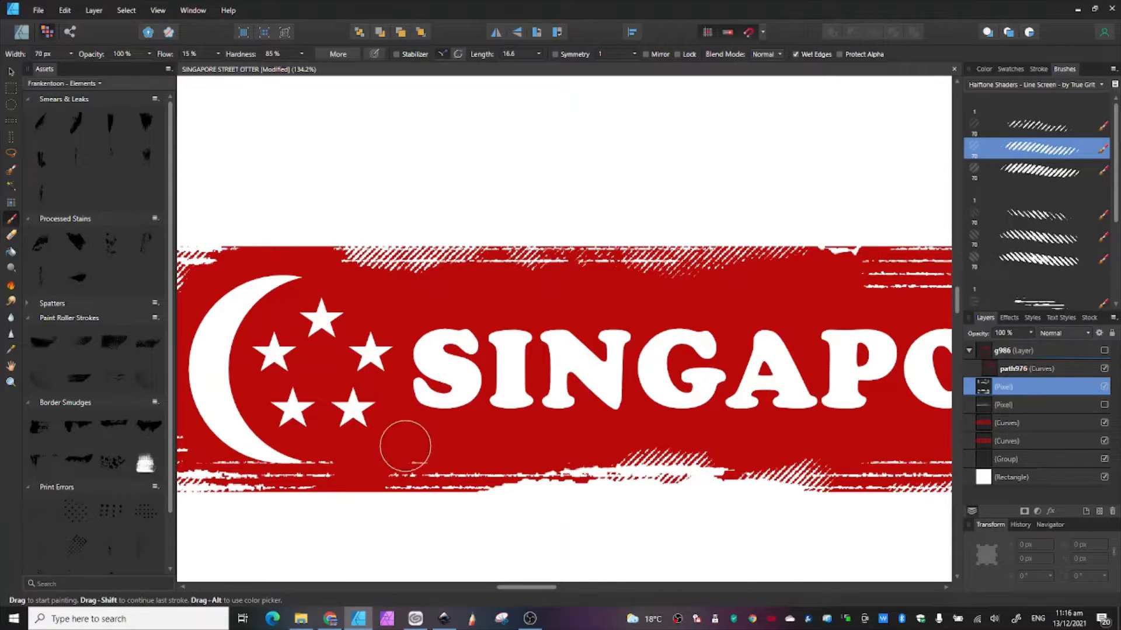
Try a line screen patch below the S of SINGAPORE and deleting the pixel layer, and undo both.
left_click_drag(484, 437, 478, 441)
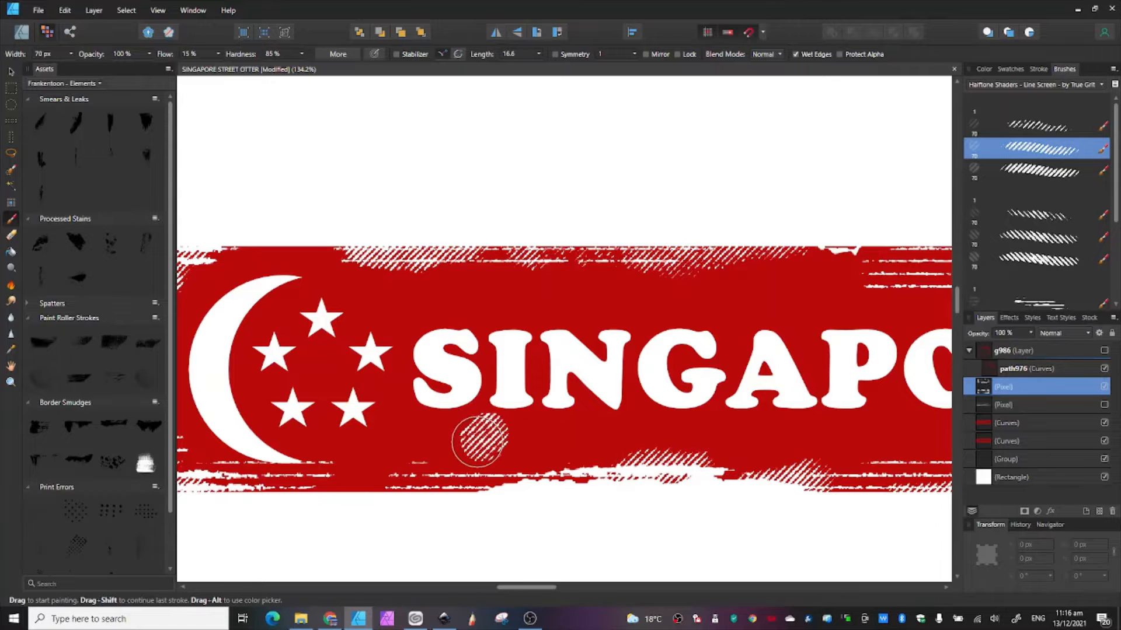
scroll(551, 405, "down", 4)
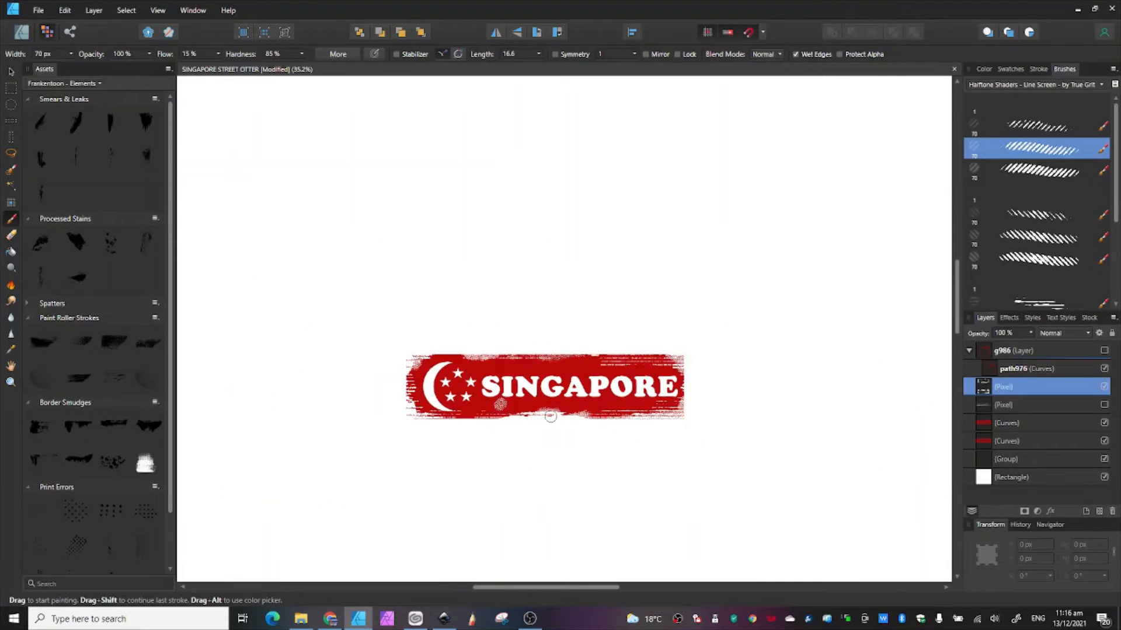
scroll(573, 422, "up", 3)
key("Delete")
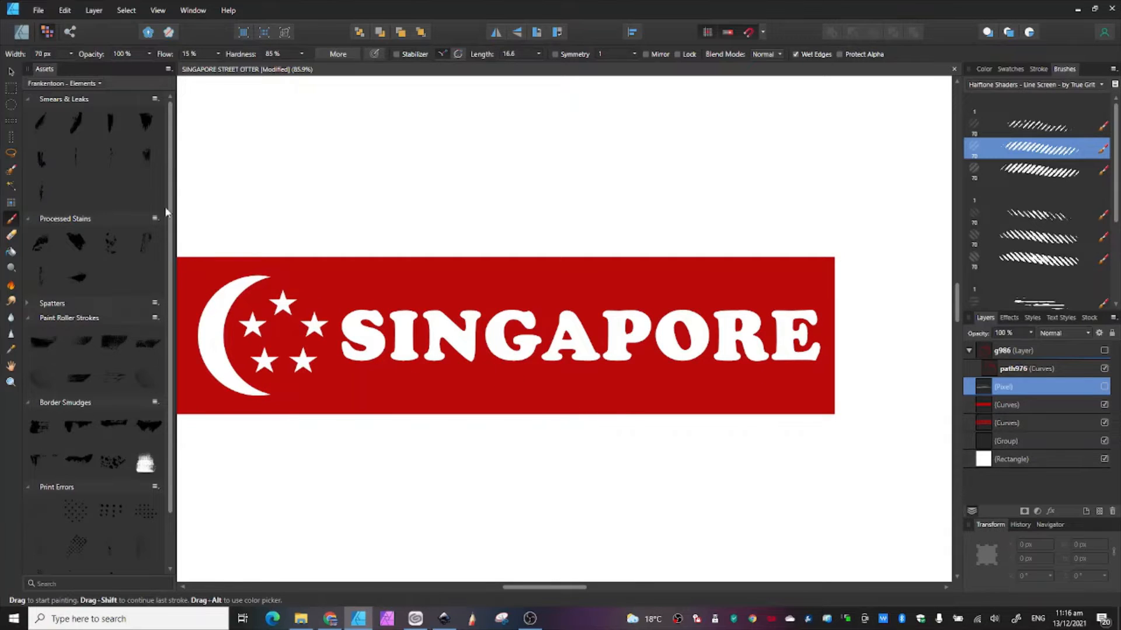
left_click(63, 12)
left_click(61, 21)
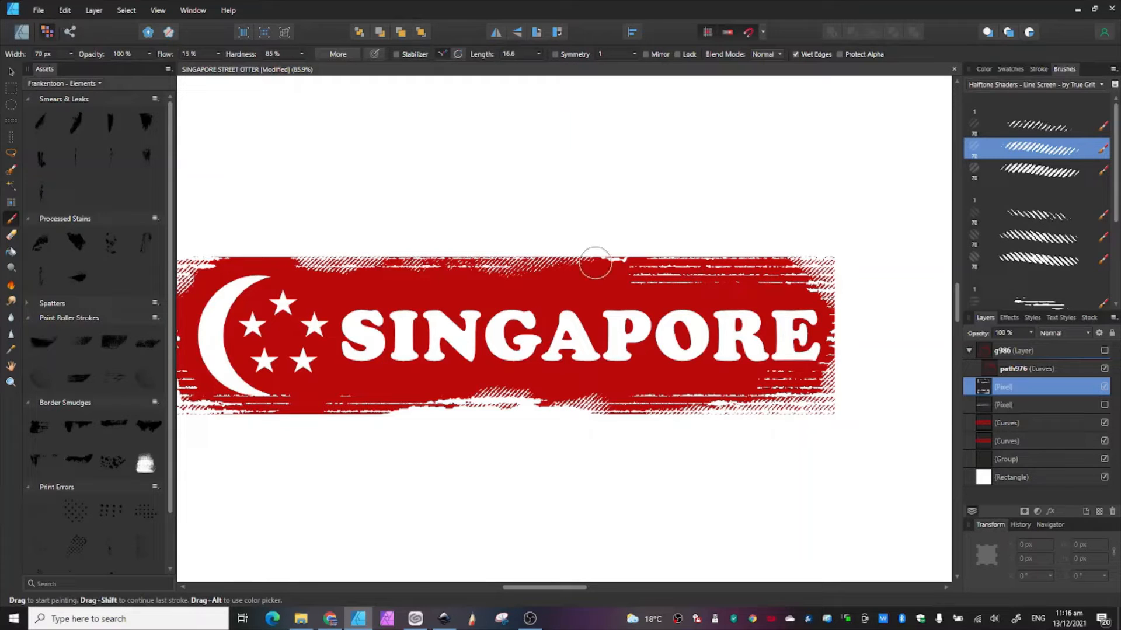
scroll(595, 263, "down", 6)
scroll(623, 315, "up", 2)
scroll(613, 368, "down", 1)
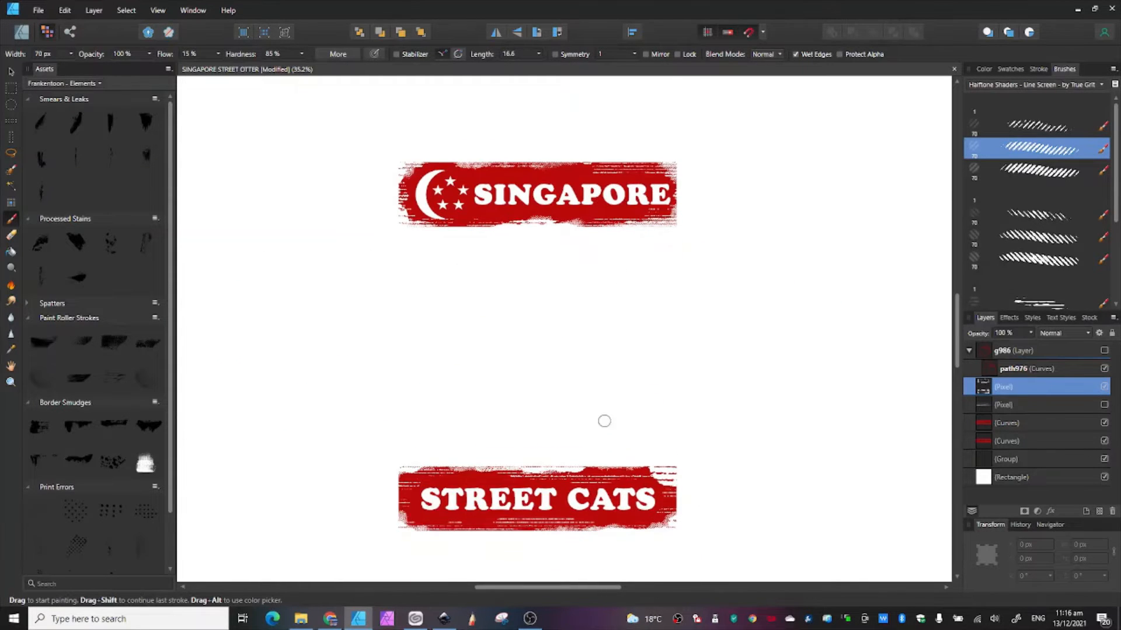
scroll(604, 421, "up", 3)
scroll(596, 315, "down", 4)
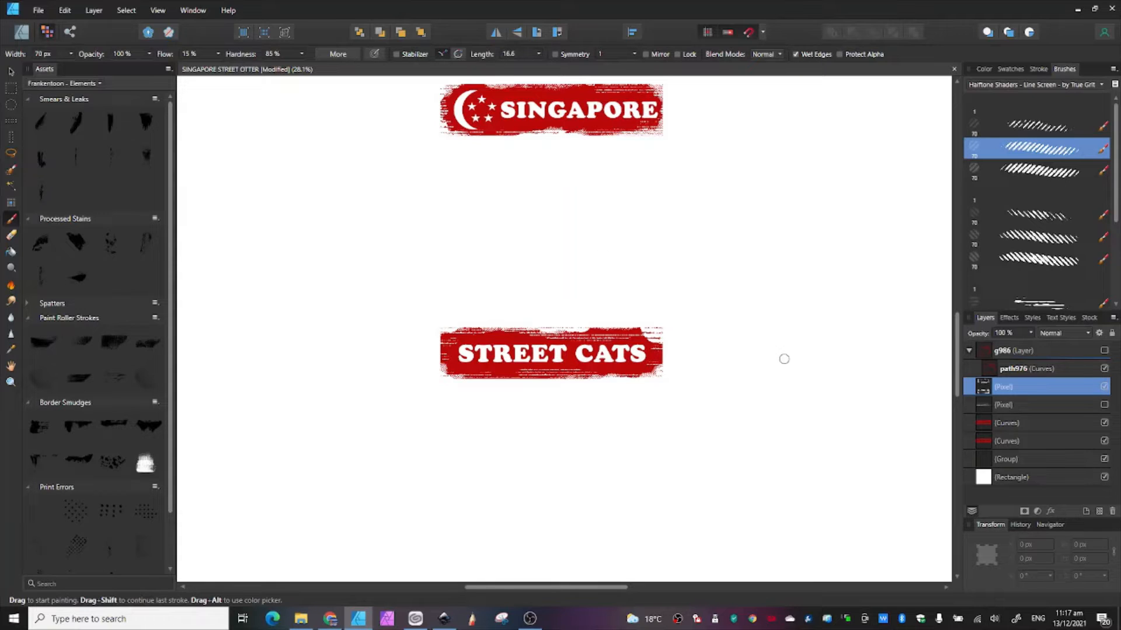
Select both banner curves layers and change their fill from red to black in the Designer persona.
left_click(1030, 425)
left_click(1031, 441, "shift")
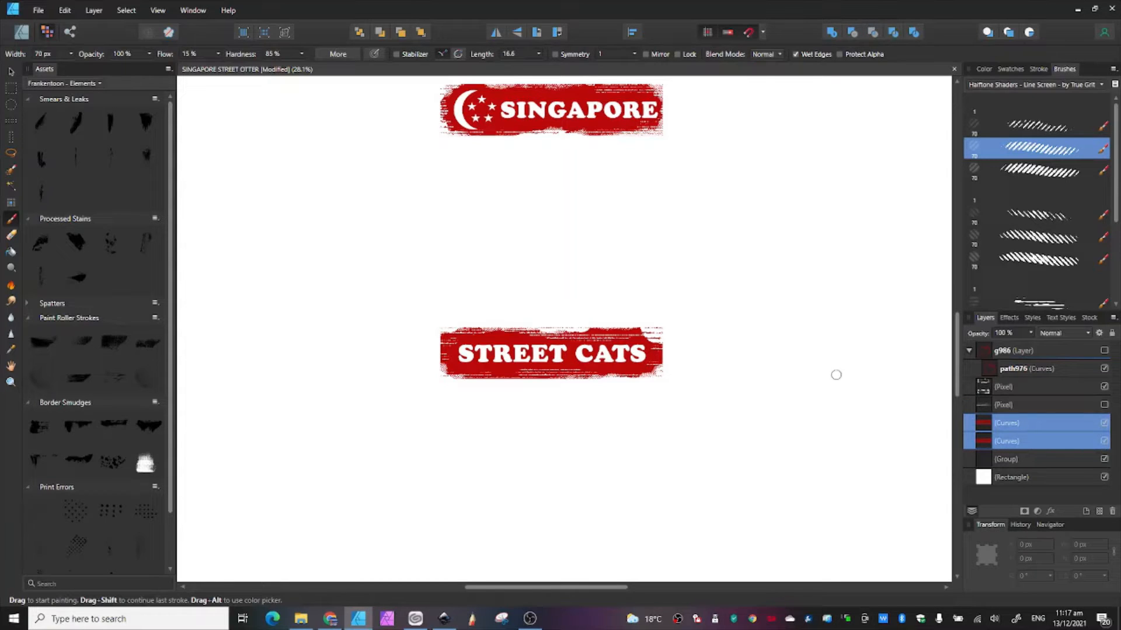
left_click(985, 69)
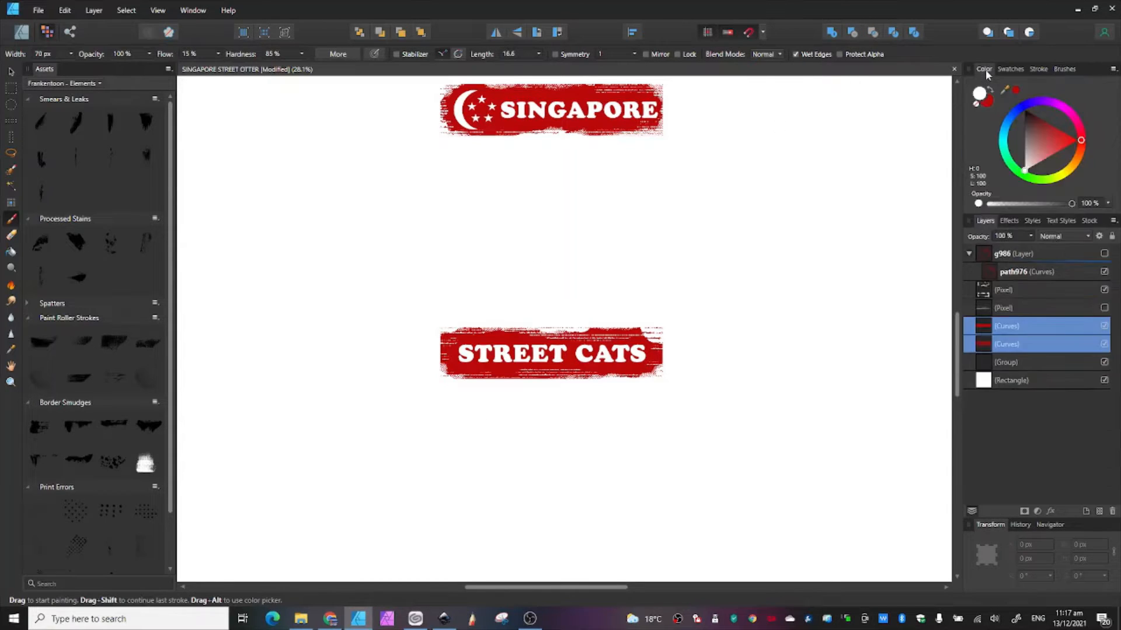
left_click_drag(1030, 135, 1023, 105)
left_click(21, 32)
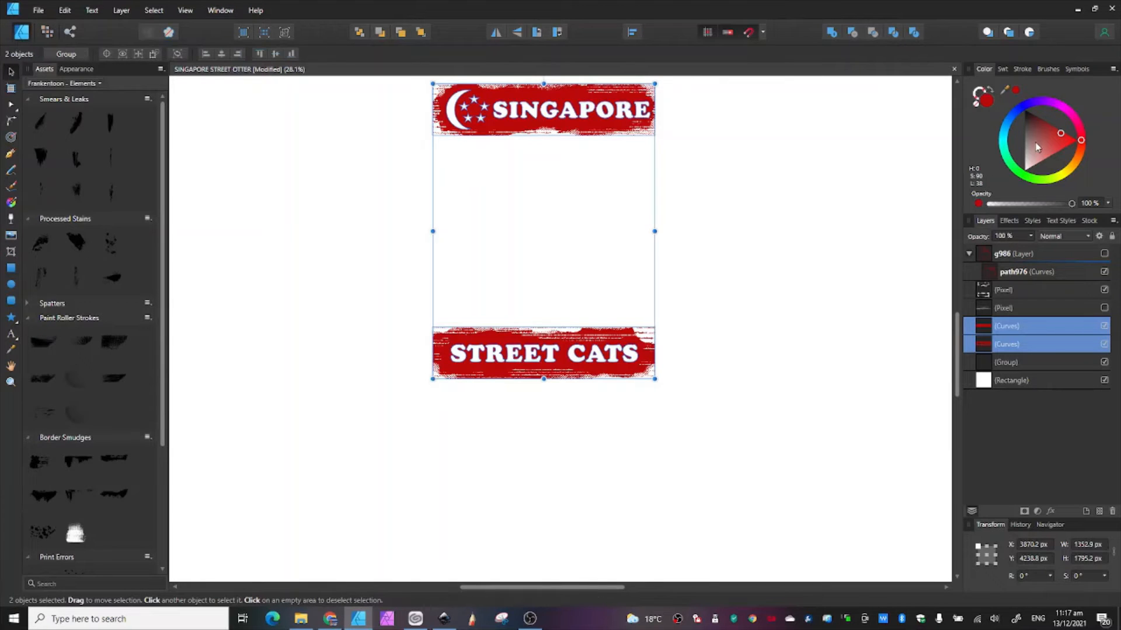
left_click_drag(1037, 147, 1018, 89)
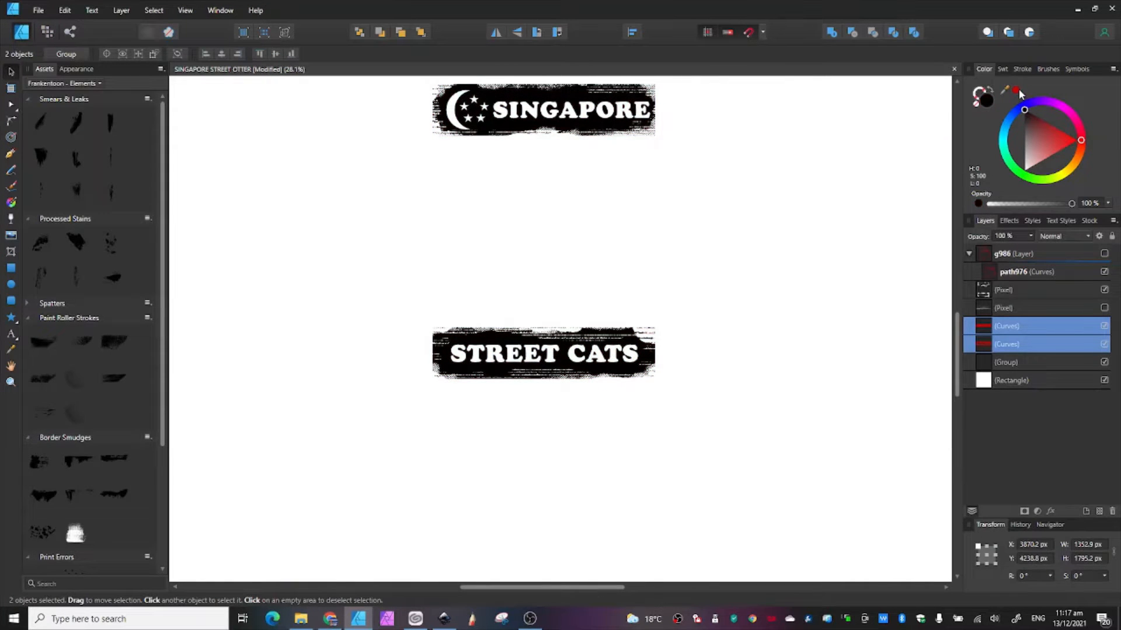
left_click(38, 12)
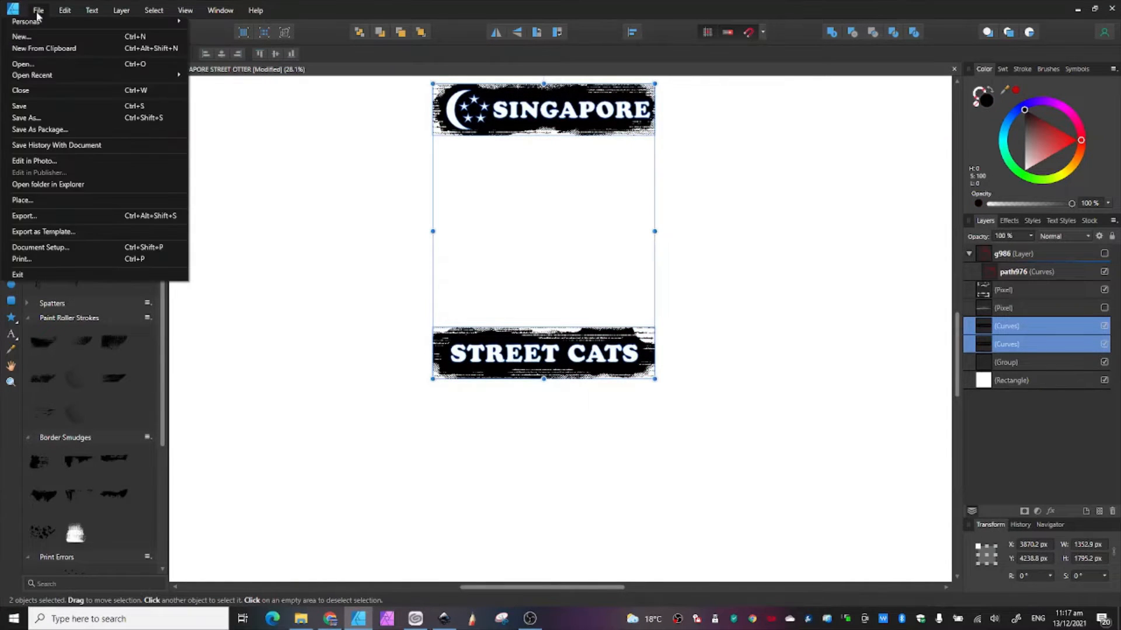
left_click(34, 117)
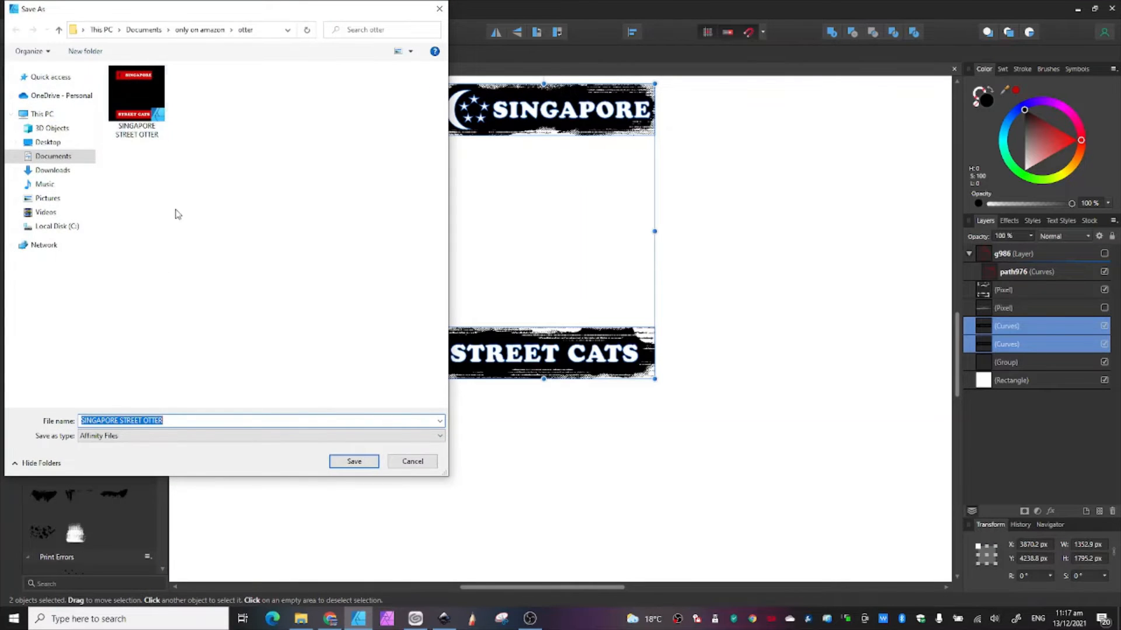
left_click(412, 460)
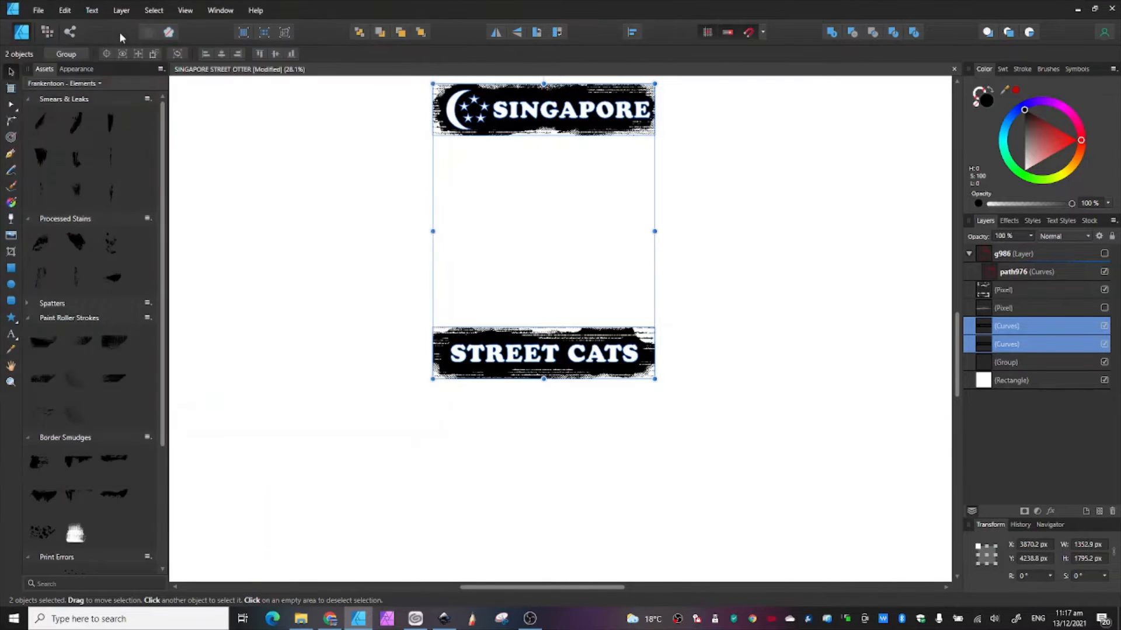
Export the whole document as a 10000 x 10000 px PNG, overwriting the existing "otter singapour 1" file in the otter folder.
left_click(36, 12)
left_click(42, 216)
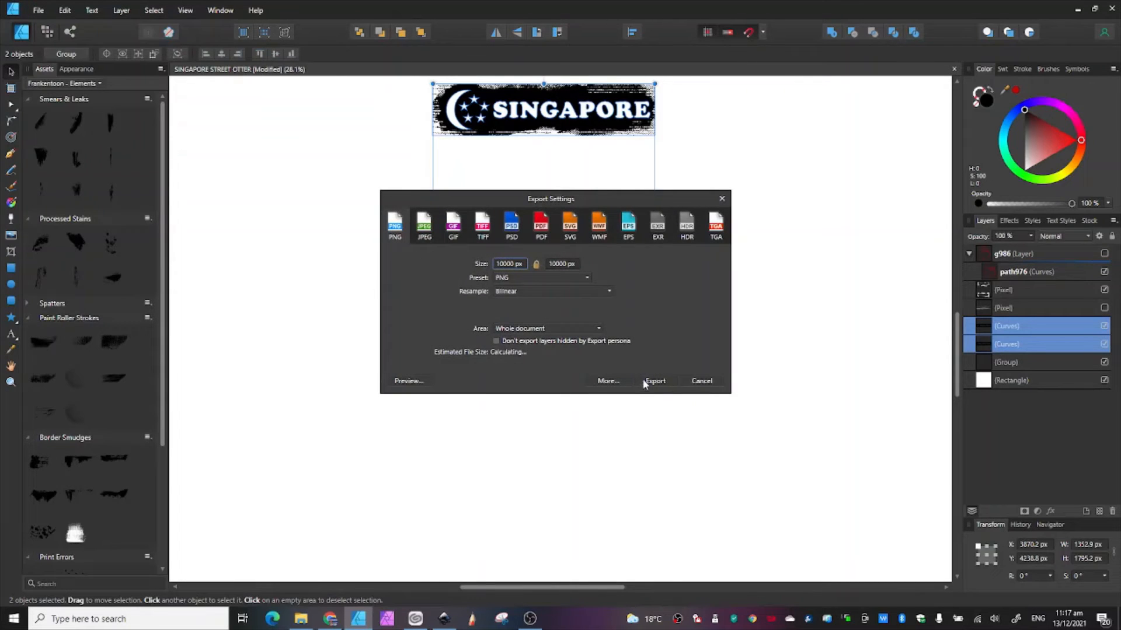
left_click(653, 382)
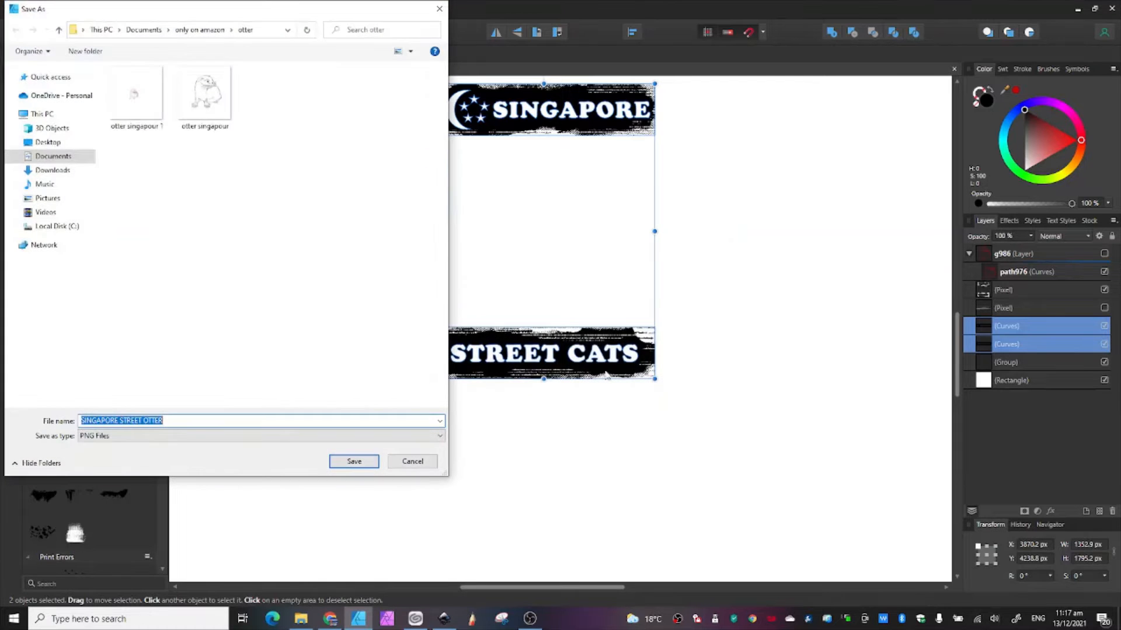
left_click(136, 104)
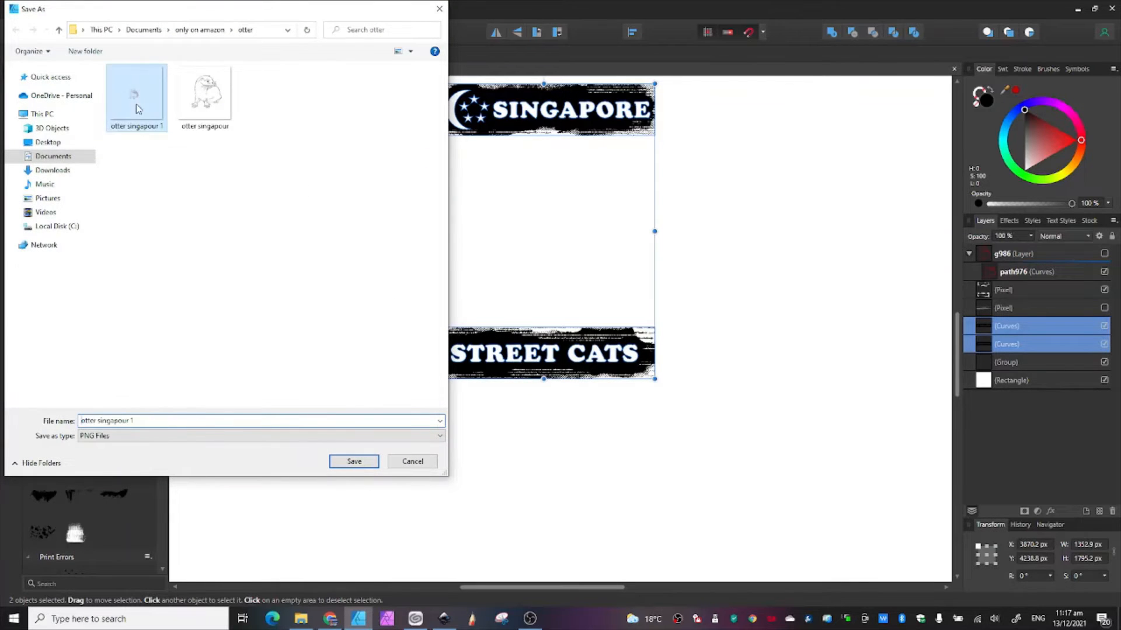
left_click(356, 462)
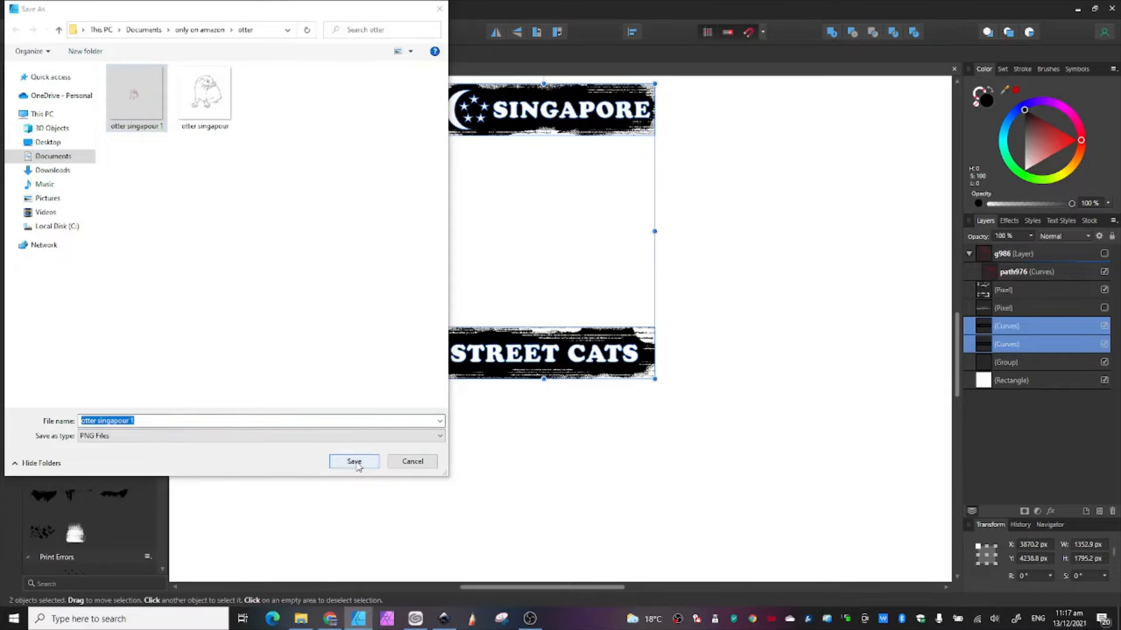
left_click(589, 356)
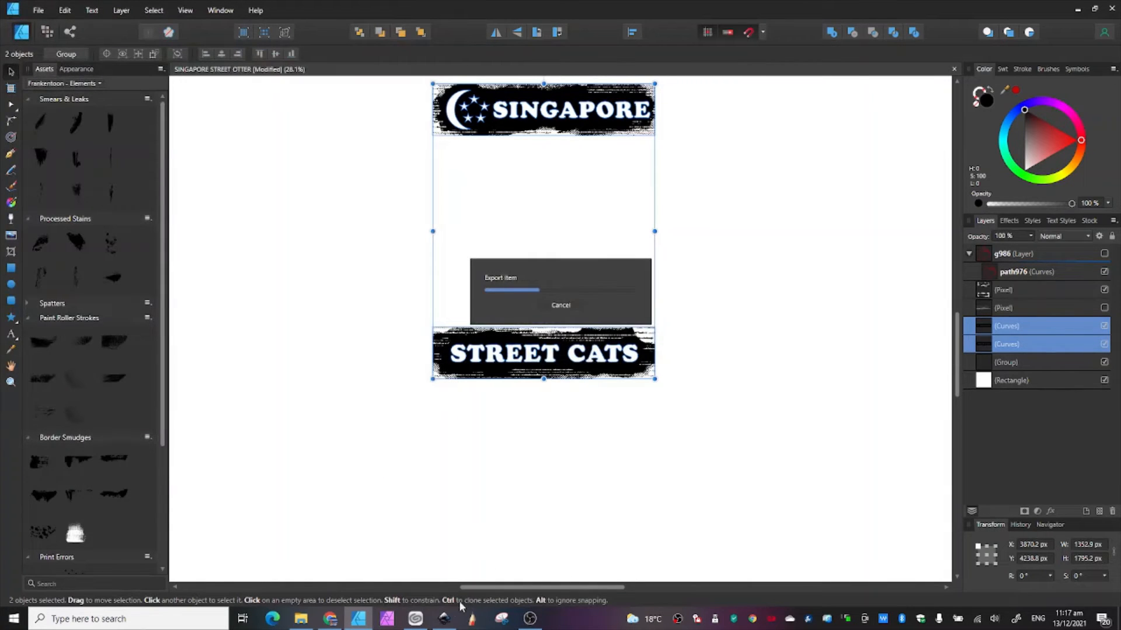
Switch to Inkscape and import the "otter singapour 1" PNG as an embedded image with DPI from file.
mouse_move(443, 624)
left_click(403, 554)
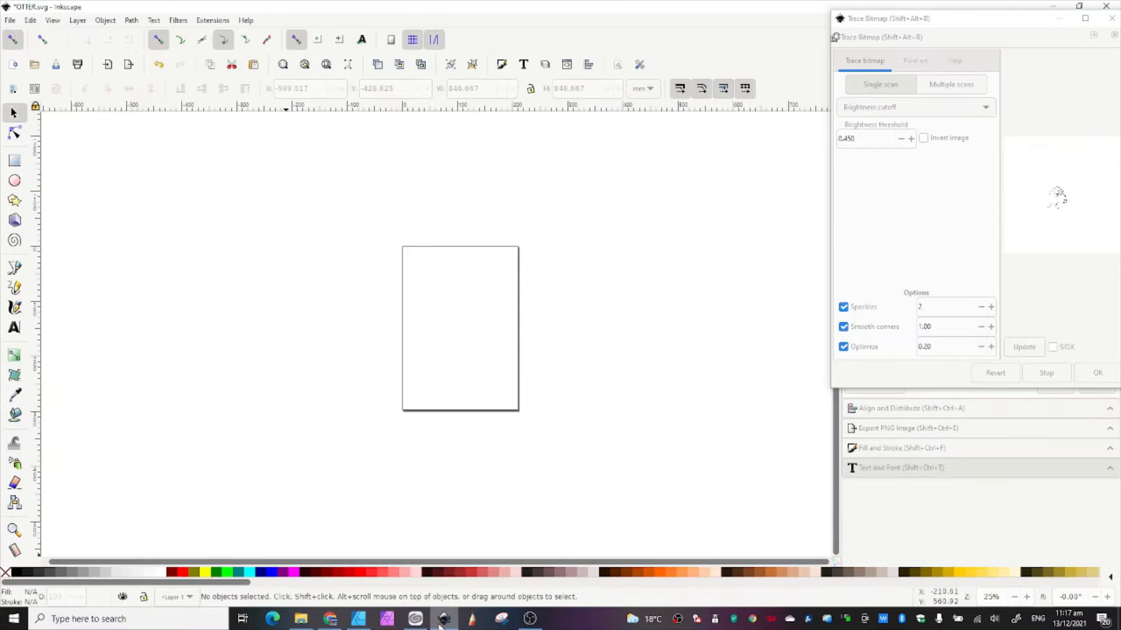
left_click(12, 21)
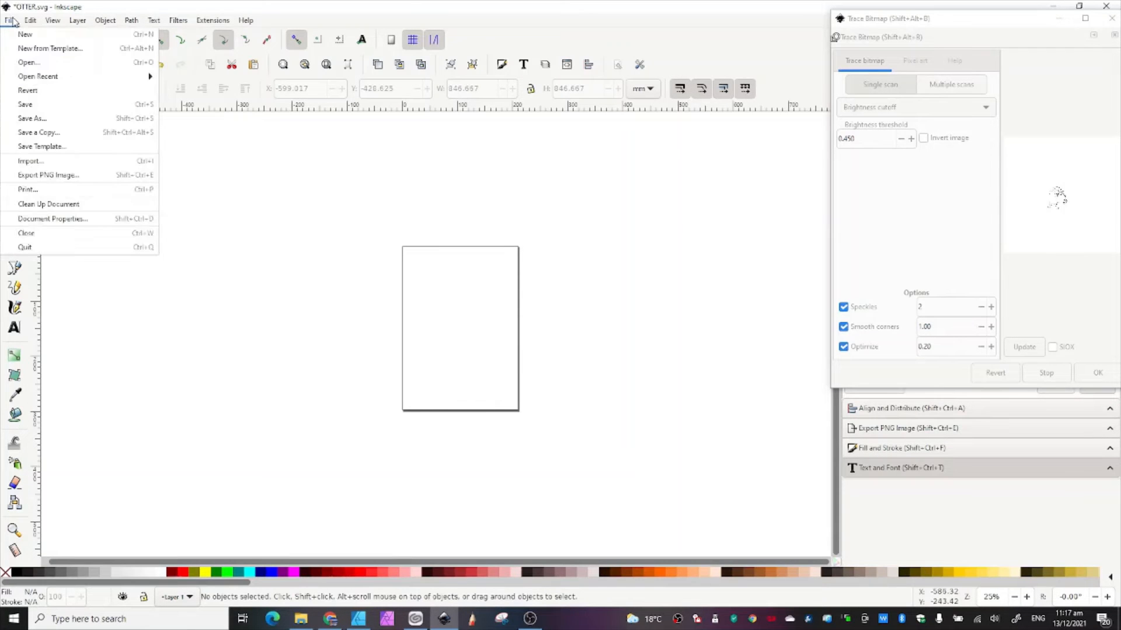
left_click(26, 164)
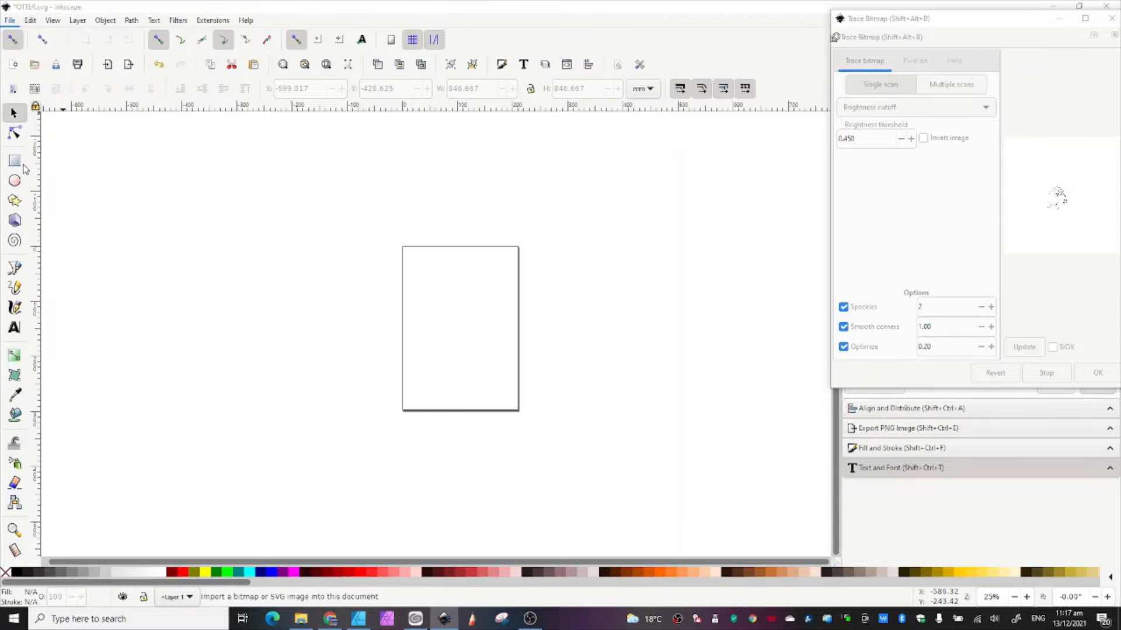
left_click(80, 92)
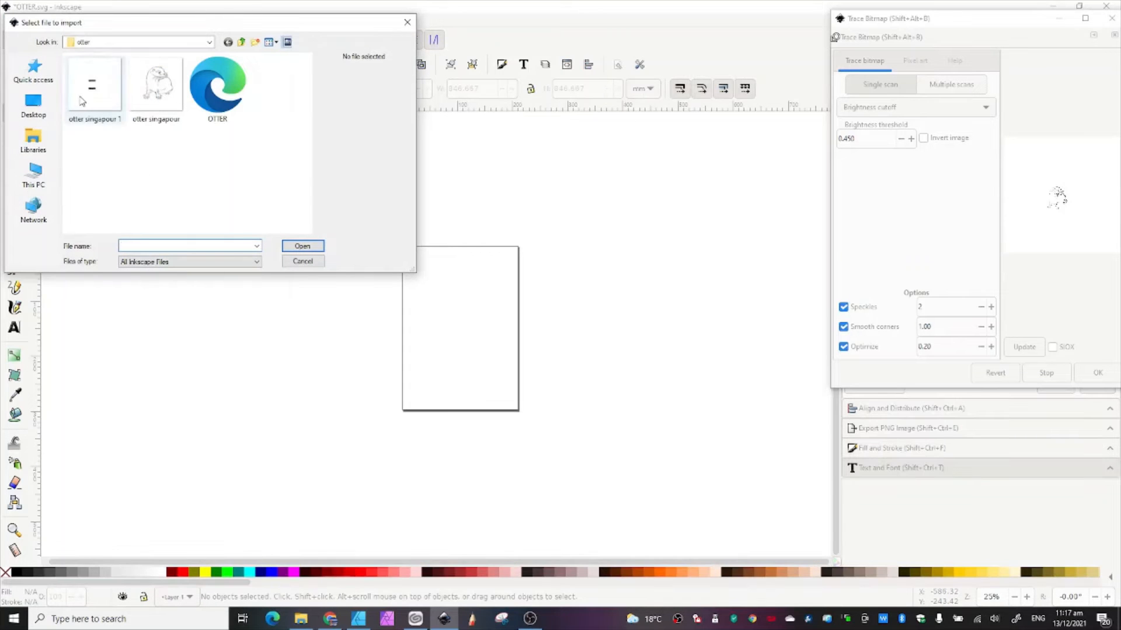
left_click(304, 246)
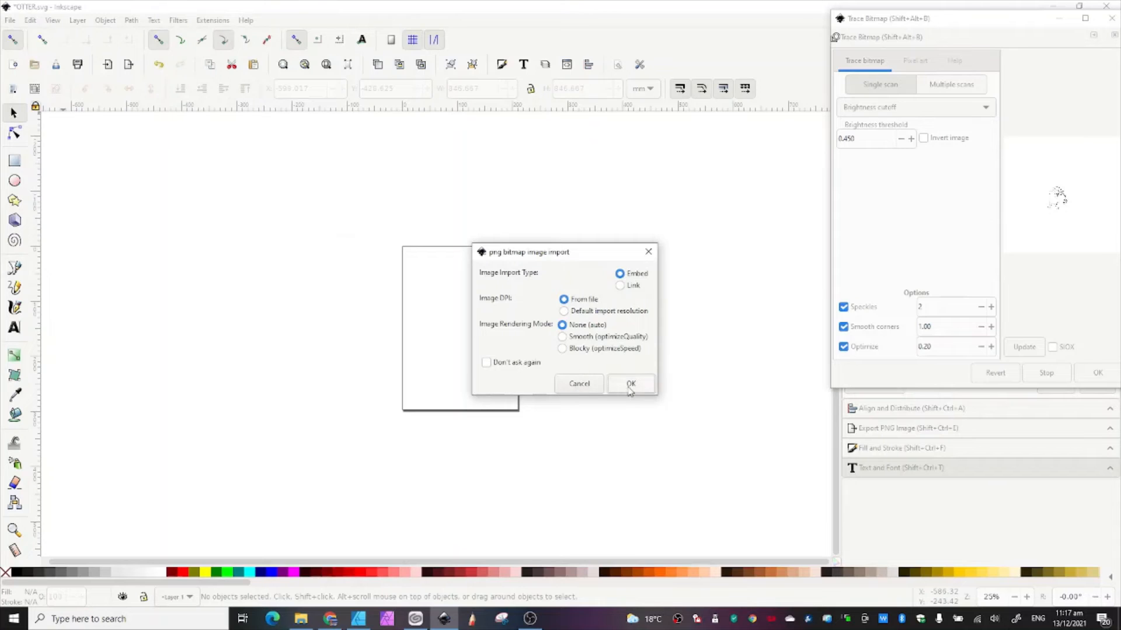
left_click(632, 383)
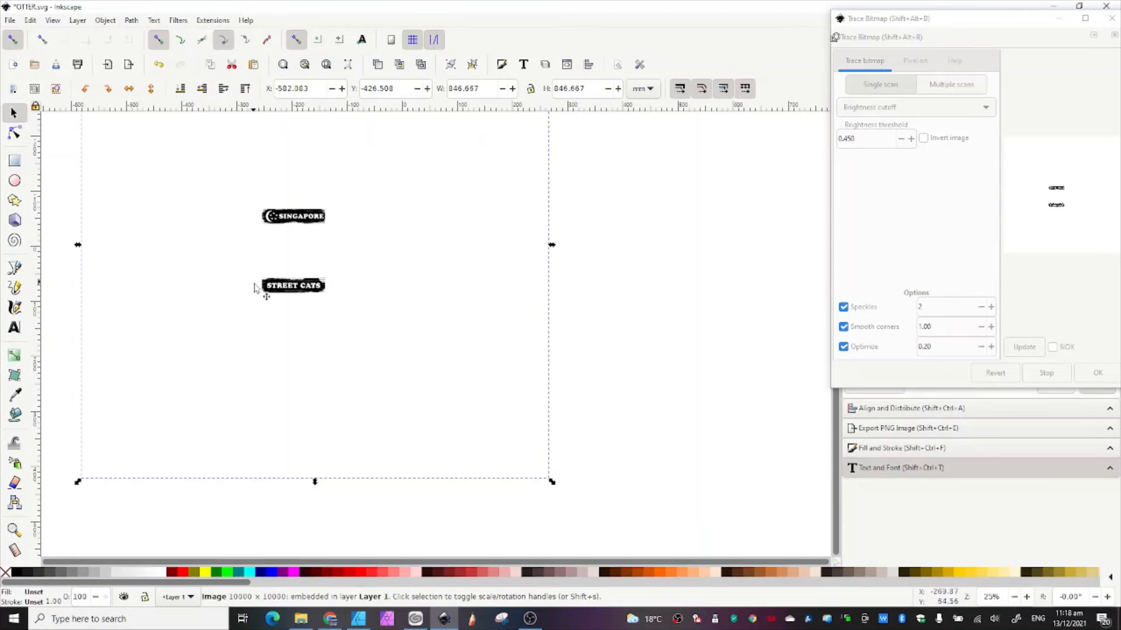
Trace the imported banner bitmap in a single scan using brightness cutoff with a 0.450 threshold.
scroll(296, 291, "up", 2)
scroll(287, 270, "up", 2)
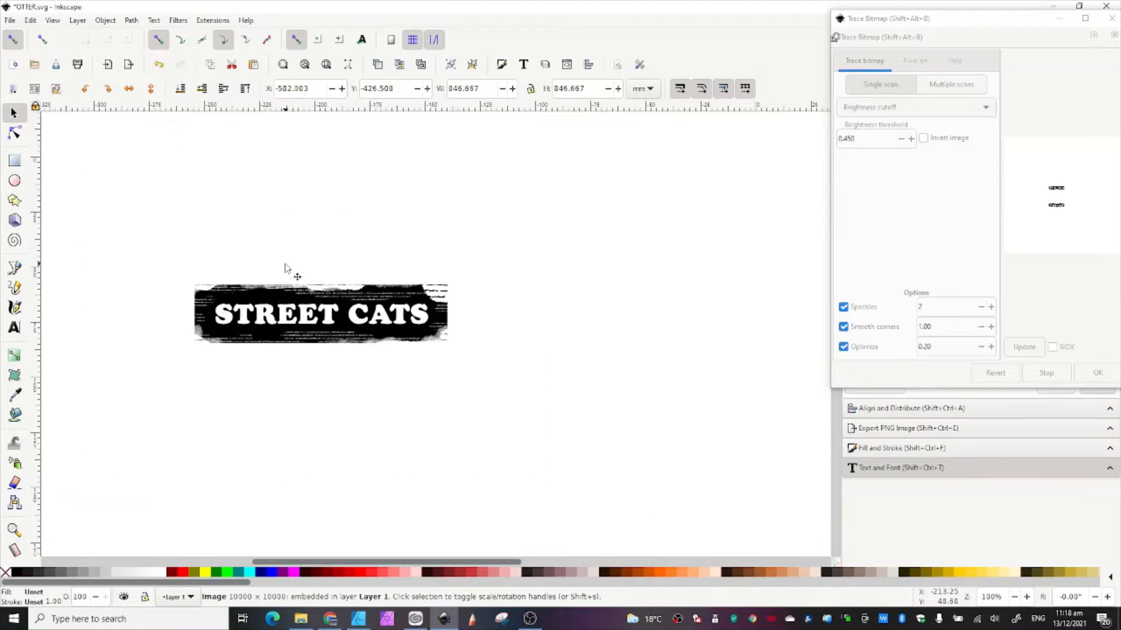
left_click(1110, 19)
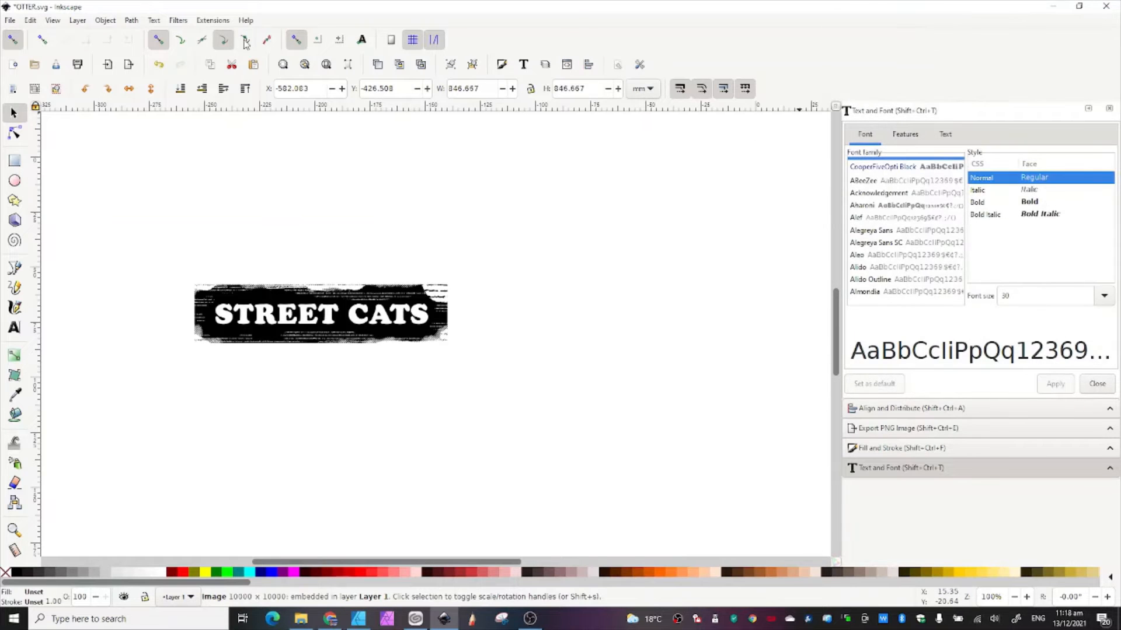
left_click(132, 23)
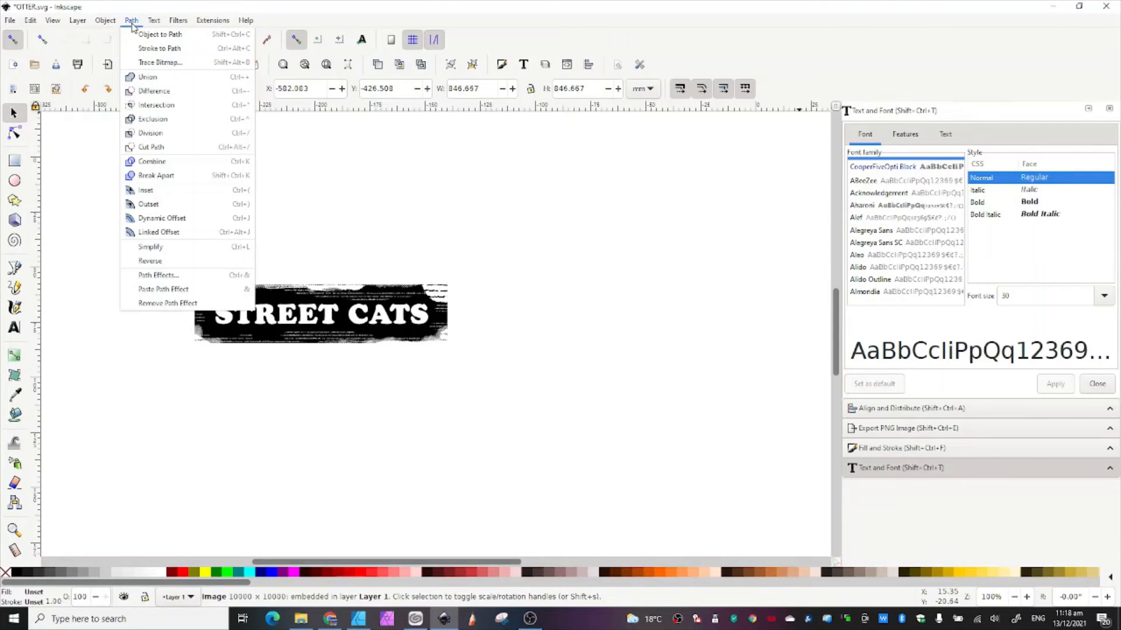
left_click(159, 63)
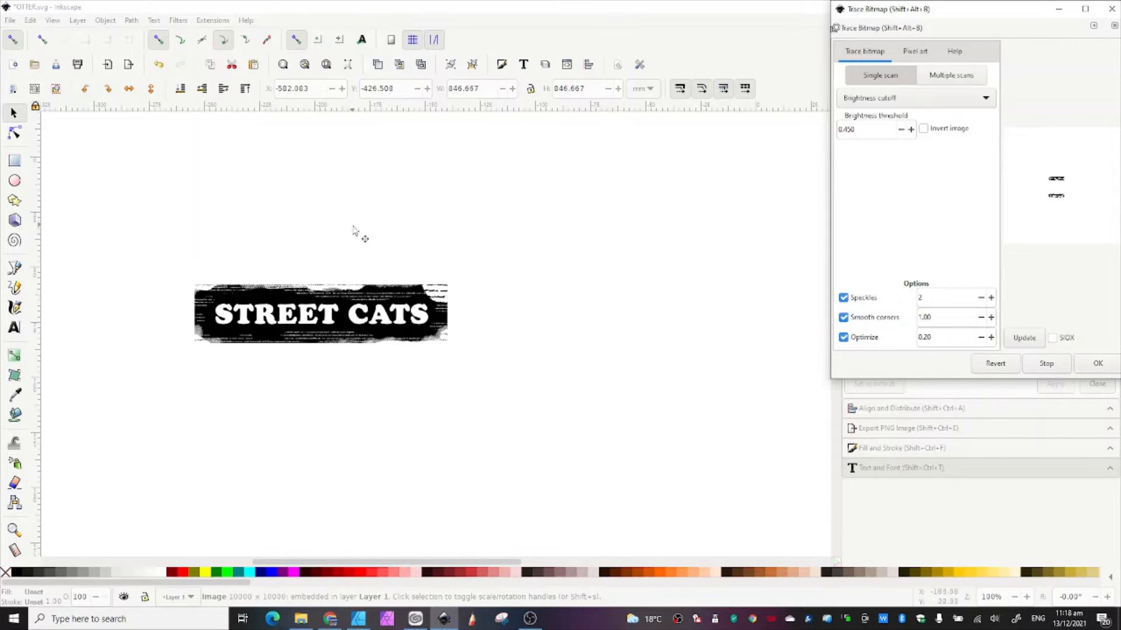
scroll(388, 305, "down", 3)
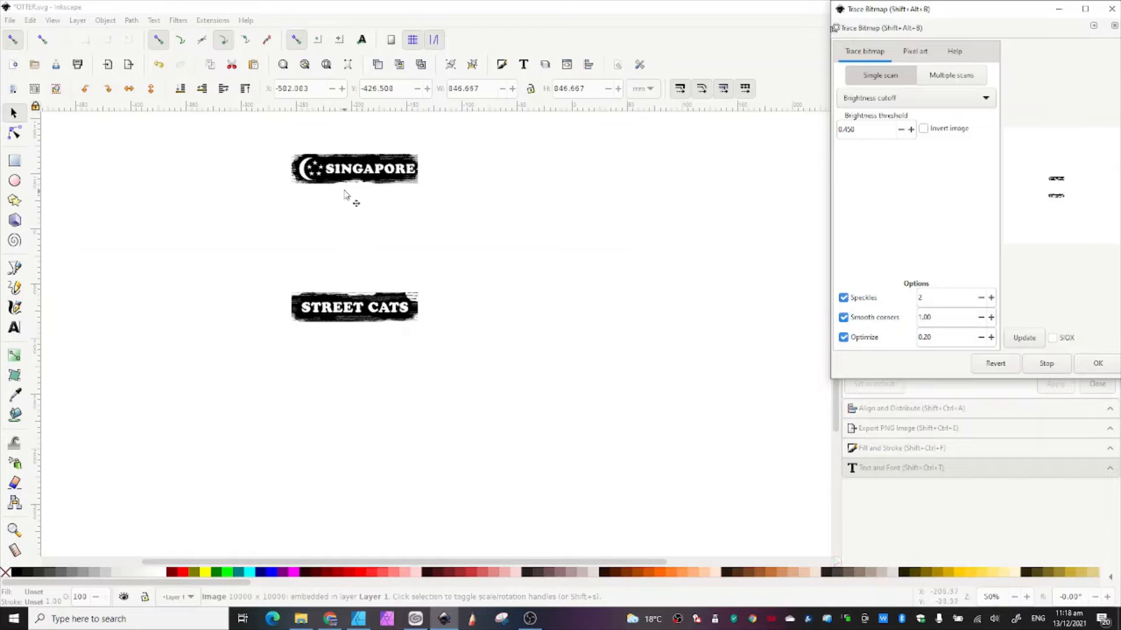
scroll(344, 193, "down", 1)
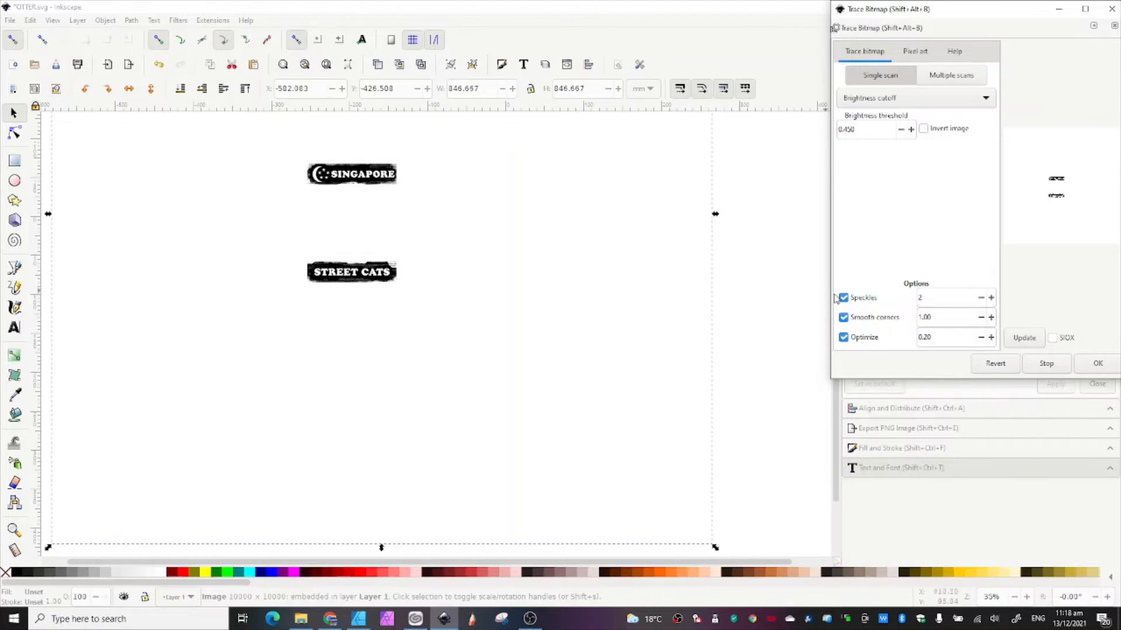
left_click(1081, 363)
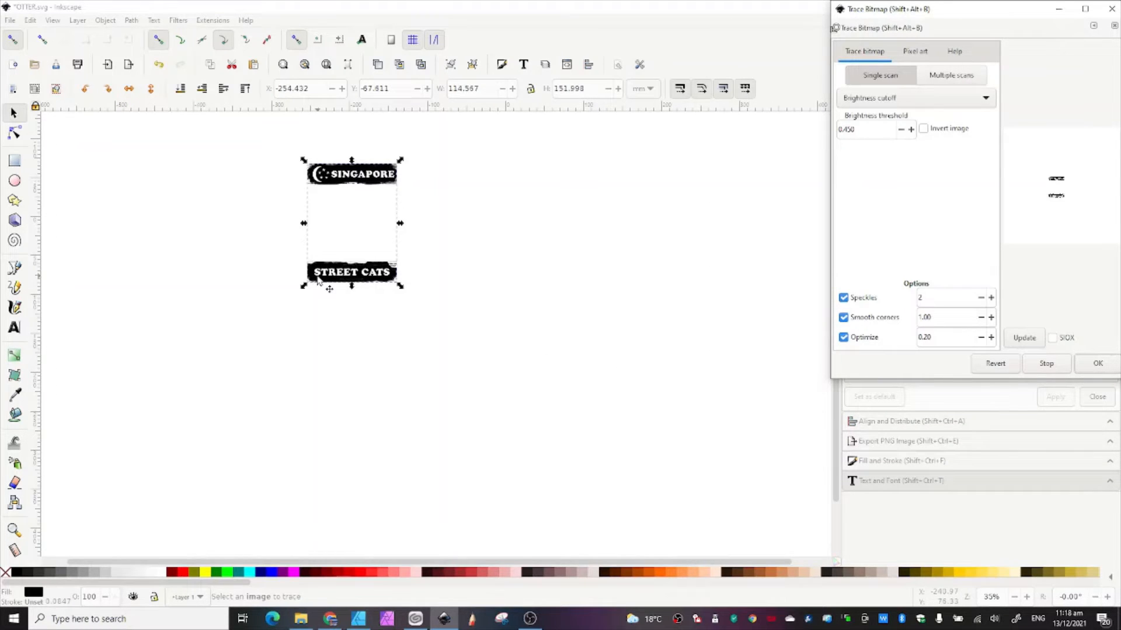
Separate the traced banners from the imported bitmap and delete the bitmap.
left_click_drag(317, 276, 486, 306)
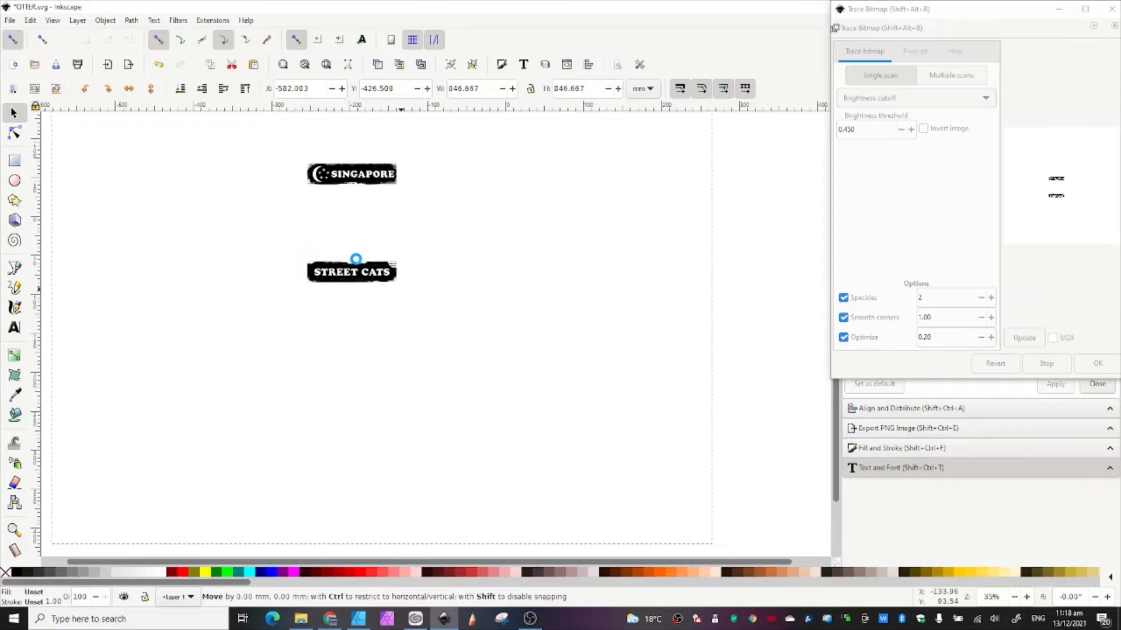
left_click_drag(355, 259, 418, 203)
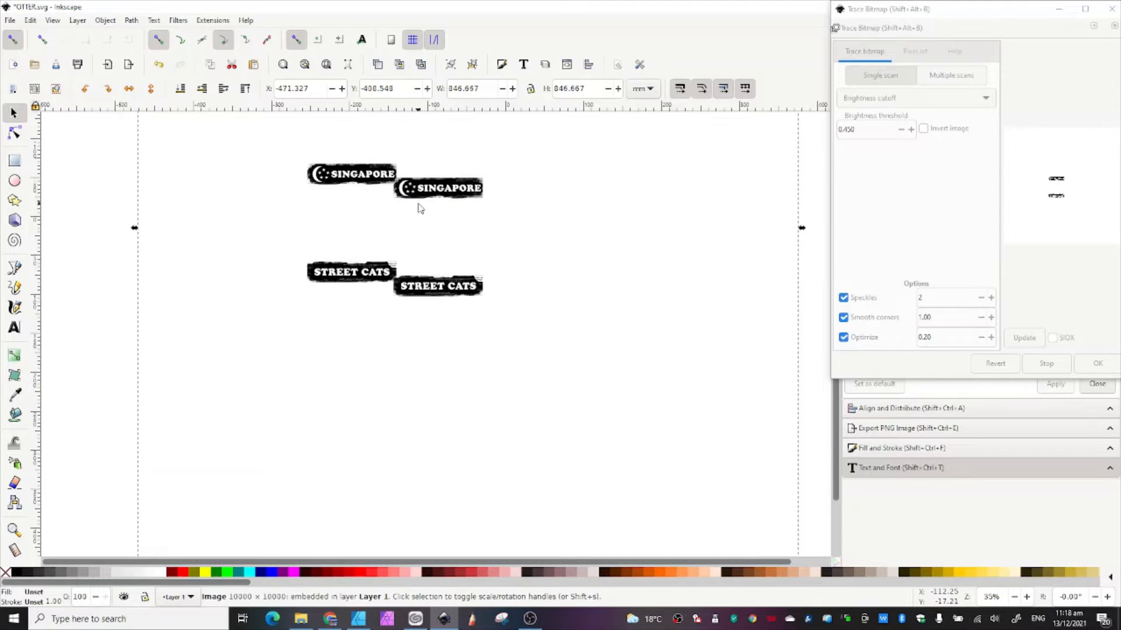
left_click(349, 177)
left_click_drag(349, 178, 237, 177)
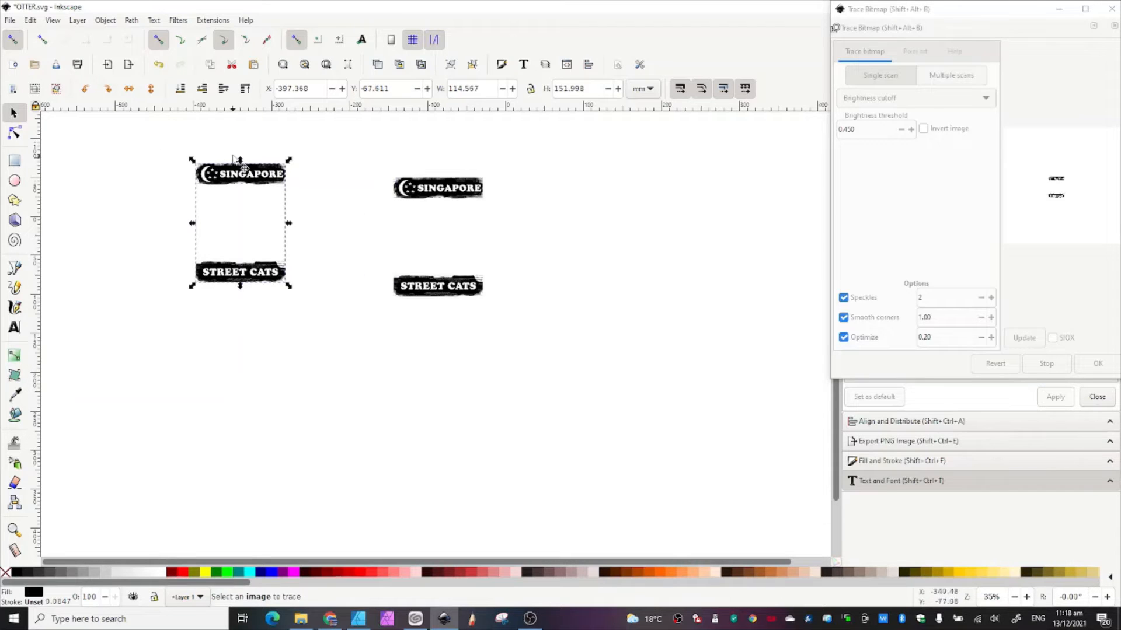
left_click(446, 190)
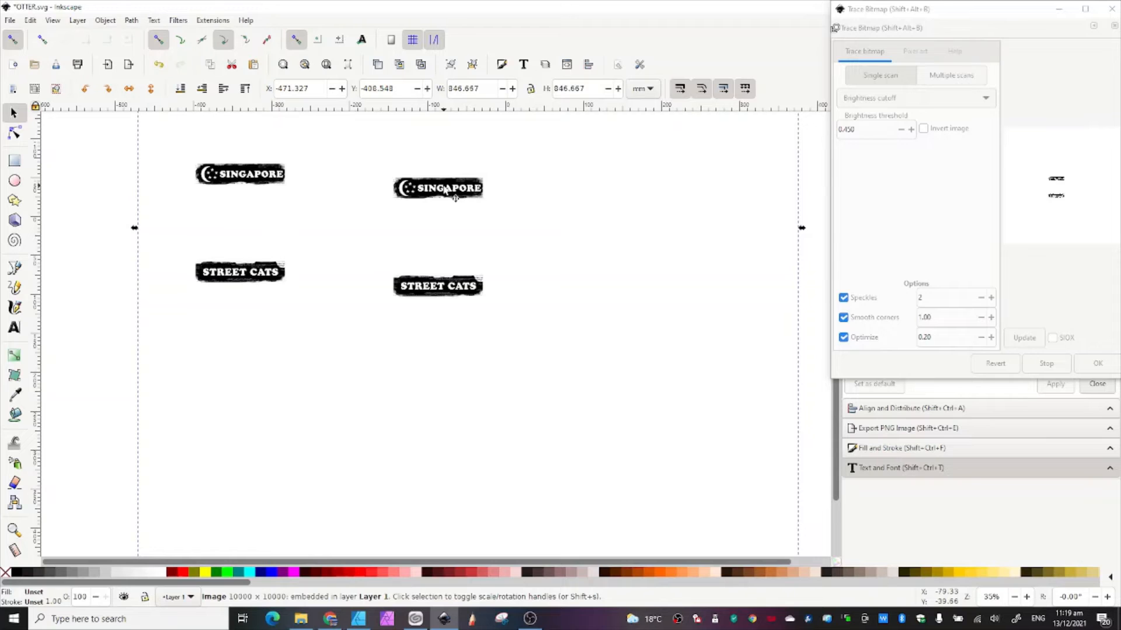
key("Delete")
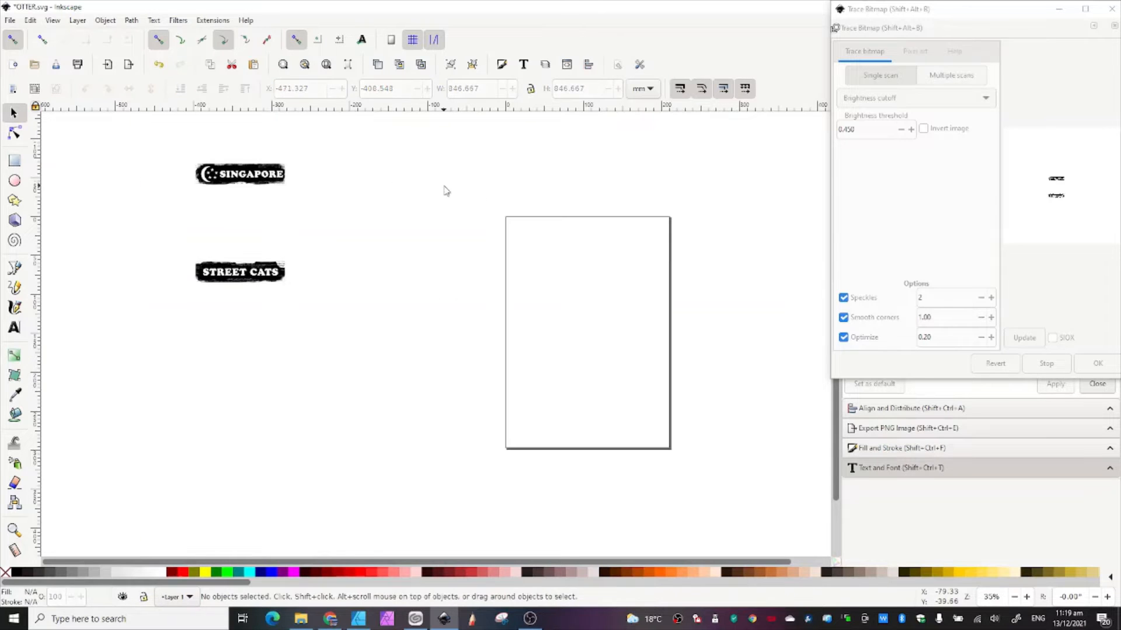
Copy the traced banner path and switch to Affinity Designer.
left_click(256, 185)
left_click(30, 20)
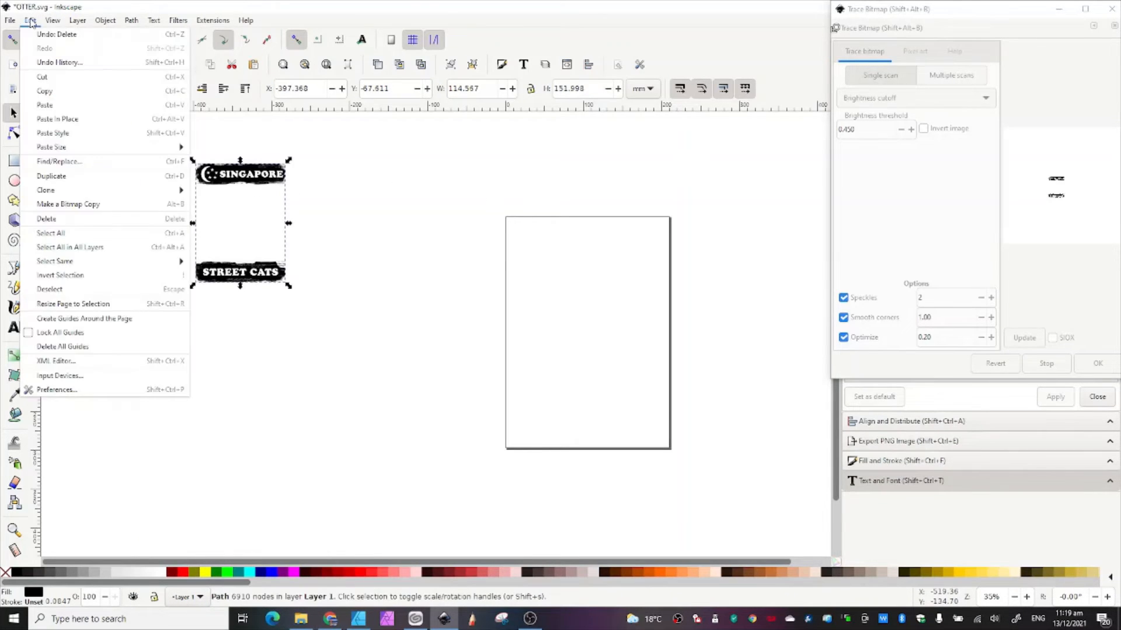
left_click(43, 91)
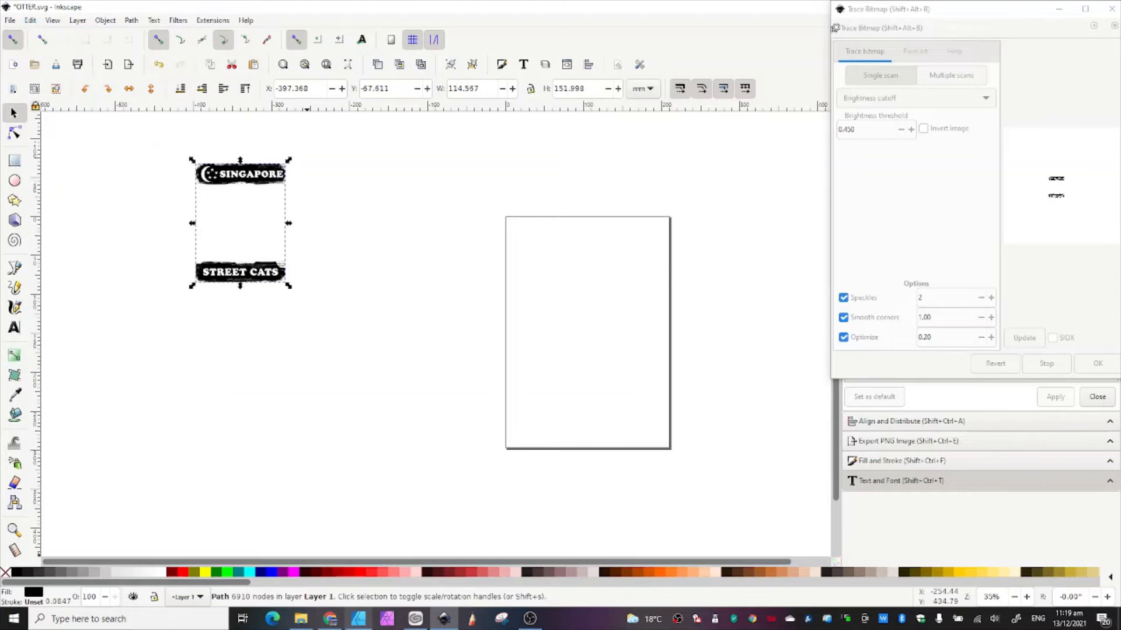
left_click(357, 620)
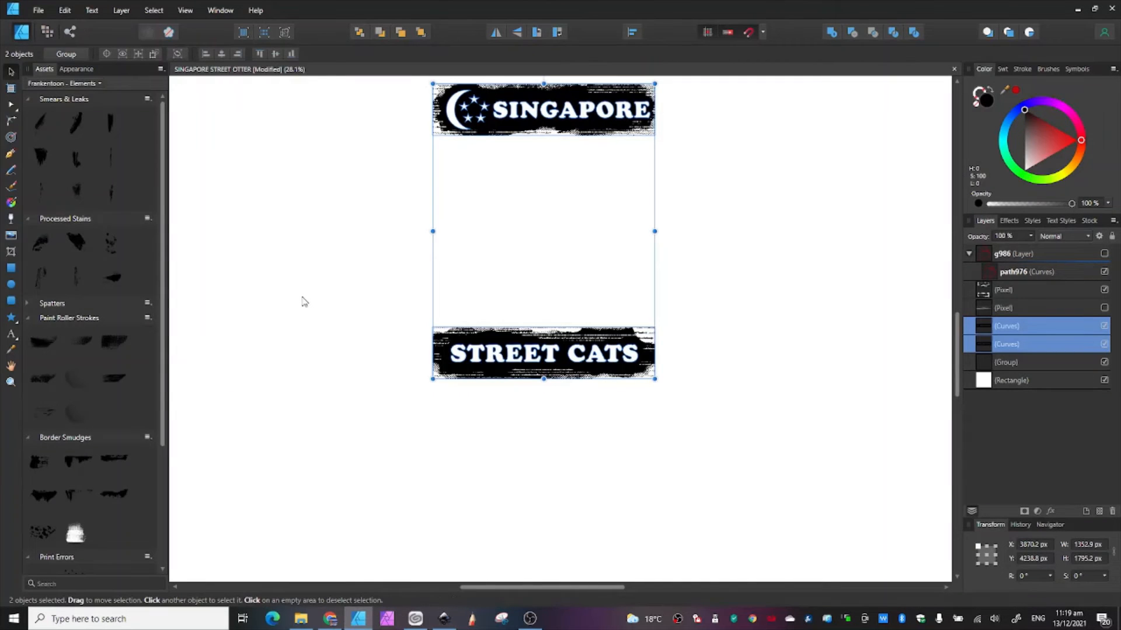
Replace the old banner curves with the copied traced banners and enlarge them to about 5923 x 7859 px on the artboard.
key("Delete")
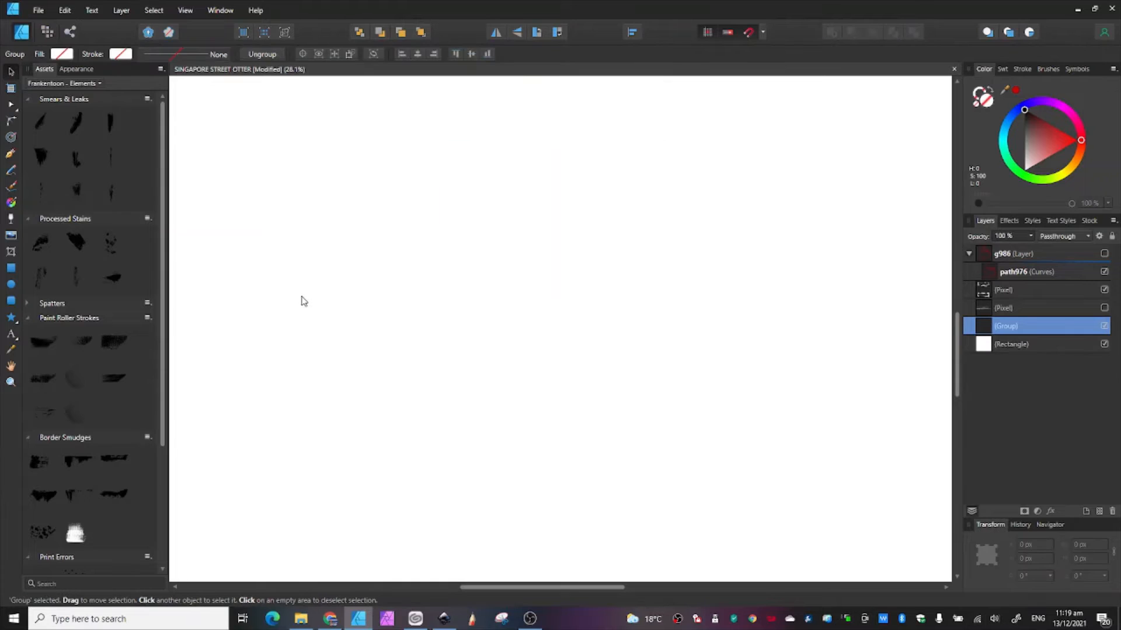
left_click(64, 11)
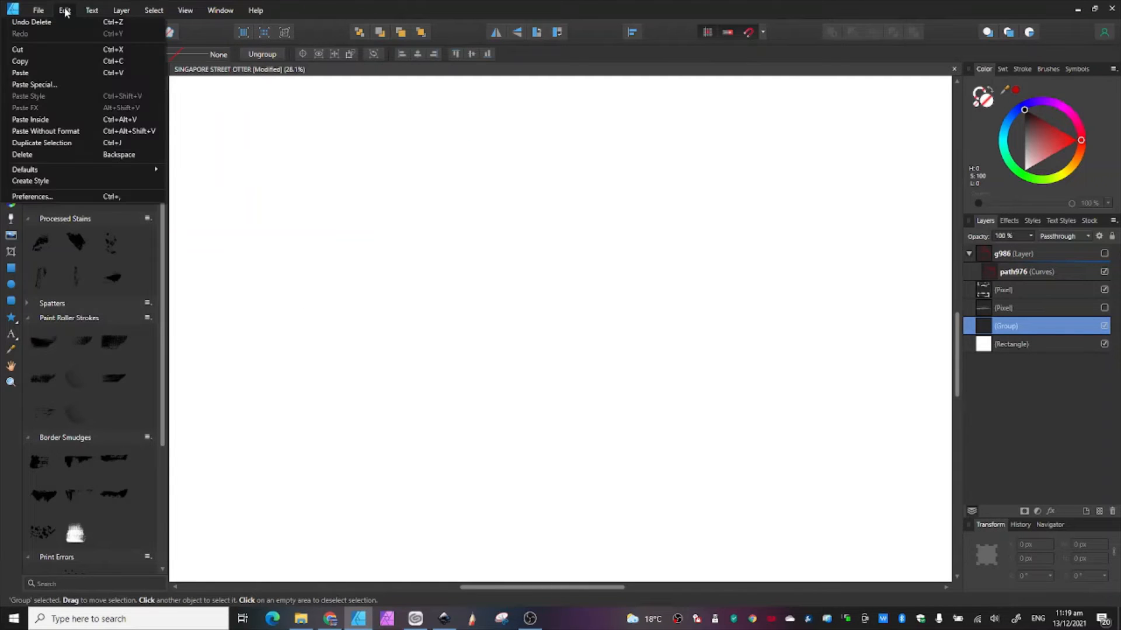
left_click(50, 72)
scroll(533, 290, "down", 5)
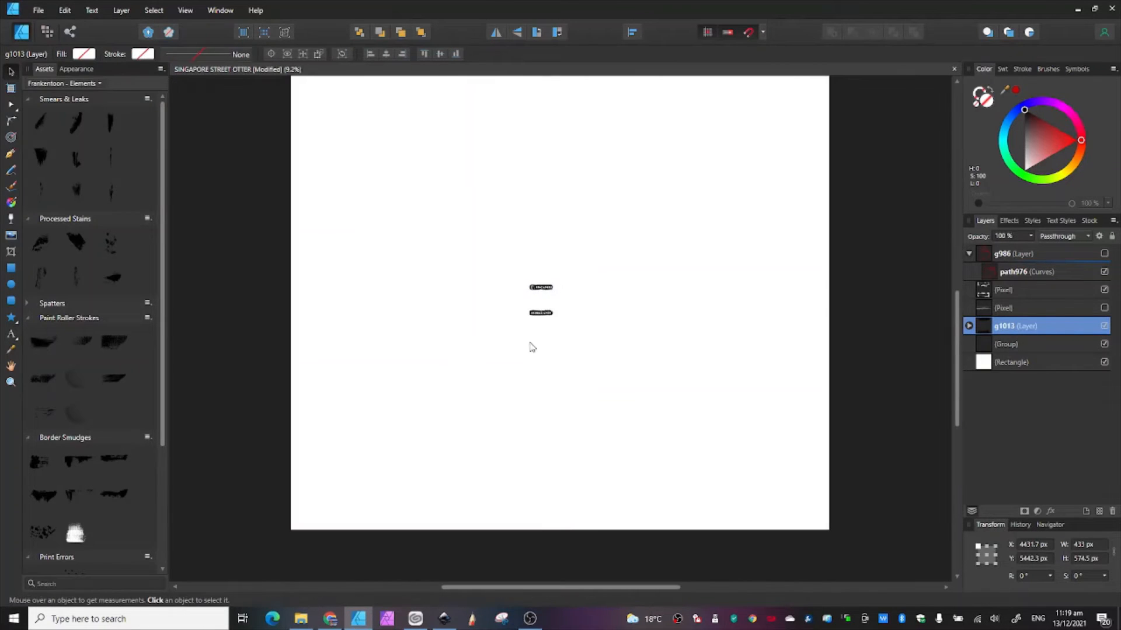
left_click_drag(537, 302, 542, 189)
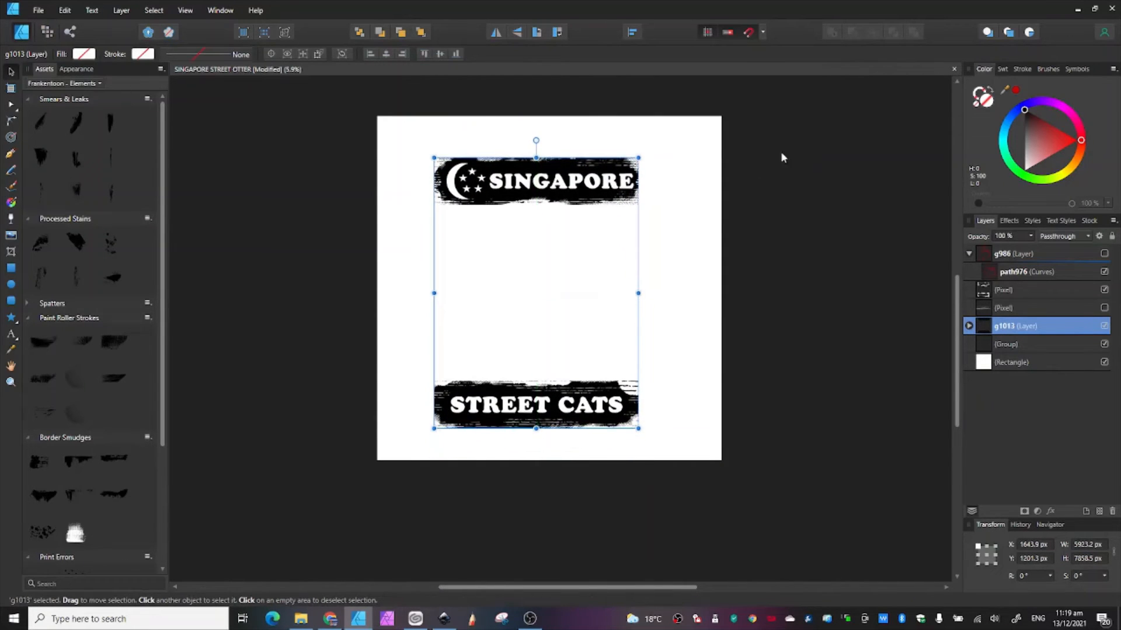
Fill the traced banners with red (H 0, S 69, L 45) and show the otter layer g986.
mouse_move(1061, 151)
left_mouse_down()
mouse_move(1050, 151)
mouse_move(1058, 141)
left_mouse_up()
left_click(1018, 330)
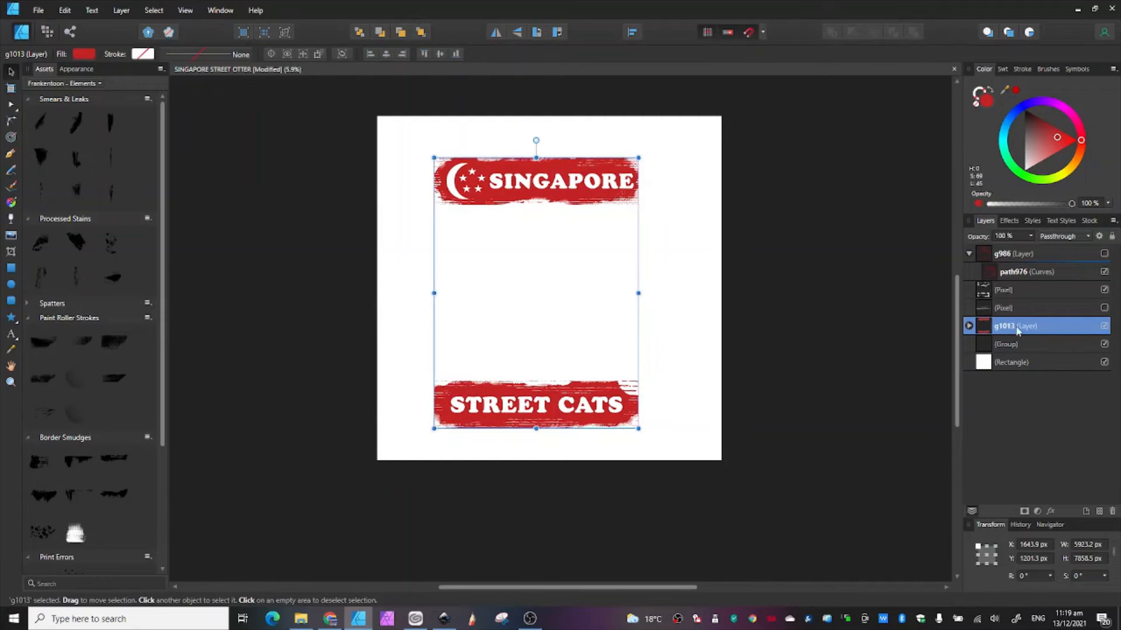
left_click(1103, 254)
scroll(637, 337, "down", 2)
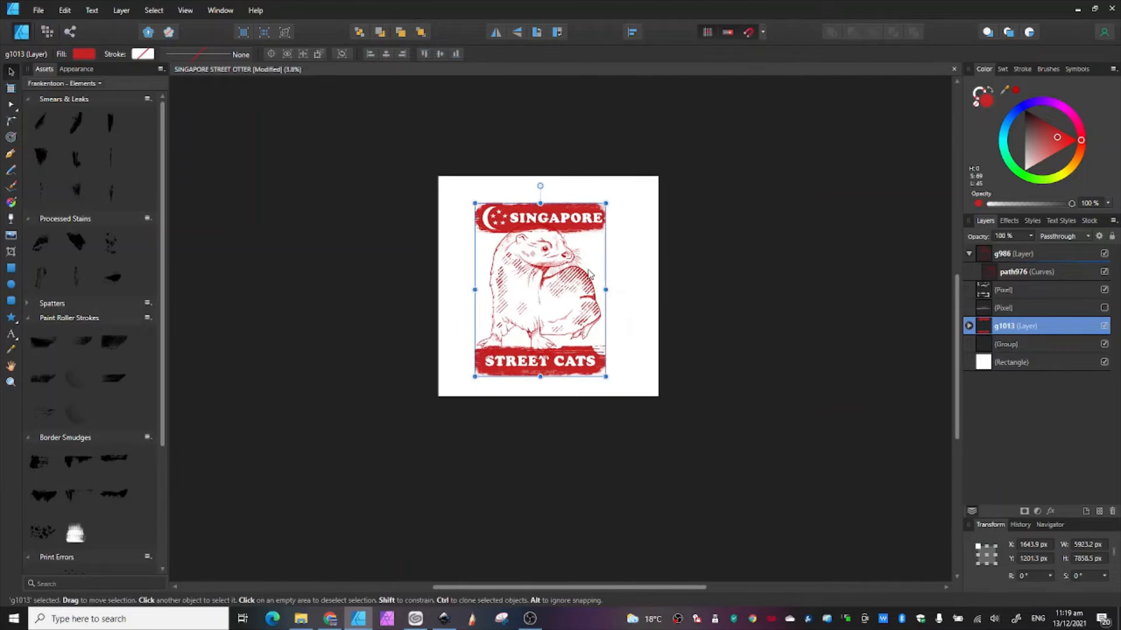
scroll(589, 274, "up", 4)
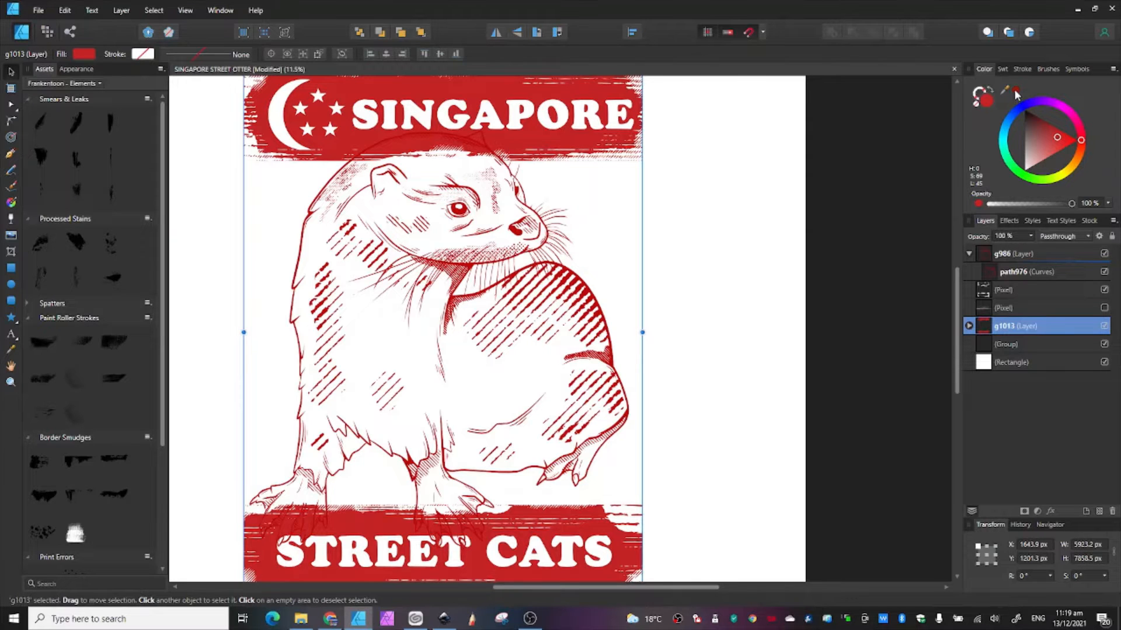
Sample the banner red and fill the otter's line art (path976) with it (H 0, S 69, L 45).
left_click_drag(1016, 93, 571, 124)
left_click_drag(1016, 94, 537, 98)
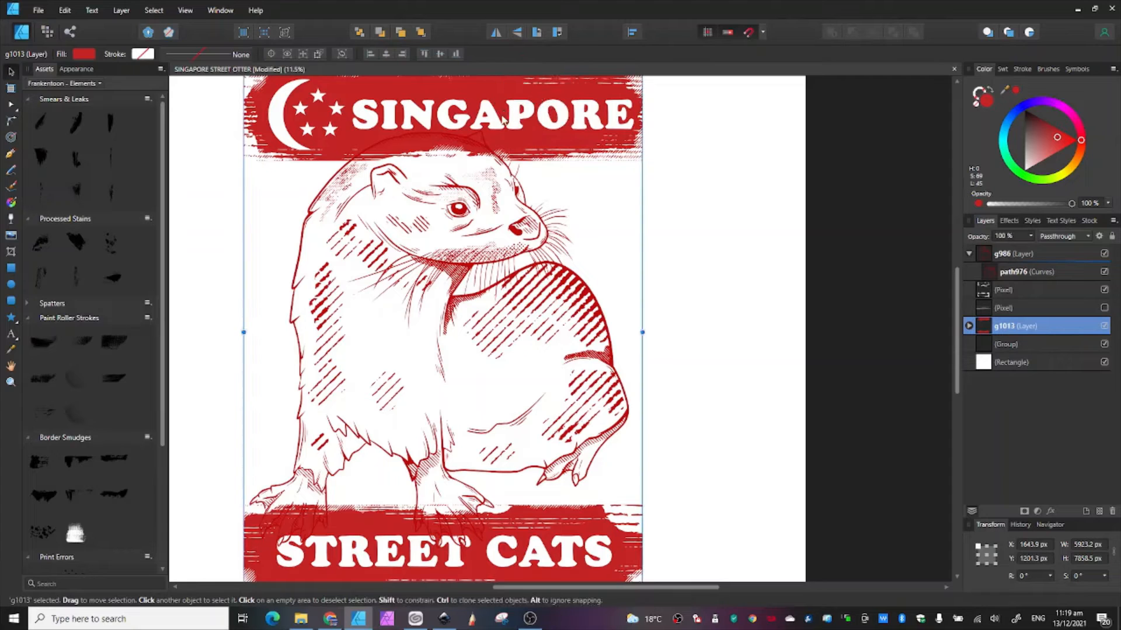
left_click(996, 274)
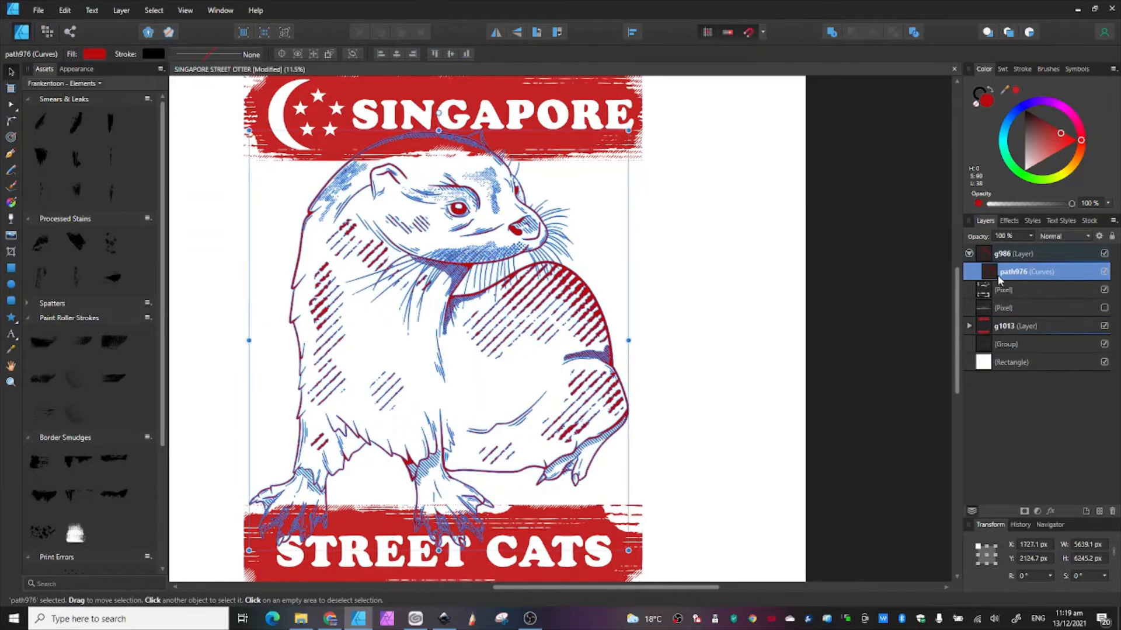
left_click(1015, 91)
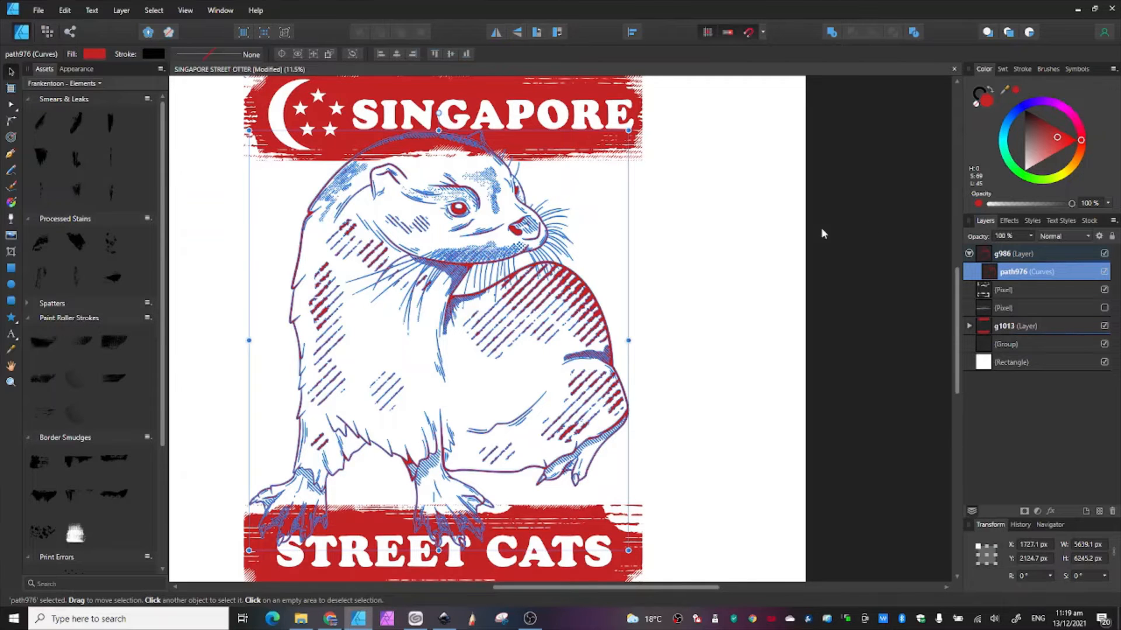
Centre the otter, the two pixel layers and the banners on one another, both horizontally and vertically.
scroll(688, 245, "down", 3)
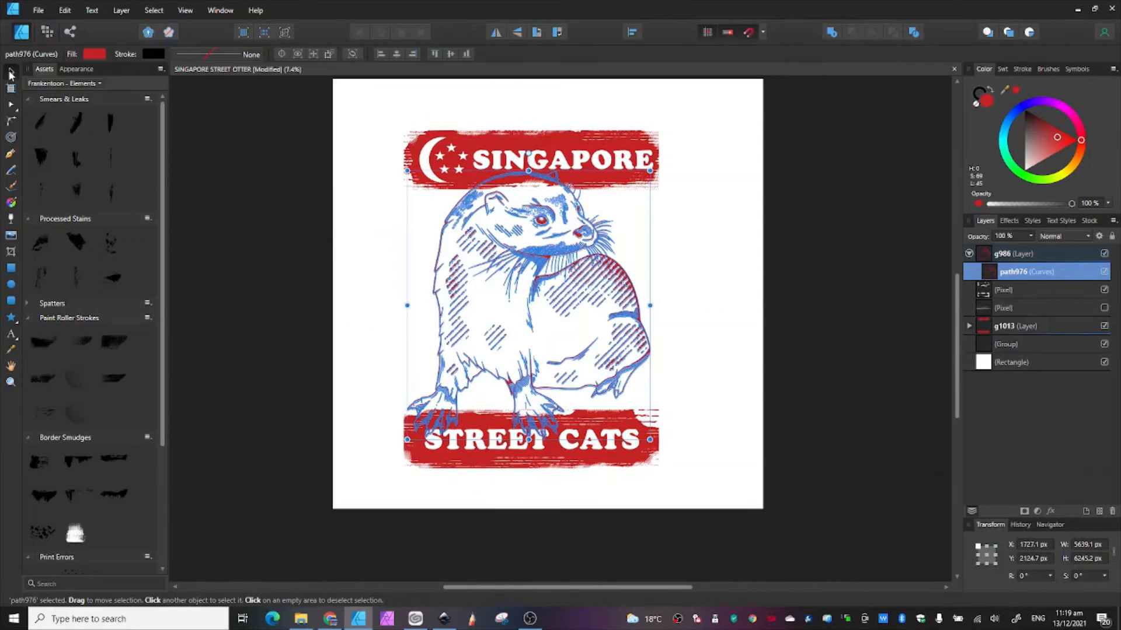
left_click_drag(245, 119, 732, 478)
left_click(540, 156, "shift")
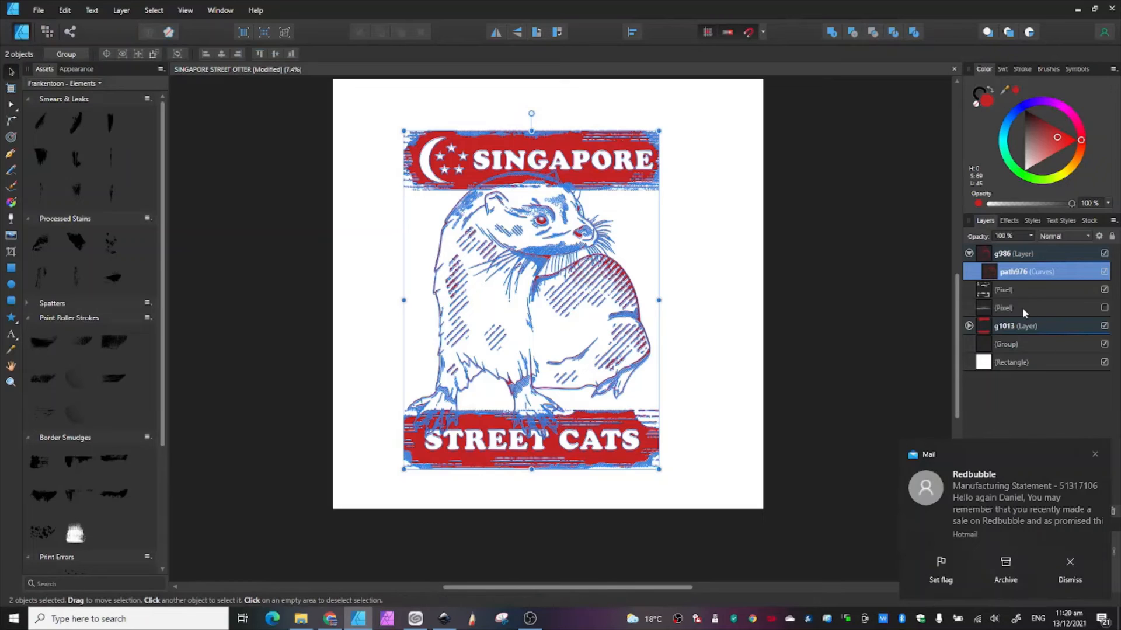
left_click(988, 326, "shift")
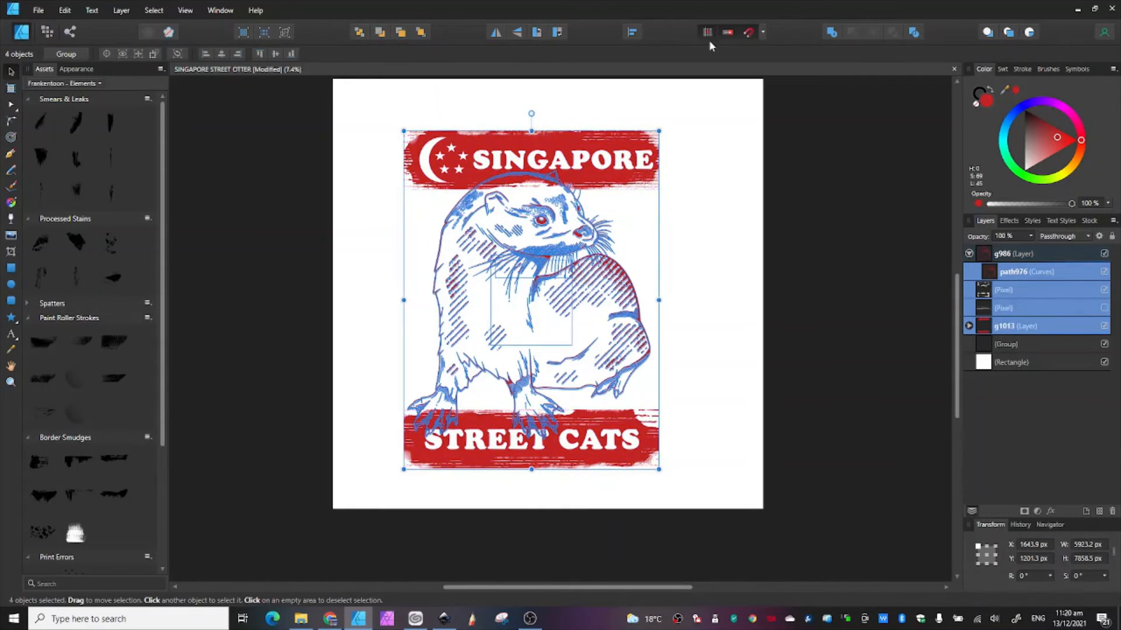
left_click(632, 32)
left_click(656, 71)
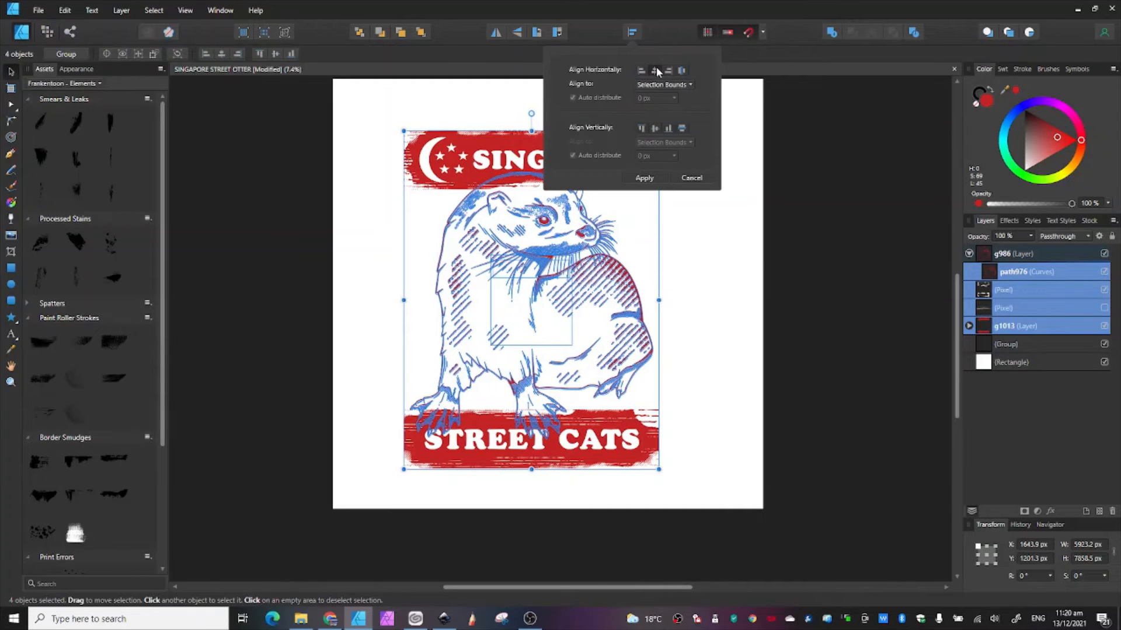
left_click(655, 129)
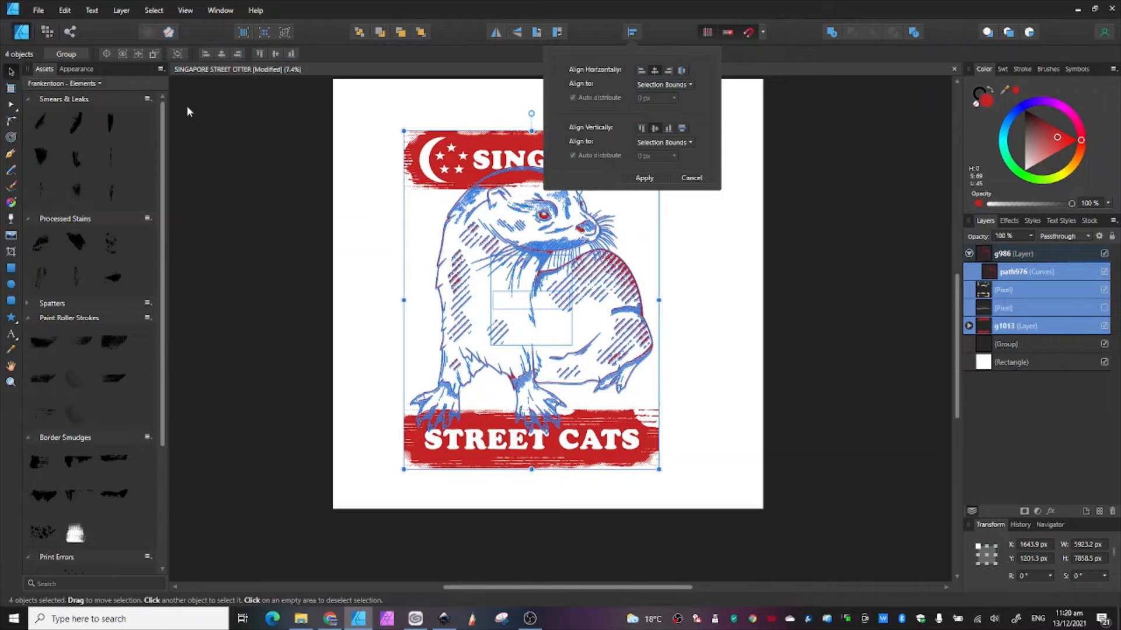
left_click(11, 70)
left_click(243, 192)
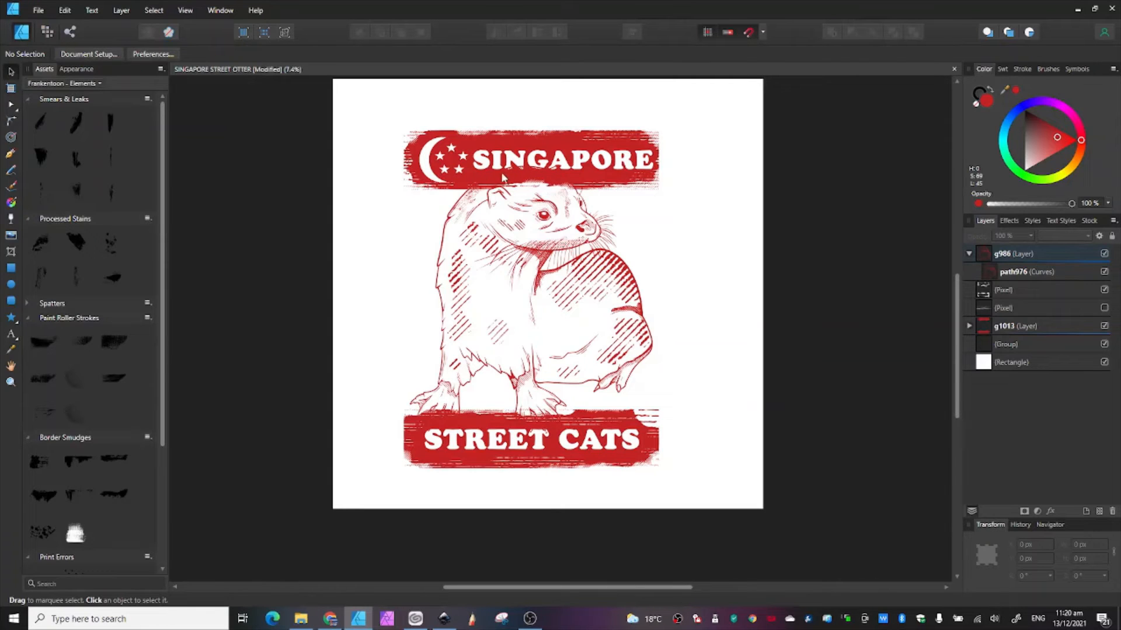
Enlarge the banners proportionally about their centre to about 6372 x 8455 px.
left_click(544, 137)
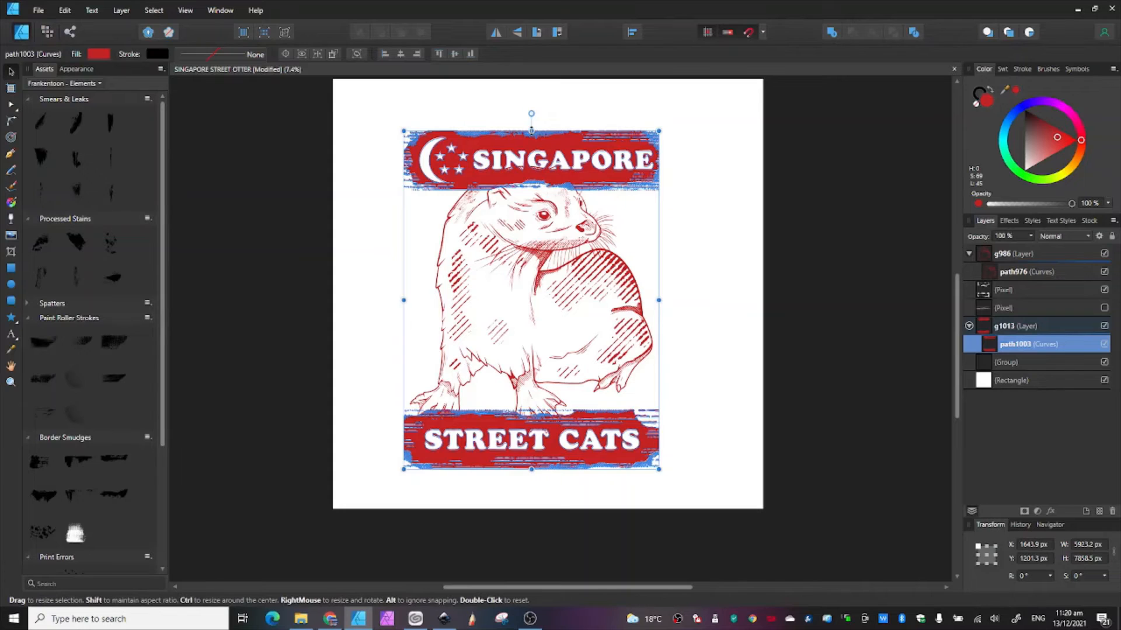
left_click_drag(531, 130, 530, 118)
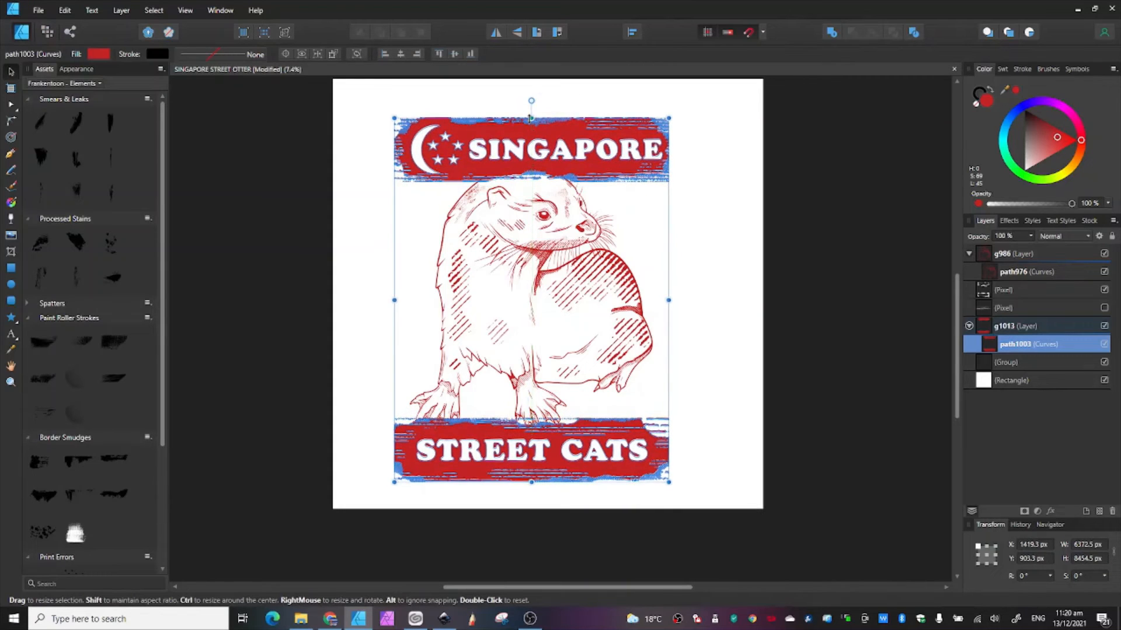
left_click(280, 142)
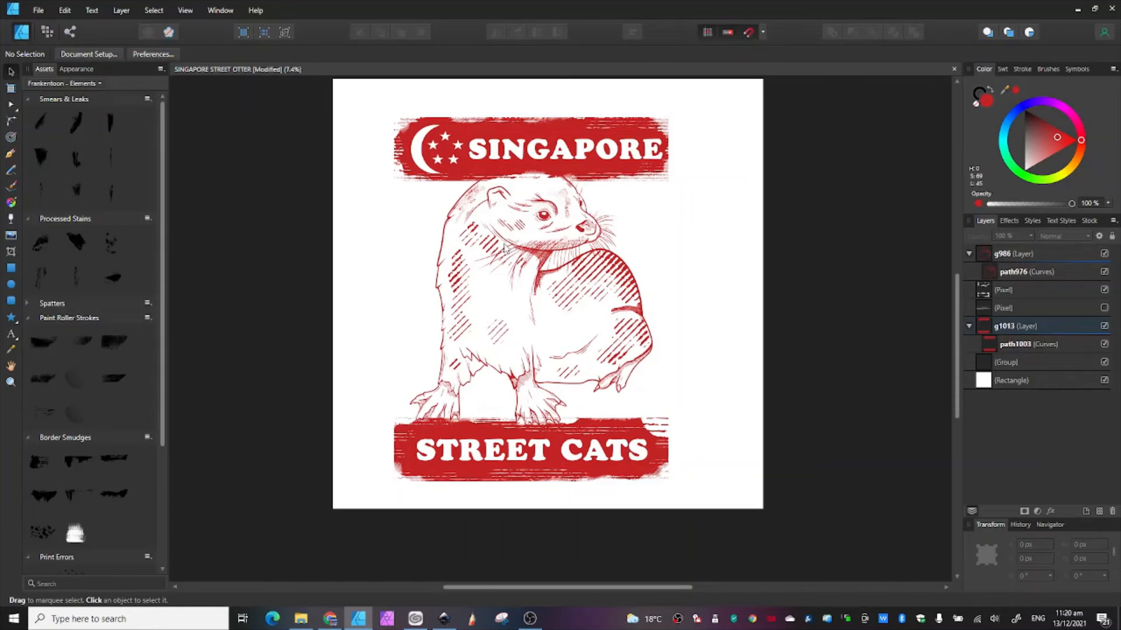
Examine the vector texture along the SINGAPORE banner's edges and where the banner meets the otter's head.
scroll(589, 144, "up", 10)
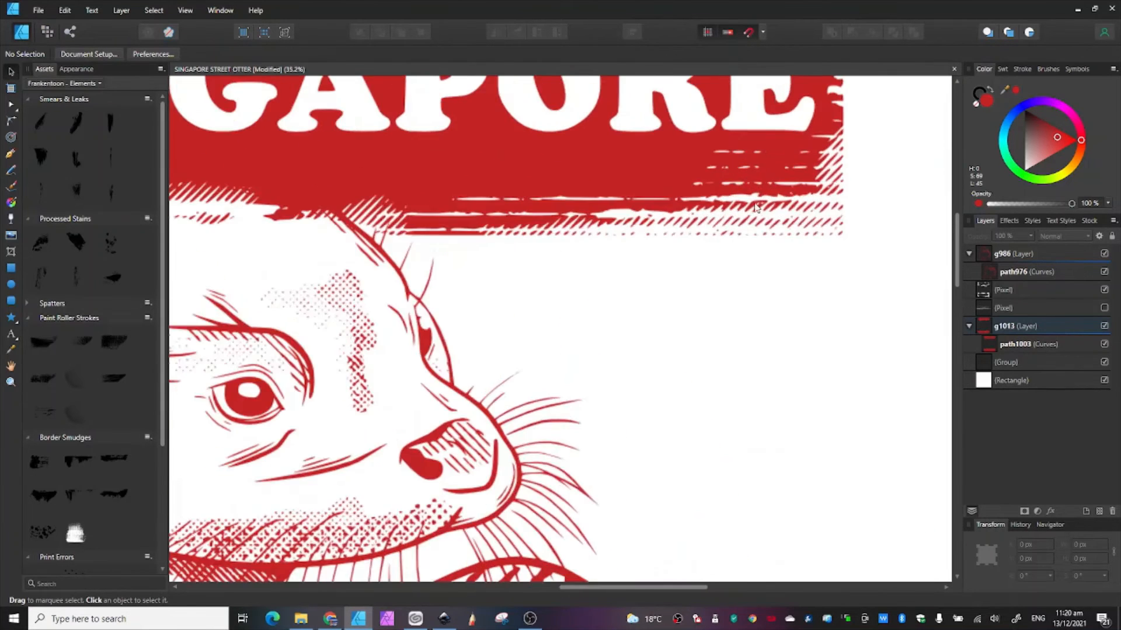
scroll(713, 200, "up", 3)
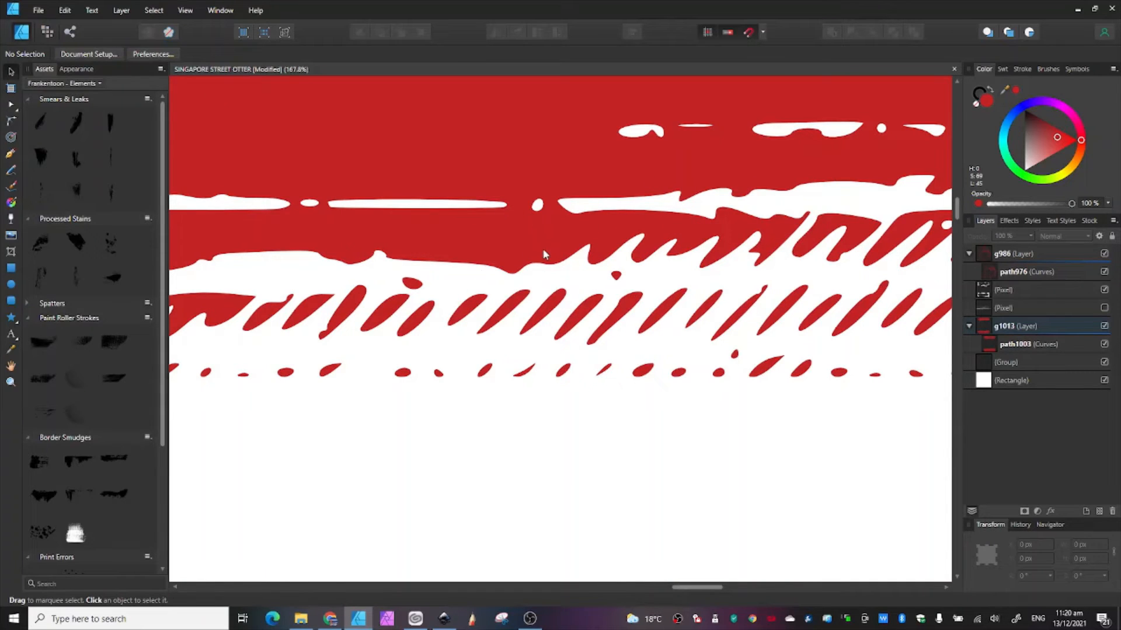
scroll(862, 206, "down", 8)
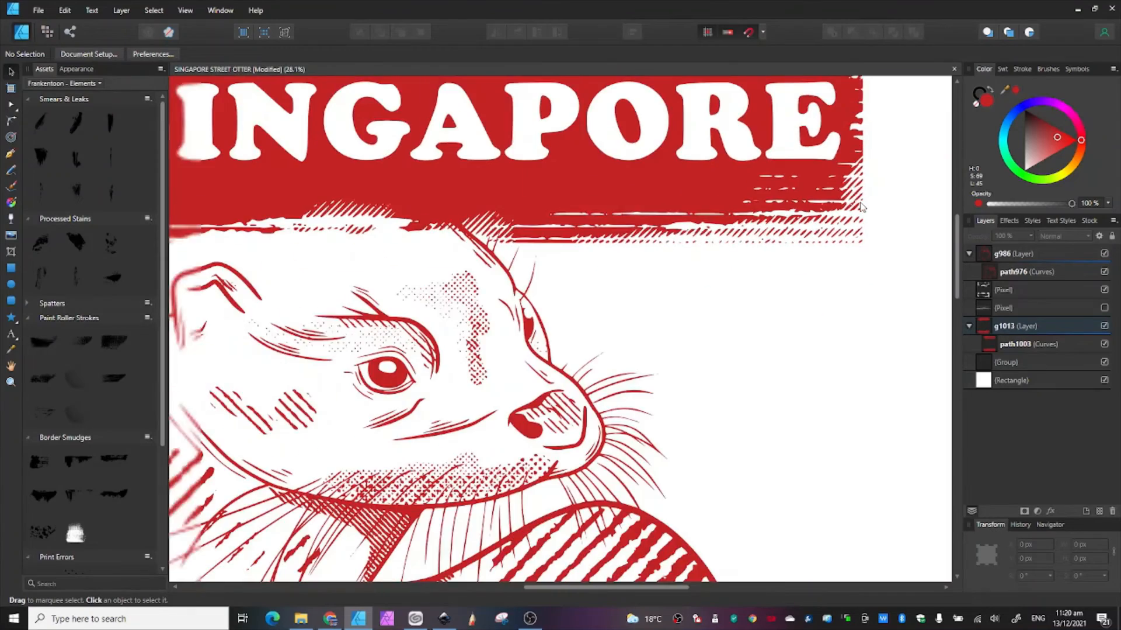
scroll(840, 128, "down", 4)
scroll(671, 84, "up", 5)
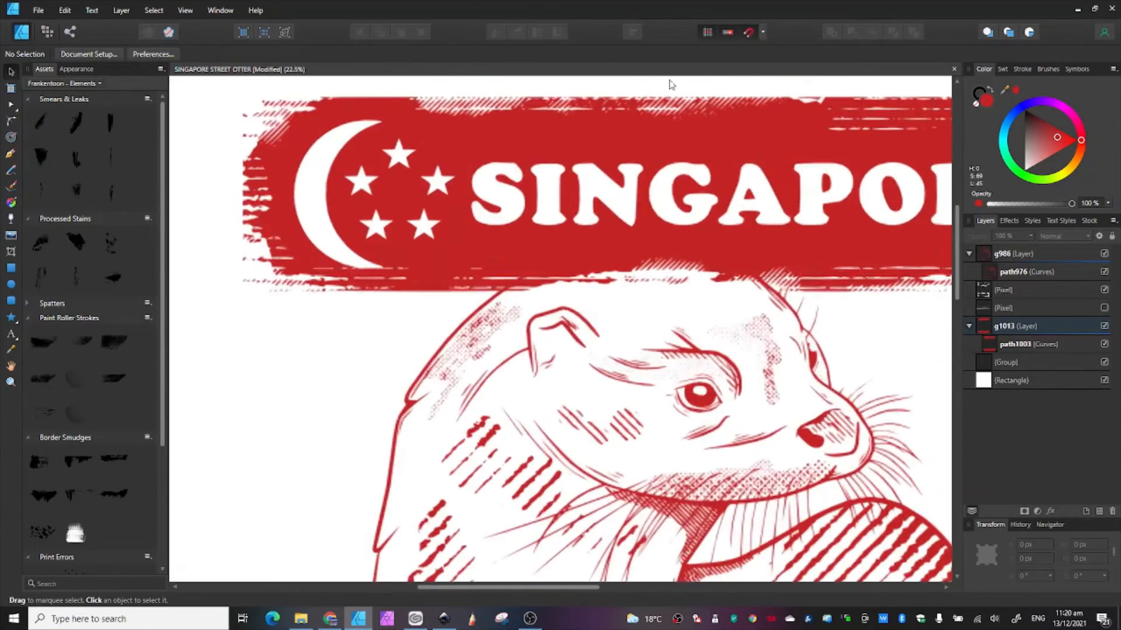
scroll(671, 85, "up", 6)
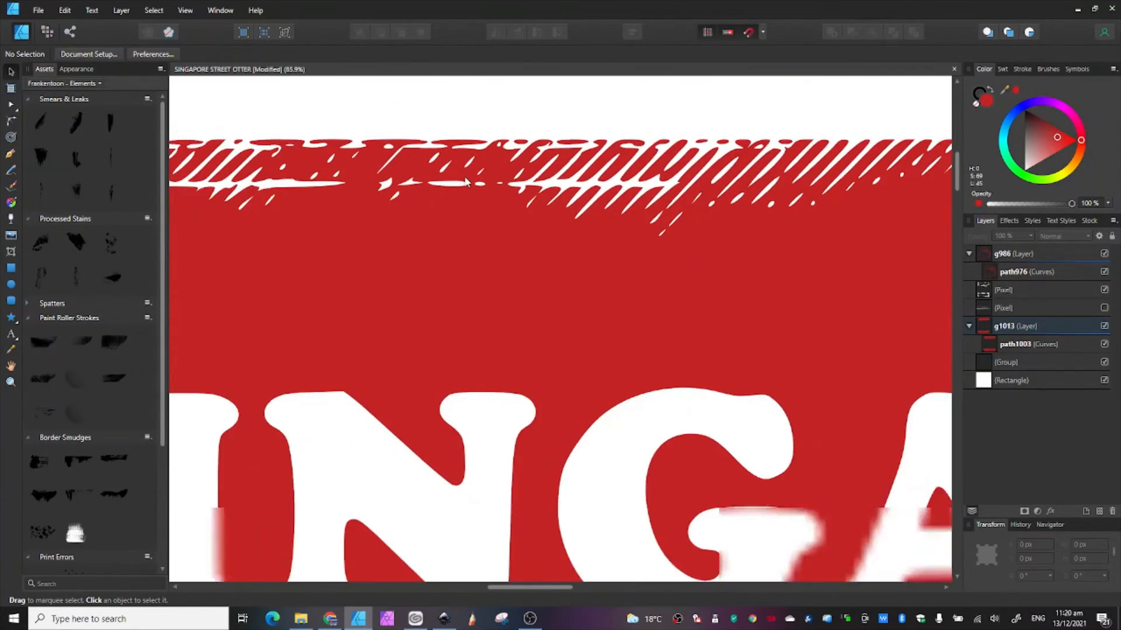
scroll(465, 182, "down", 6)
scroll(305, 260, "up", 4)
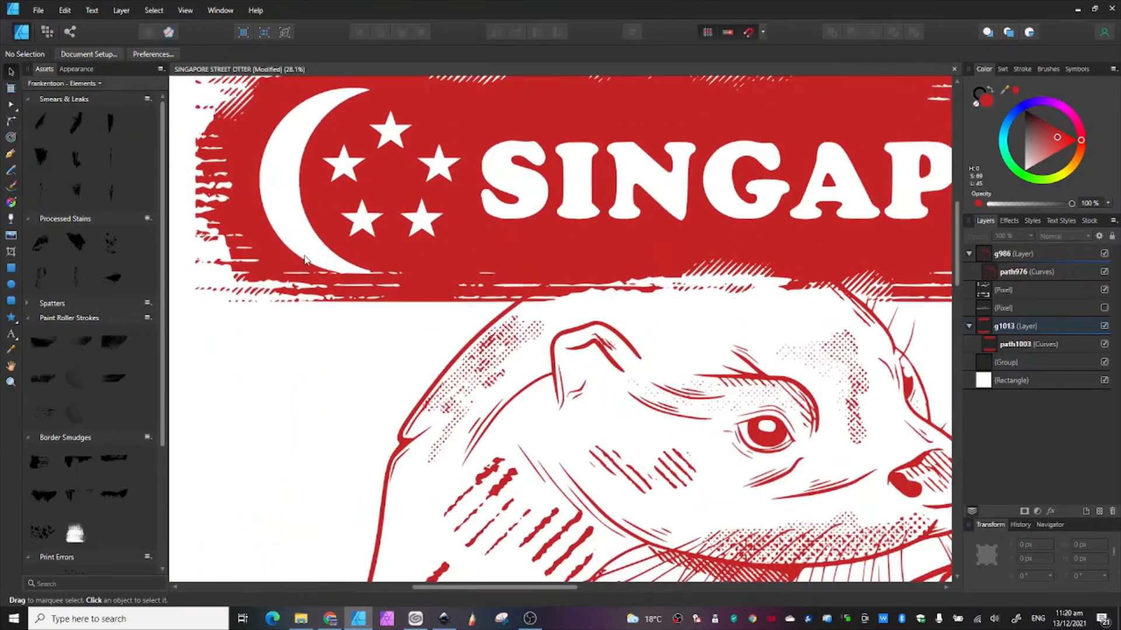
scroll(204, 234, "up", 3)
scroll(225, 229, "down", 4)
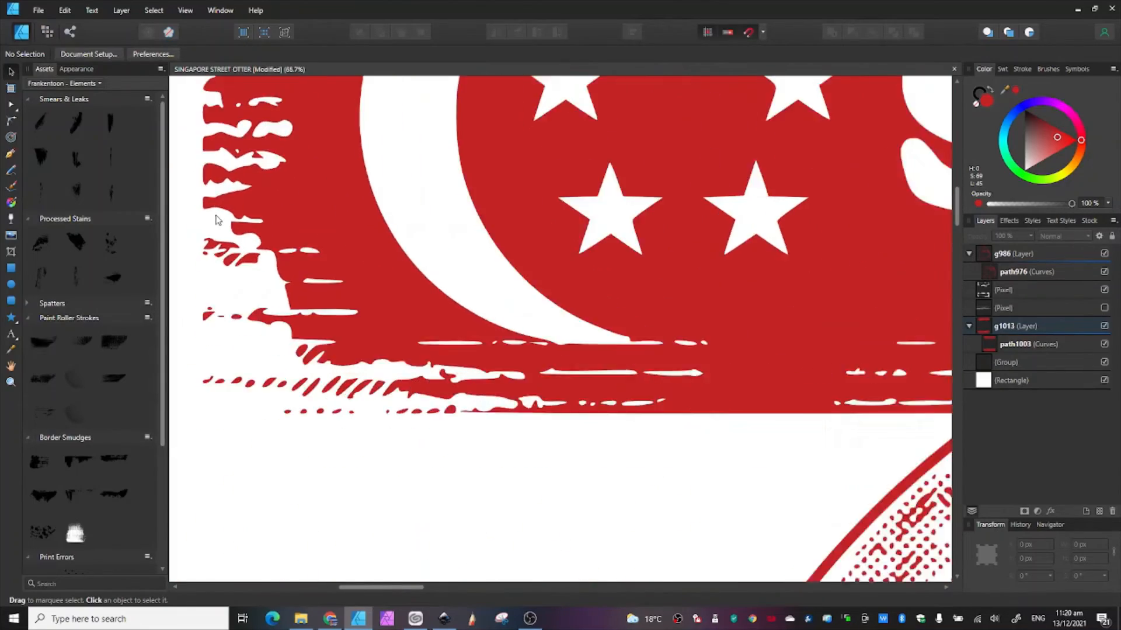
scroll(216, 220, "down", 2)
scroll(467, 150, "up", 4)
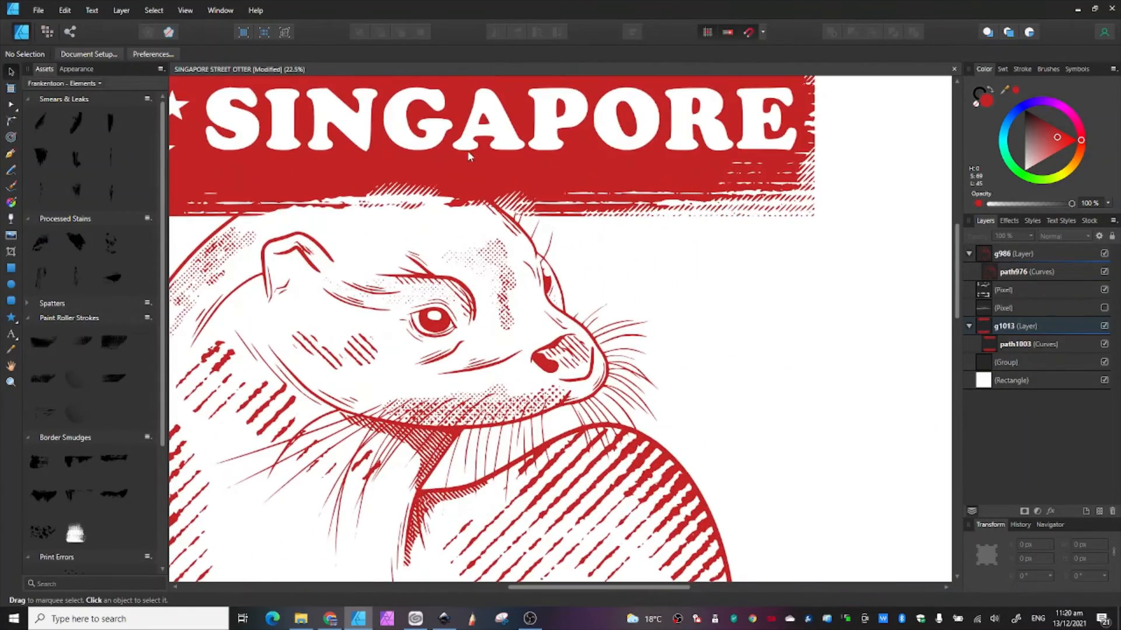
Recolour the otter's line art yellow (H 53, S 69, L 45) and ready the Pencil tool at the top of its head.
left_click(1021, 271)
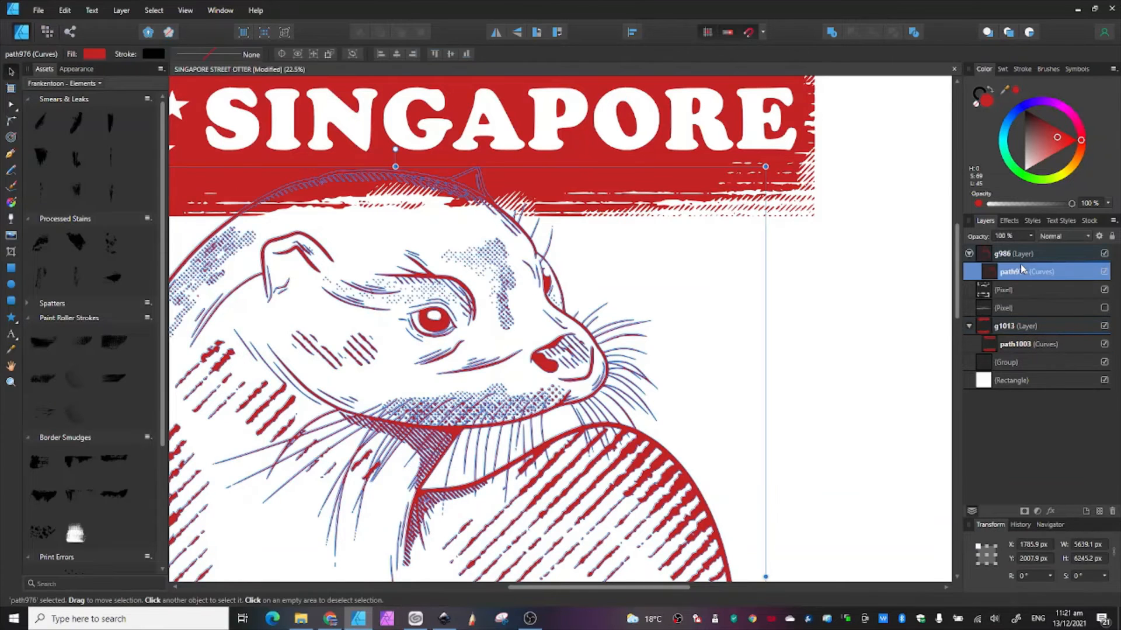
left_click(1063, 177)
scroll(603, 225, "down", 5)
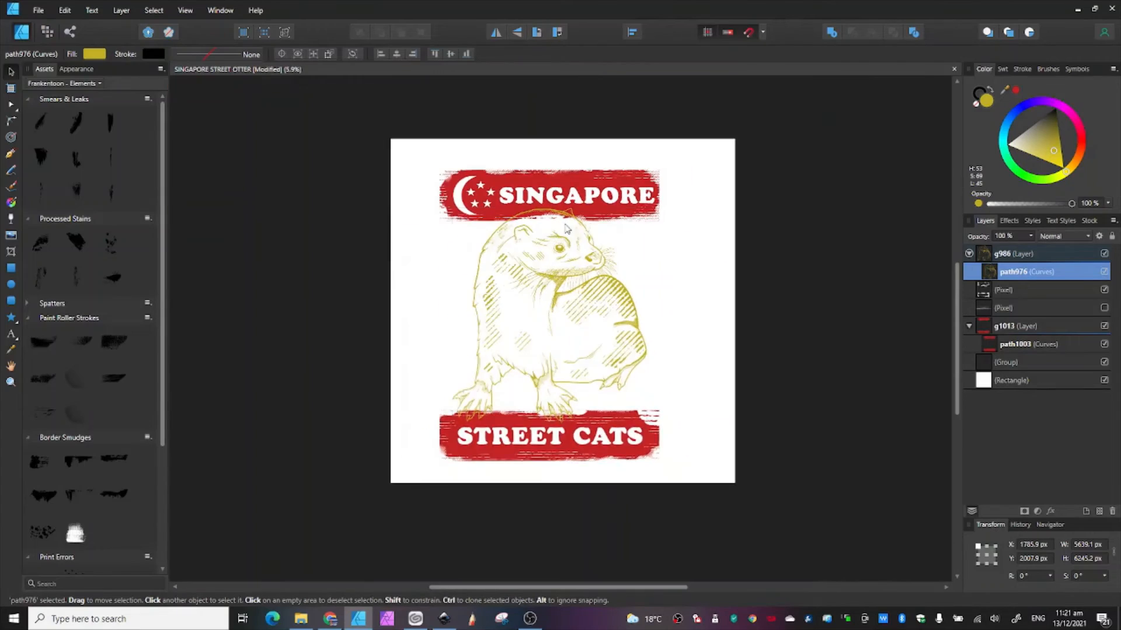
scroll(566, 229, "up", 7)
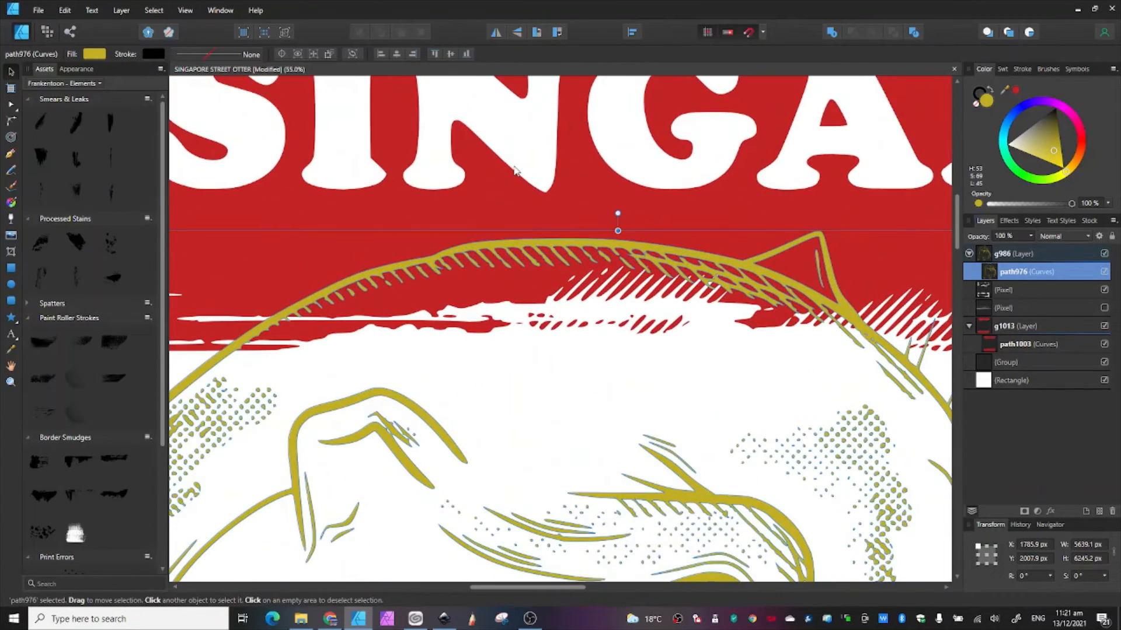
left_click(11, 171)
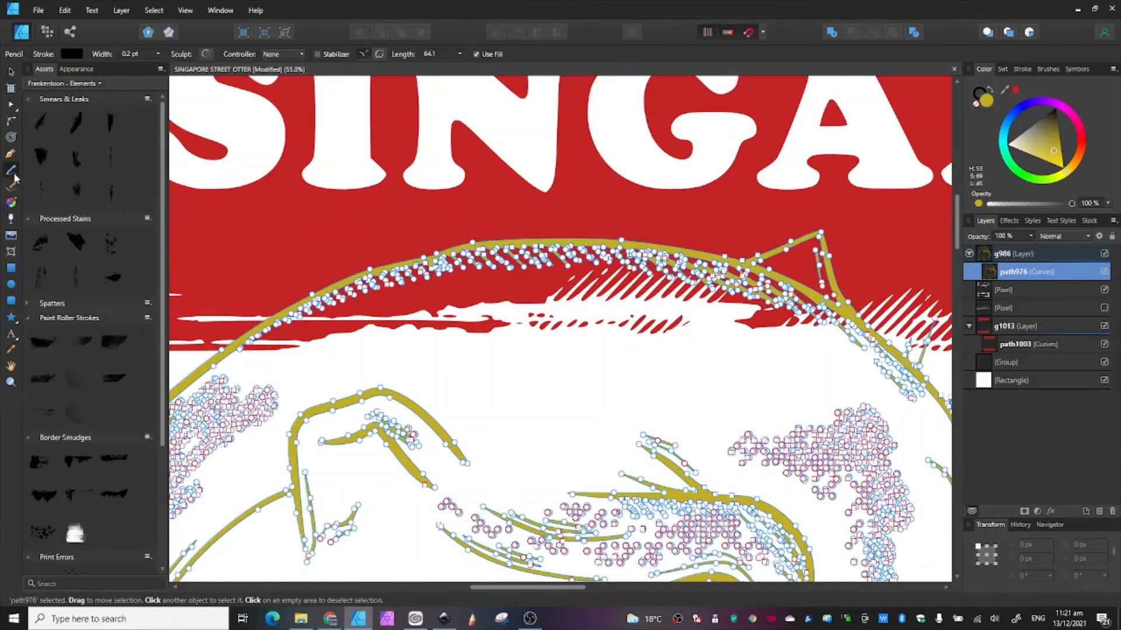
left_click_drag(218, 358, 262, 324)
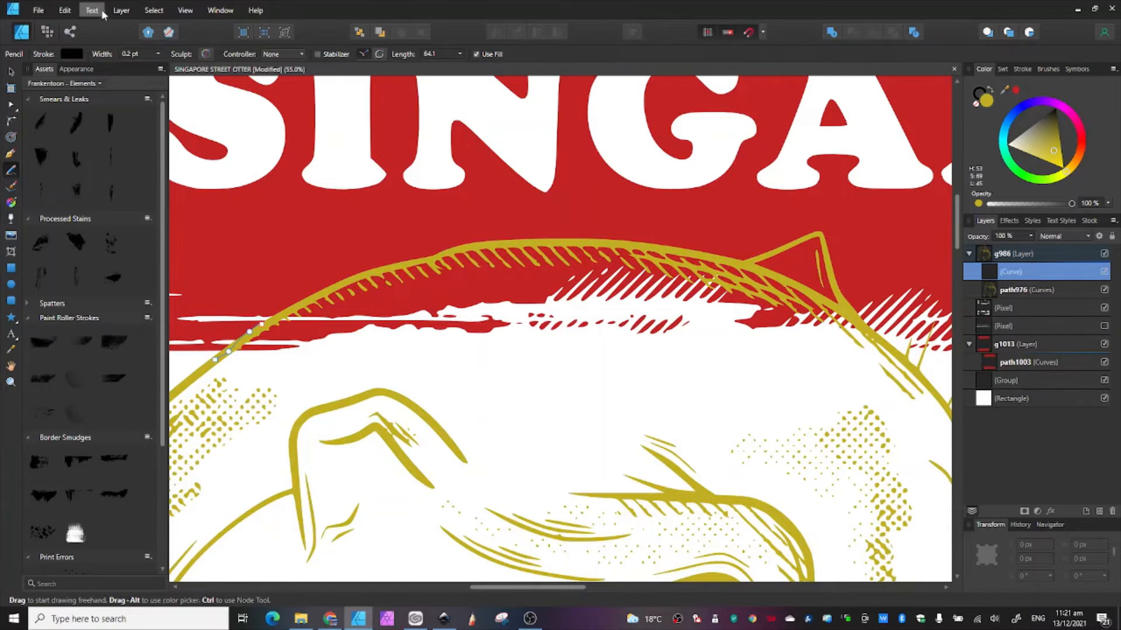
left_click(64, 10)
left_click(35, 26)
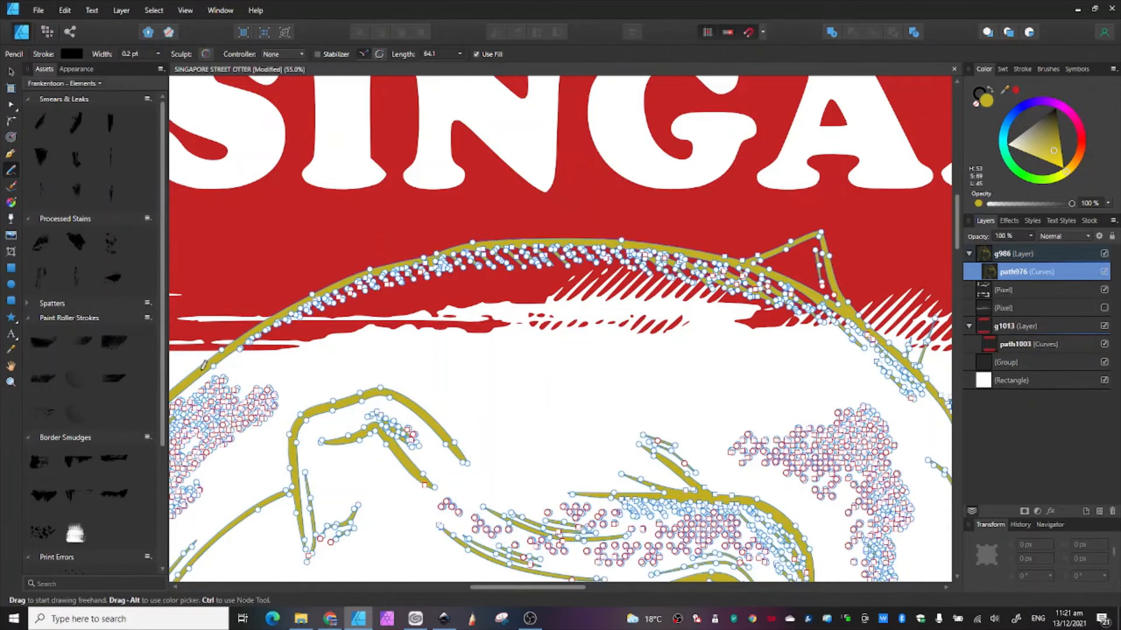
Draw a filled freehand shape along the top outline of the otter's head and fill it with beige-grey (H 57, S 16, L 58).
left_click_drag(204, 365, 215, 353)
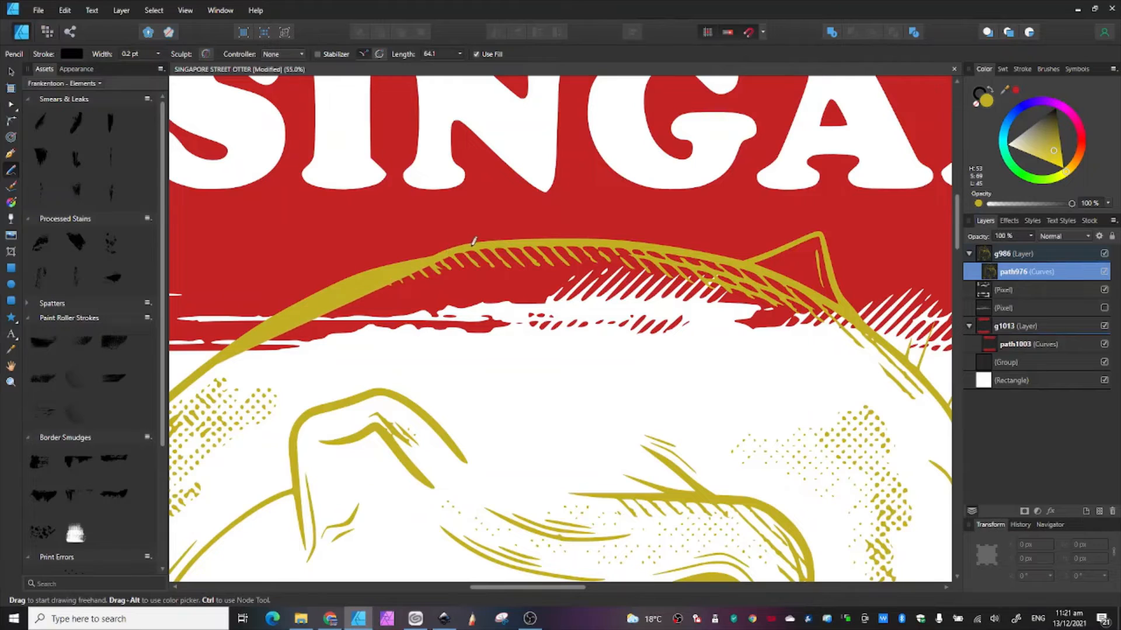
mouse_move(473, 241)
left_mouse_down()
mouse_move(610, 235)
mouse_move(740, 256)
mouse_move(861, 313)
mouse_move(894, 351)
mouse_move(900, 392)
left_mouse_up()
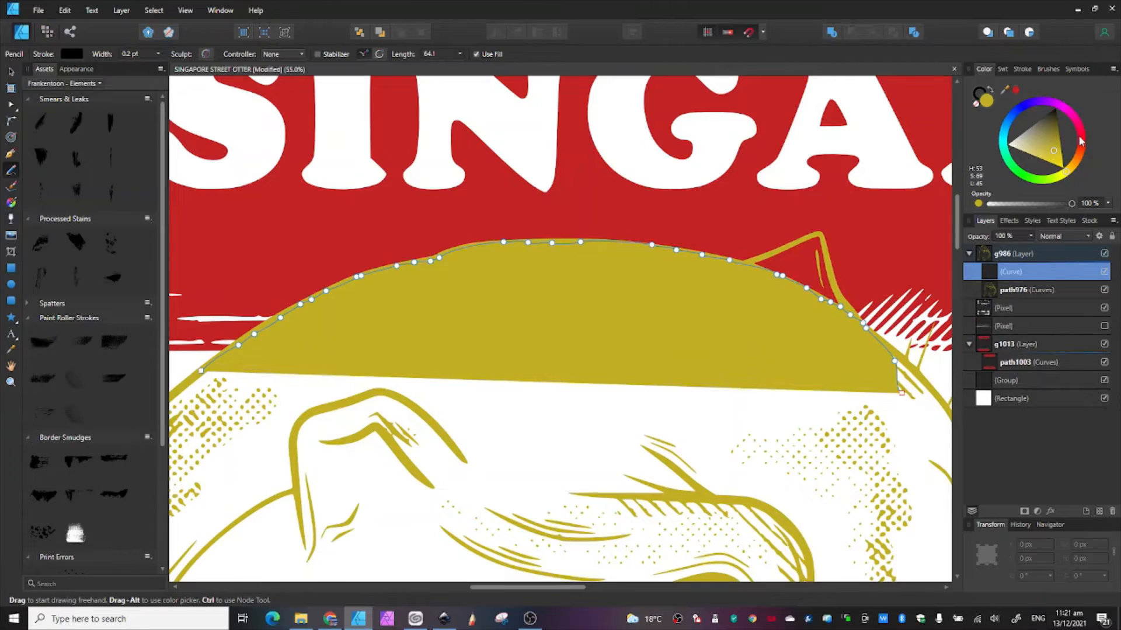
left_click(1080, 138)
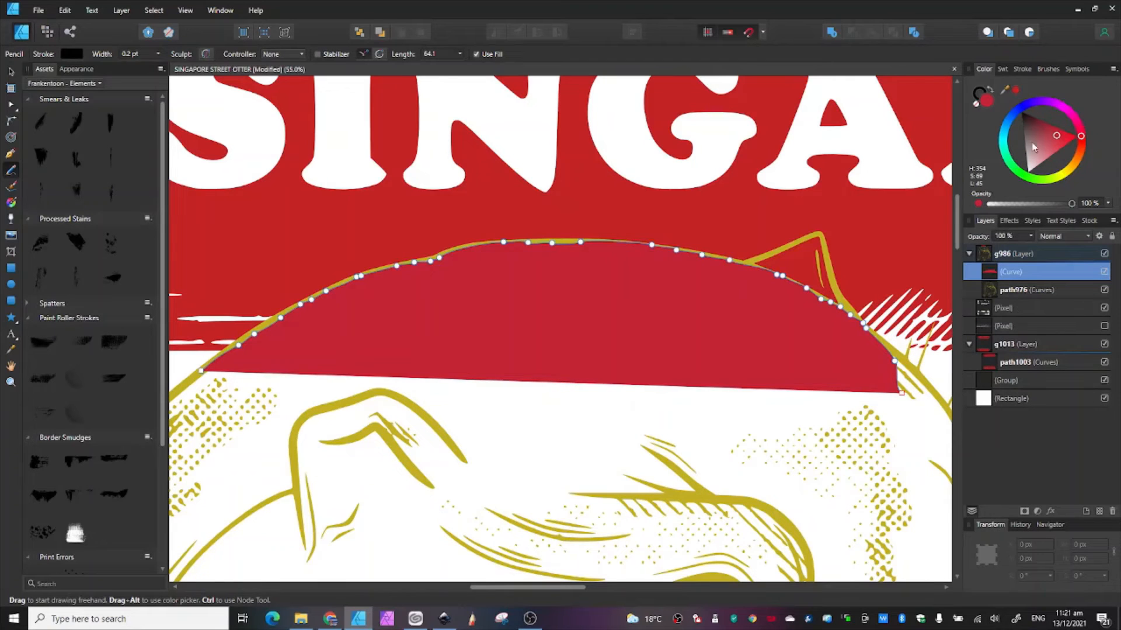
left_click(1033, 147)
left_click(1068, 179)
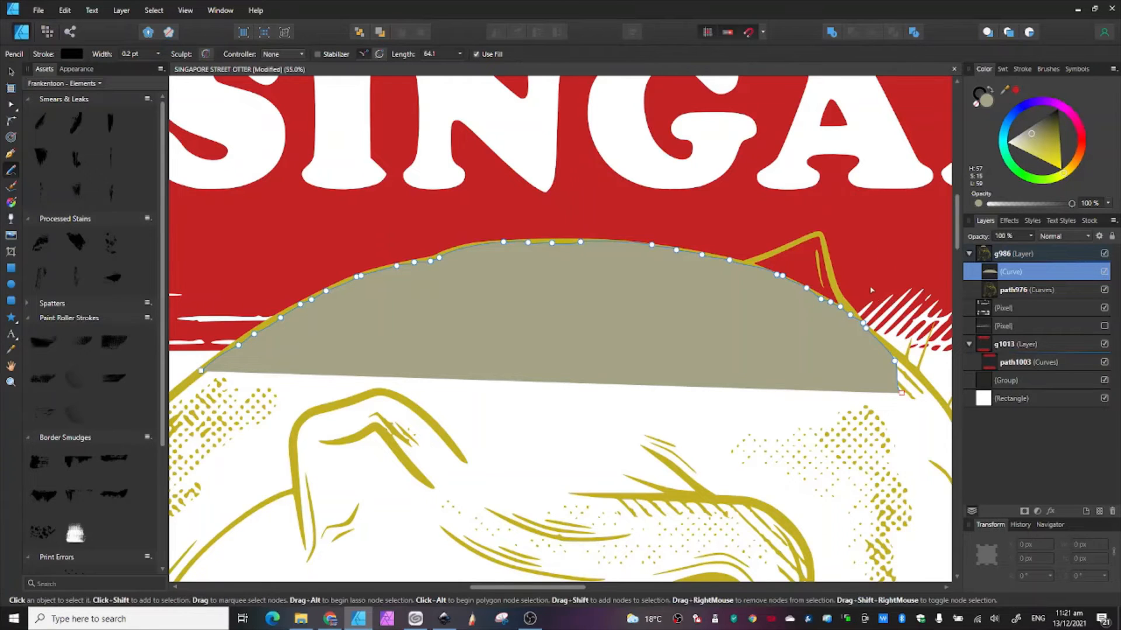
Draw a second filled freehand shape inside the outline of the otter's far ear, overlapping the head shape, in the same beige-grey.
scroll(868, 272, "up", 5)
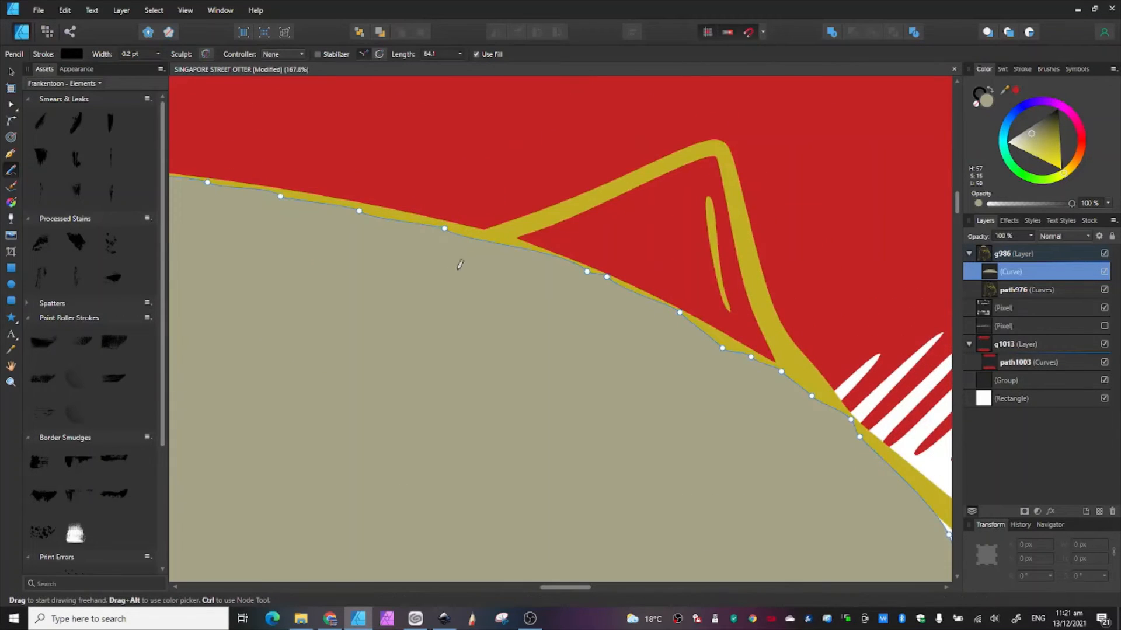
left_click_drag(471, 253, 473, 252)
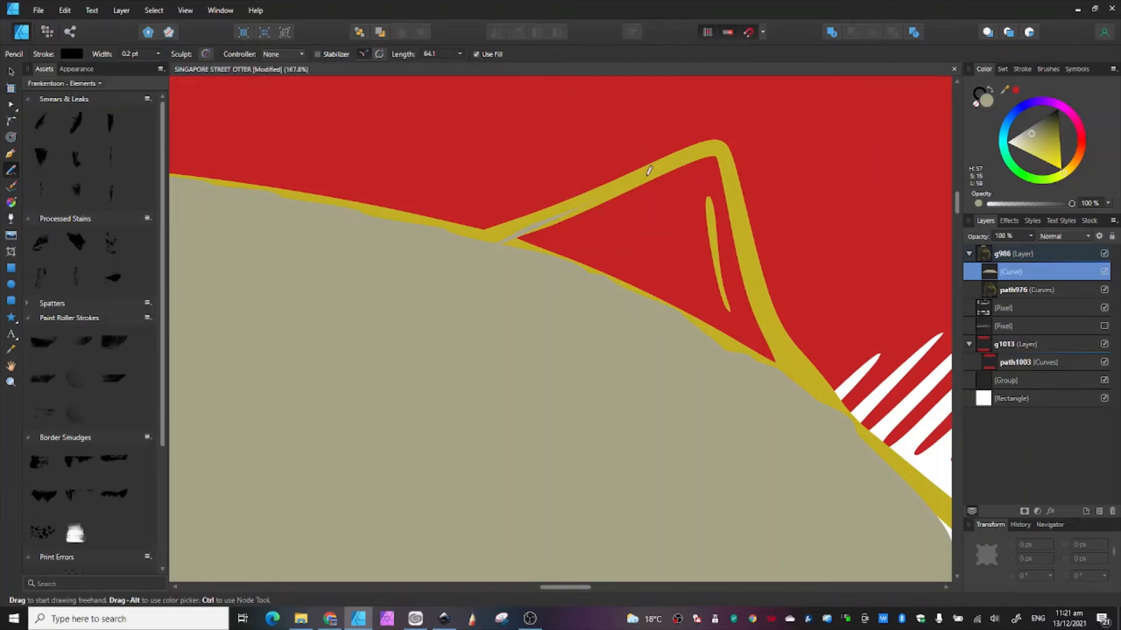
left_click_drag(719, 144, 793, 357)
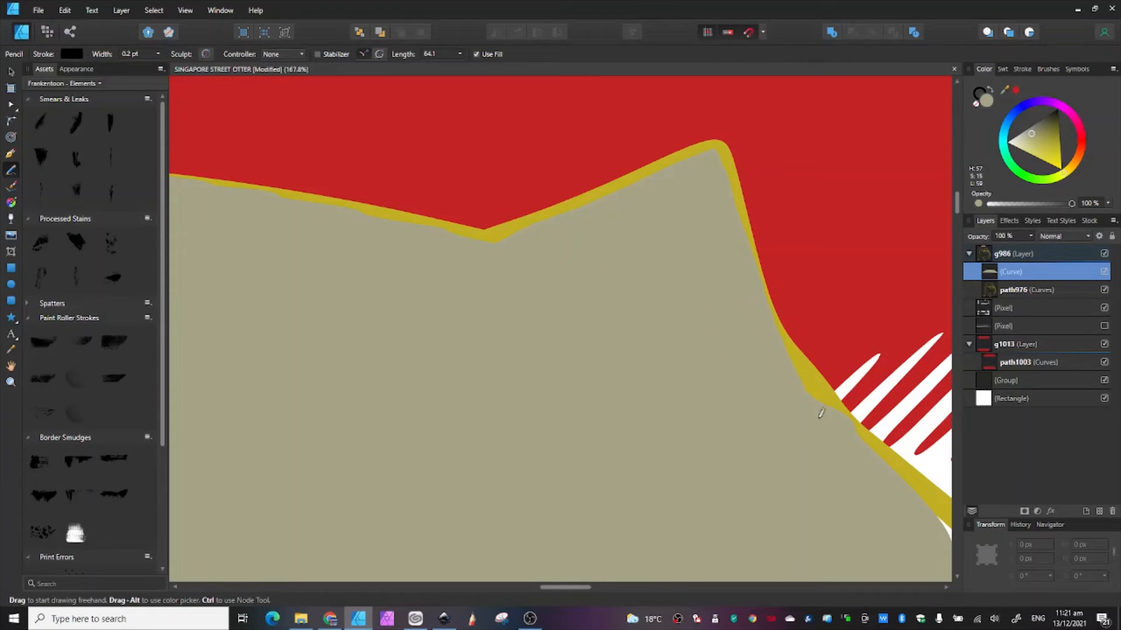
left_click_drag(821, 414, 825, 422)
Draw a filled beige-grey freehand shape inside the first two toes of the otter's paw above the start of STREET.
scroll(630, 274, "down", 5, "ctrl")
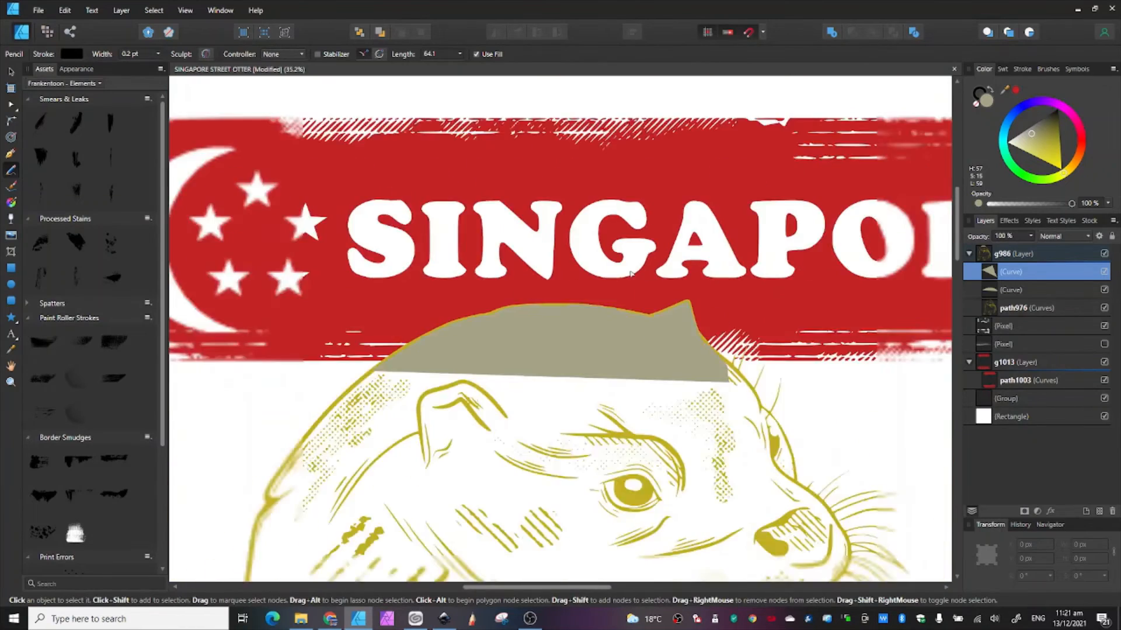
scroll(631, 274, "down", 3, "ctrl")
scroll(619, 385, "up", 4, "ctrl")
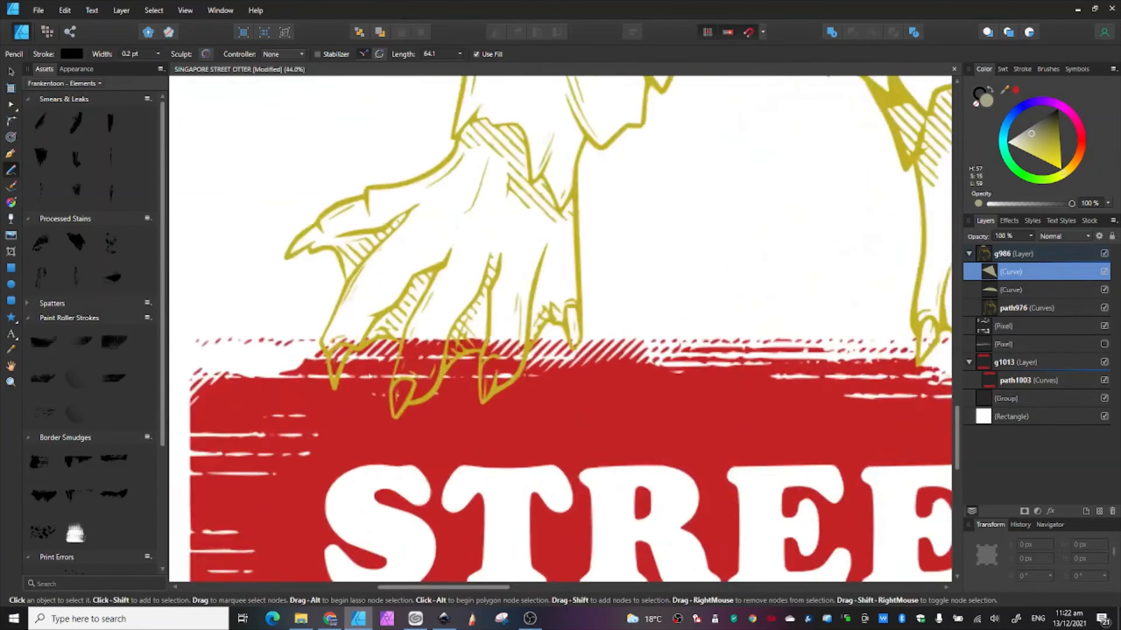
scroll(369, 377, "up", 8, "ctrl")
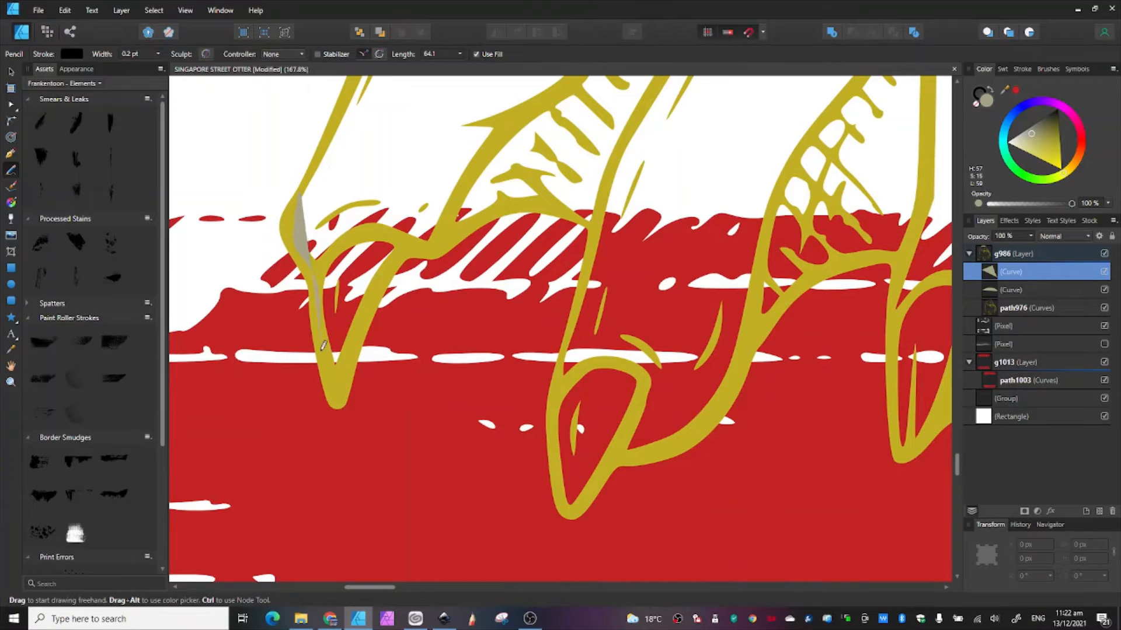
mouse_move(345, 377)
left_mouse_down()
mouse_move(411, 240)
mouse_move(434, 242)
mouse_move(523, 199)
left_mouse_up()
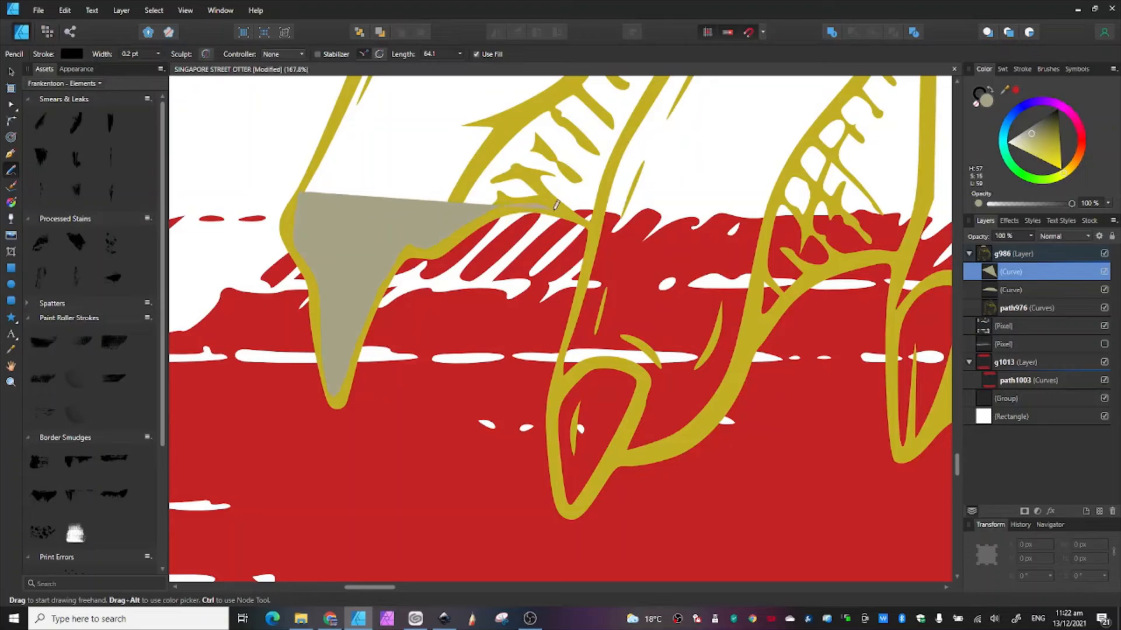
mouse_move(596, 225)
left_mouse_down()
mouse_move(555, 414)
mouse_move(557, 486)
mouse_move(572, 508)
mouse_move(621, 453)
mouse_move(704, 429)
mouse_move(754, 337)
mouse_move(807, 277)
mouse_move(913, 246)
mouse_move(941, 159)
left_mouse_up()
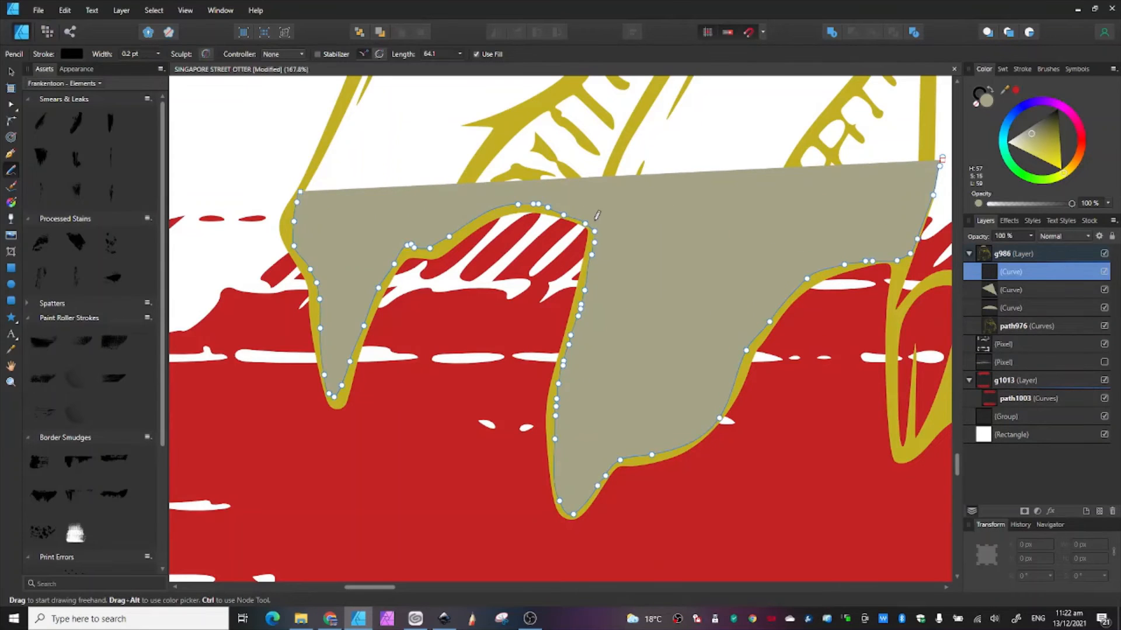
Draw filled freehand shapes inside the remaining toes and claws of the same paw, overlapping the shape over its first two toes.
left_click(611, 426)
left_click_drag(380, 590, 416, 590)
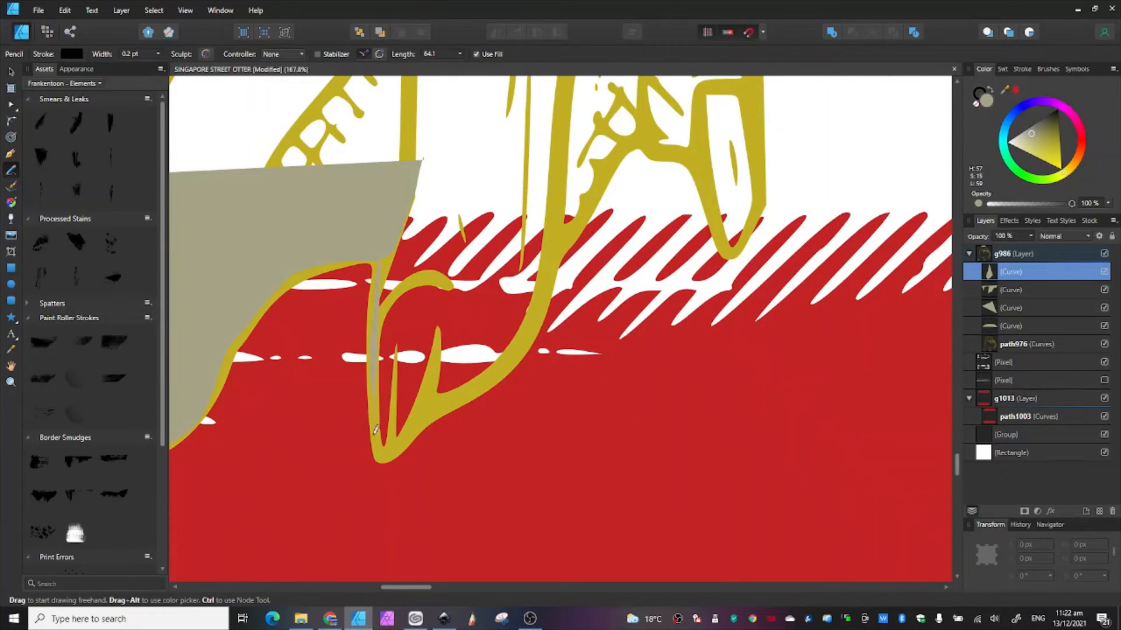
mouse_move(375, 430)
left_mouse_down()
mouse_move(392, 455)
mouse_move(478, 402)
mouse_move(548, 292)
mouse_move(562, 227)
mouse_move(411, 206)
mouse_move(383, 214)
left_mouse_up()
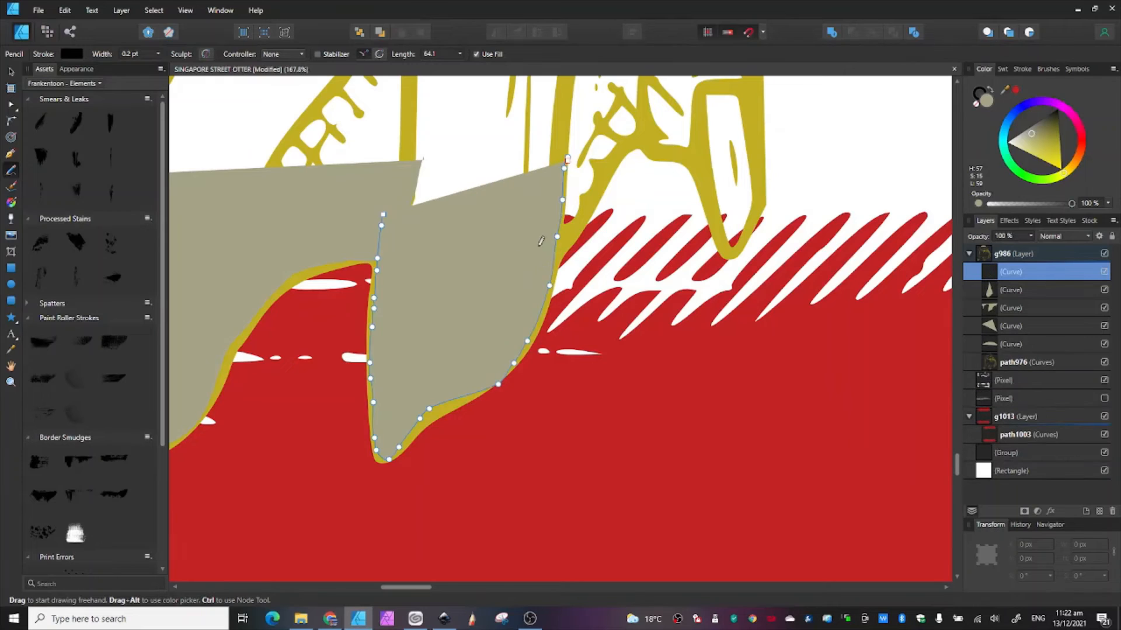
left_click_drag(539, 246, 573, 225)
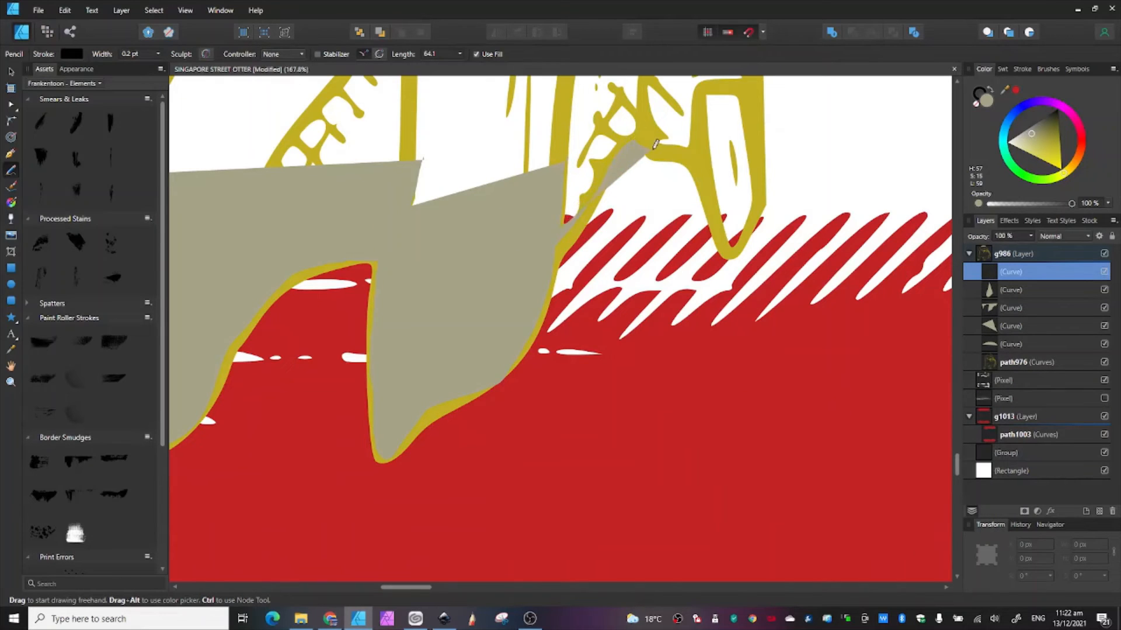
mouse_move(654, 144)
left_mouse_down()
mouse_move(706, 173)
mouse_move(731, 251)
mouse_move(748, 229)
mouse_move(763, 143)
mouse_move(518, 97)
mouse_move(470, 172)
left_mouse_up()
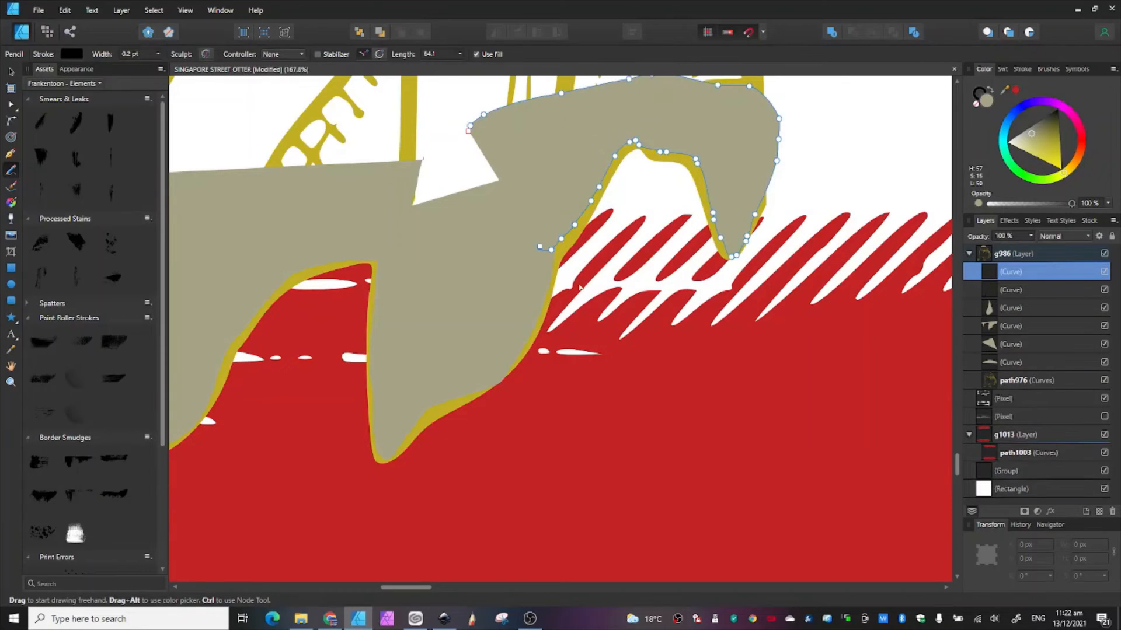
Draw filled freehand shapes inside the small inner claw and the adjacent toe of the otter's other front paw.
scroll(550, 279, "down", 8)
scroll(550, 279, "up", 12)
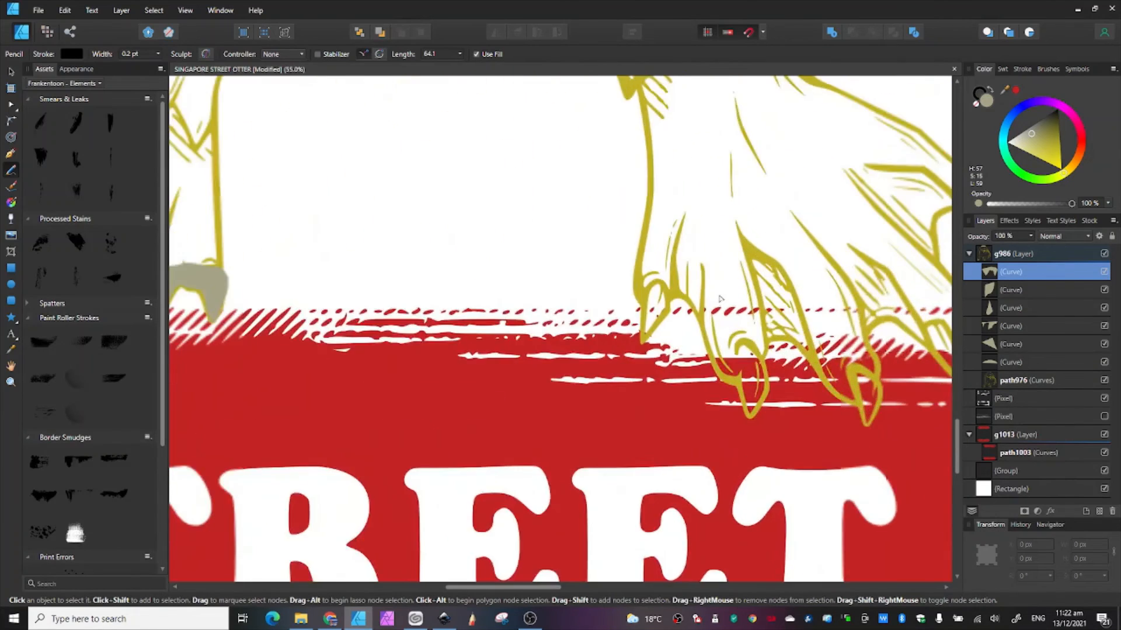
scroll(614, 276, "down", 3)
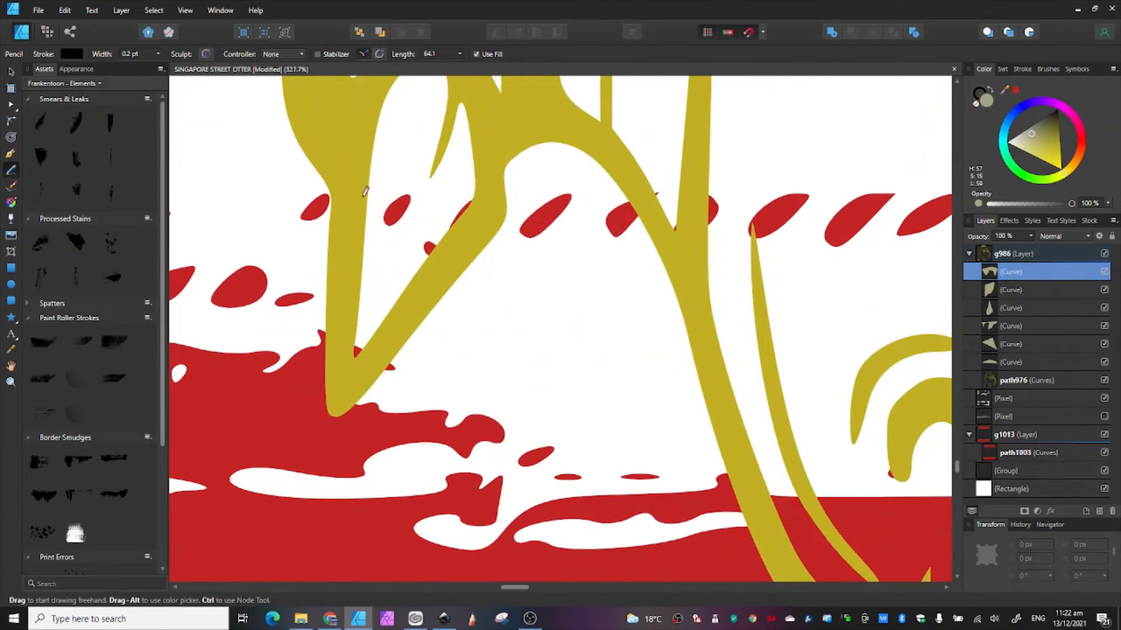
mouse_move(378, 353)
left_mouse_down()
mouse_move(464, 256)
mouse_move(490, 211)
mouse_move(508, 141)
mouse_move(562, 116)
mouse_move(621, 153)
mouse_move(669, 238)
mouse_move(688, 233)
mouse_move(700, 92)
left_mouse_up()
mouse_move(513, 589)
left_mouse_down()
mouse_move(545, 590)
mouse_move(525, 590)
left_mouse_up()
scroll(455, 485, "down", 1)
scroll(525, 591, "down", 2)
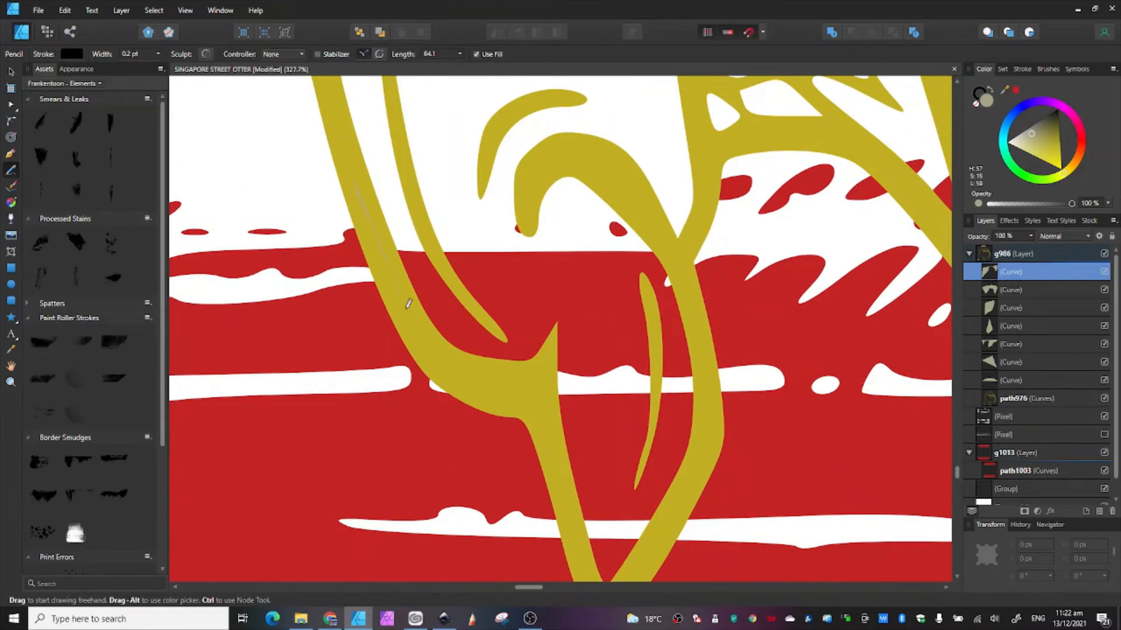
mouse_move(408, 303)
left_mouse_down()
mouse_move(517, 387)
mouse_move(617, 580)
mouse_move(669, 402)
mouse_move(723, 111)
left_mouse_up()
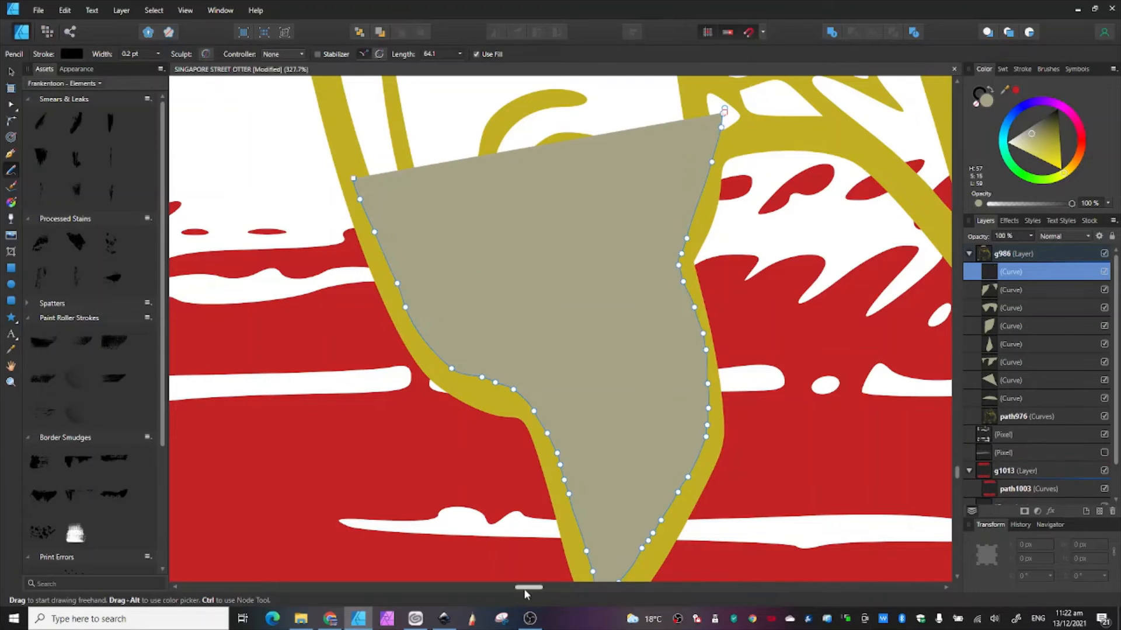
Draw overlapping filled freehand shapes inside the middle toe of the second paw and inside its claw tip.
left_click_drag(524, 590, 546, 591)
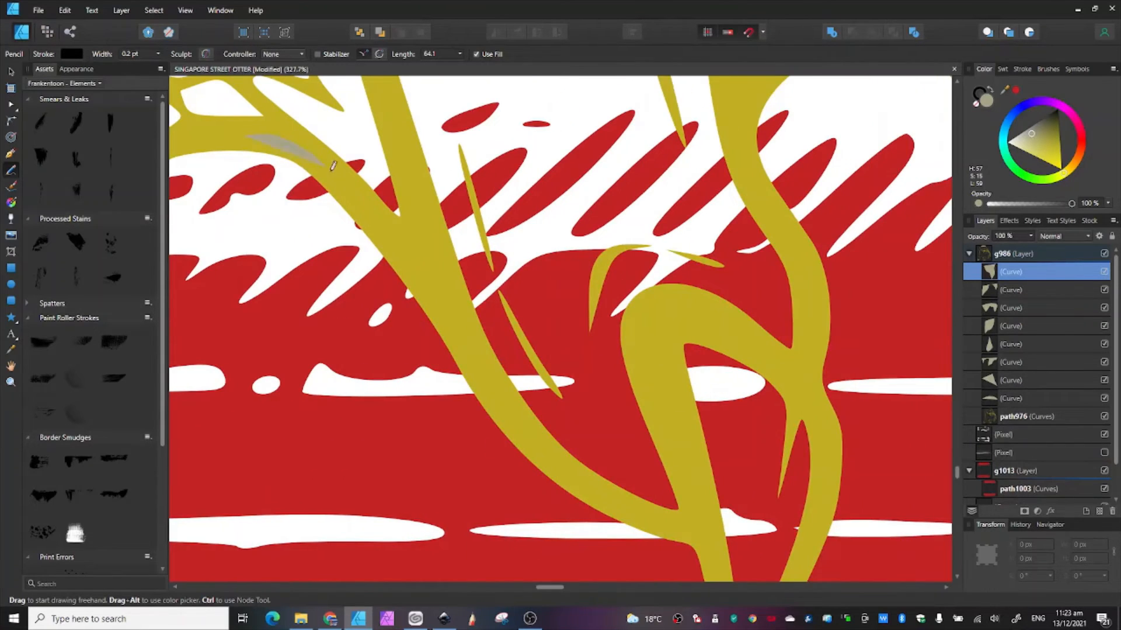
left_click_drag(333, 166, 510, 400)
mouse_move(590, 483)
left_mouse_down()
mouse_move(636, 507)
mouse_move(760, 452)
mouse_move(788, 350)
mouse_move(795, 248)
mouse_move(753, 146)
mouse_move(747, 98)
left_mouse_up()
scroll(778, 219, "down", 5)
left_click_drag(801, 166, 820, 255)
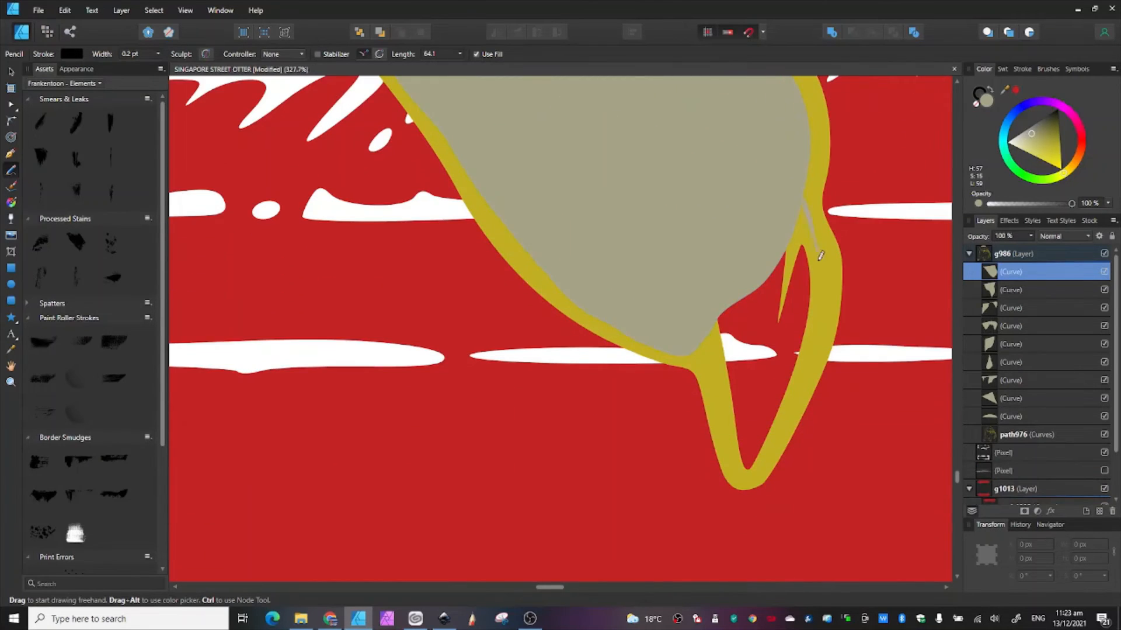
mouse_move(811, 369)
left_mouse_down()
mouse_move(798, 411)
mouse_move(741, 467)
mouse_move(710, 358)
mouse_move(677, 305)
left_mouse_up()
Draw a filled freehand shape inside the outer toe and claw of the second paw, overlapping the middle toe's fill.
scroll(779, 313, "down", 10)
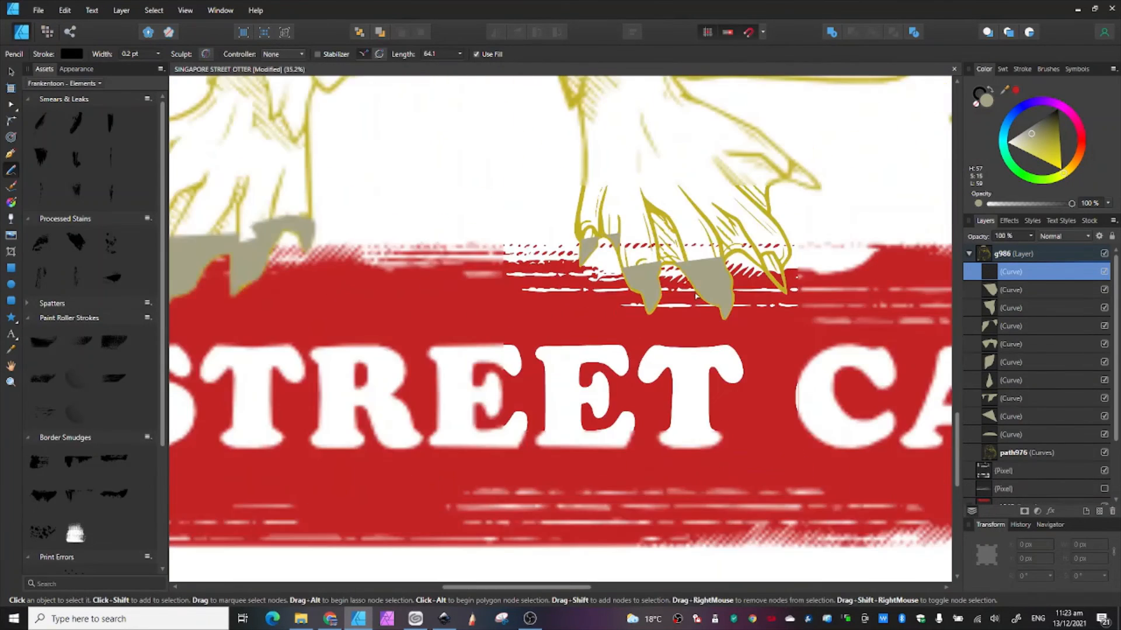
scroll(656, 263, "up", 8)
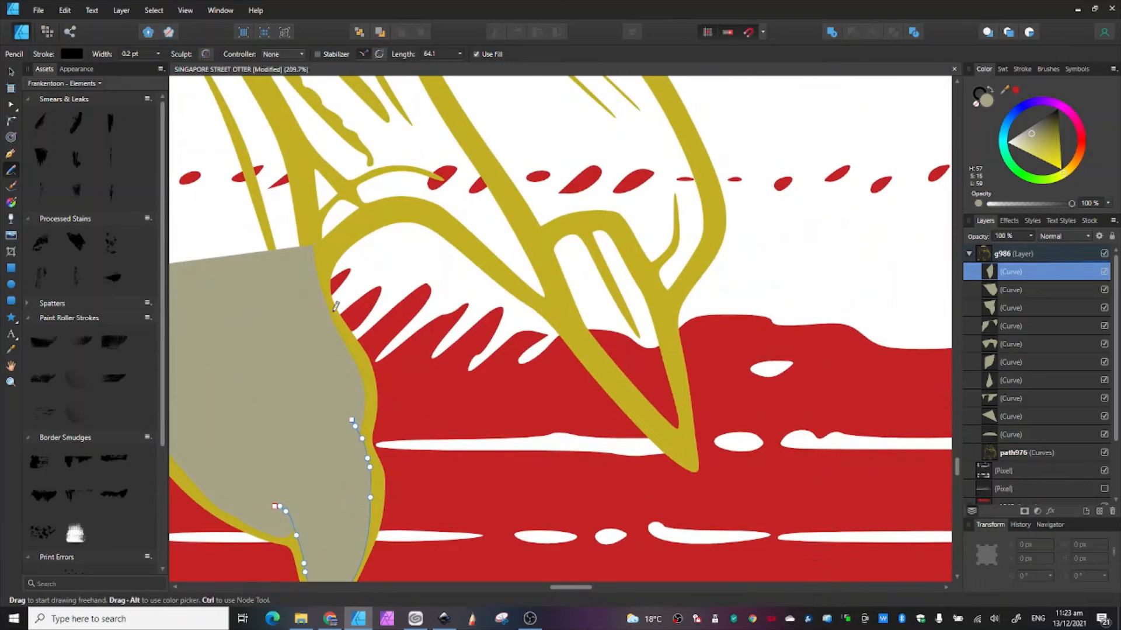
mouse_move(397, 211)
left_mouse_down()
mouse_move(473, 242)
mouse_move(534, 290)
mouse_move(687, 445)
mouse_move(666, 359)
mouse_move(676, 296)
mouse_move(709, 251)
mouse_move(704, 191)
mouse_move(496, 110)
mouse_move(188, 164)
mouse_move(157, 180)
left_mouse_up()
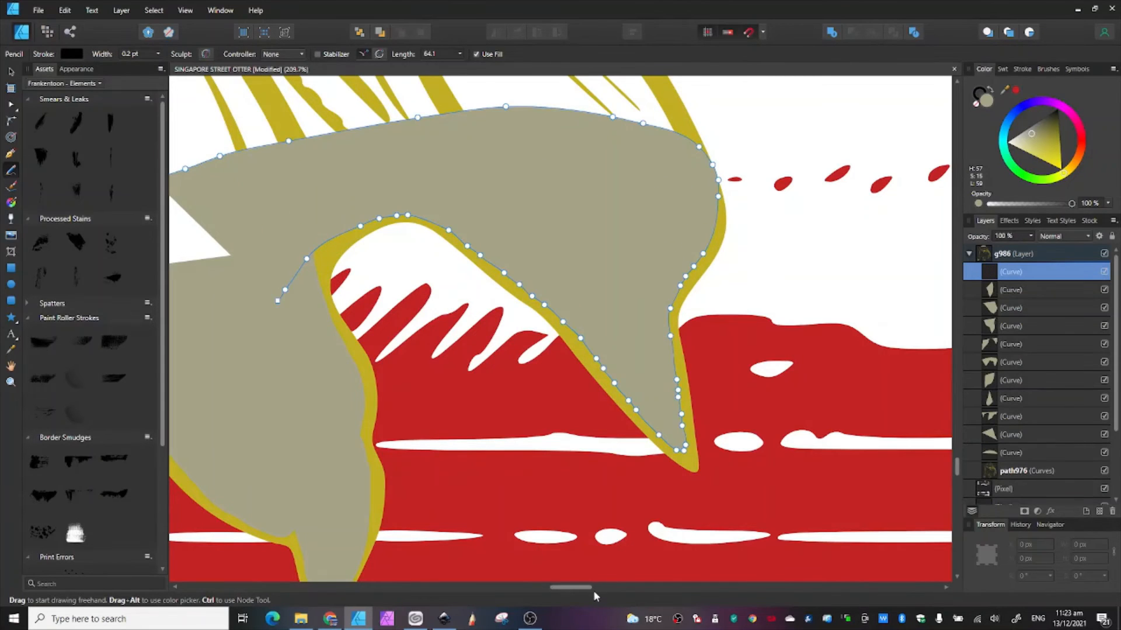
Cover the gaps between the second paw's toe fills with overlapping filled freehand shapes.
left_click_drag(588, 588, 563, 601)
scroll(557, 382, "down", 5)
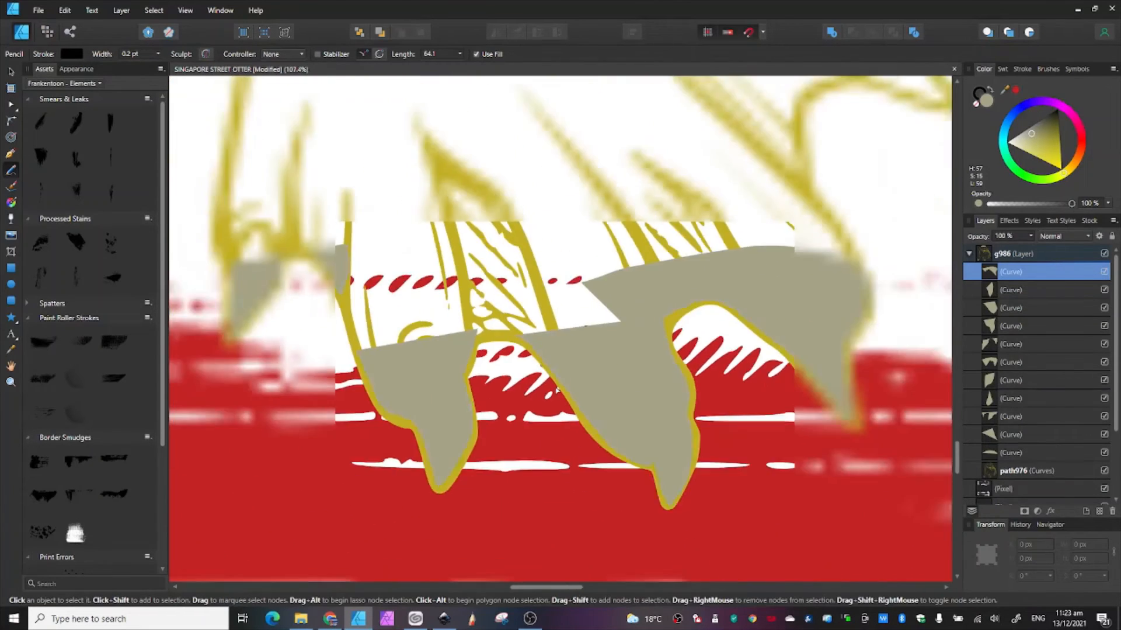
mouse_move(602, 343)
left_mouse_down()
mouse_move(595, 289)
mouse_move(426, 255)
mouse_move(380, 266)
mouse_move(364, 288)
mouse_move(358, 312)
mouse_move(397, 335)
left_mouse_up()
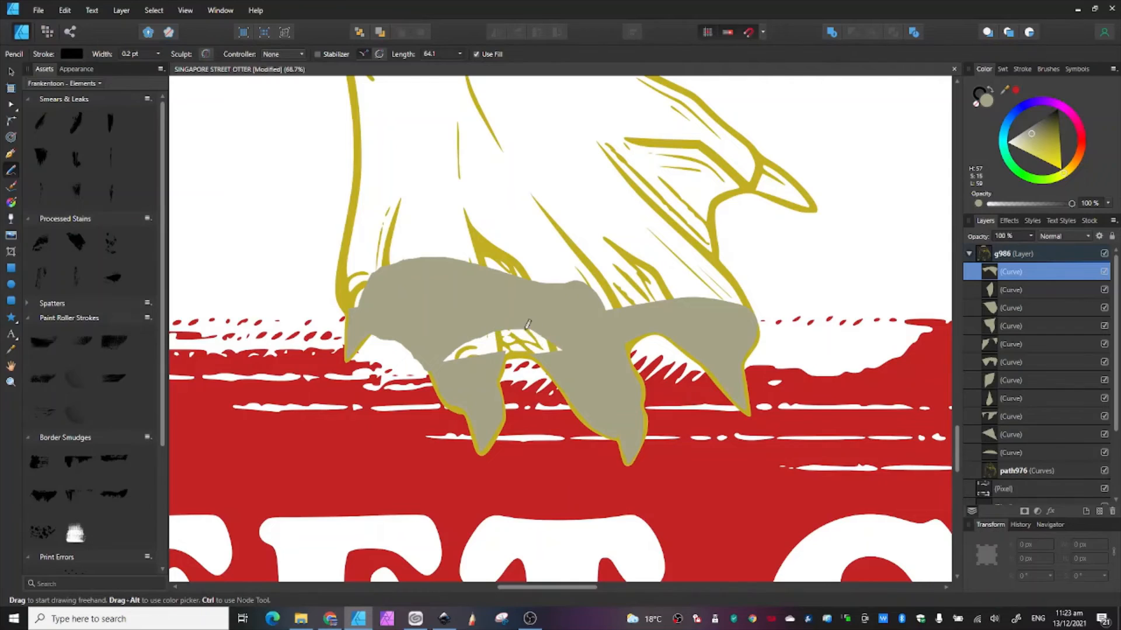
left_click_drag(528, 324, 431, 336)
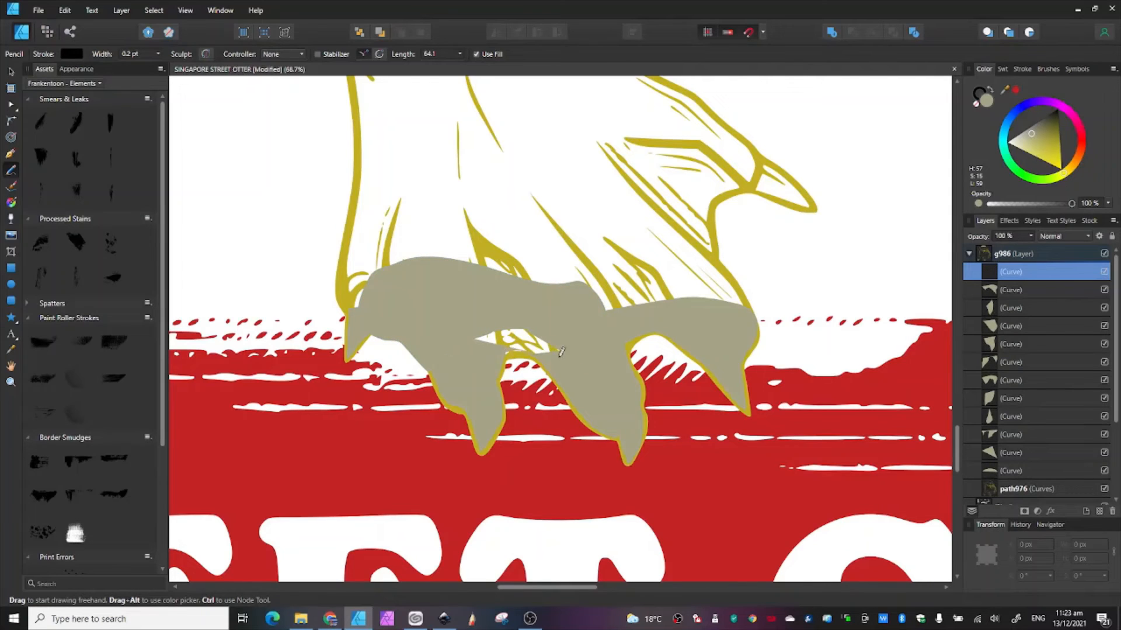
left_click_drag(579, 290, 578, 295)
Select all the beige-grey curves above path976 and merge them into one object with the Add boolean operation.
double_click(1025, 273)
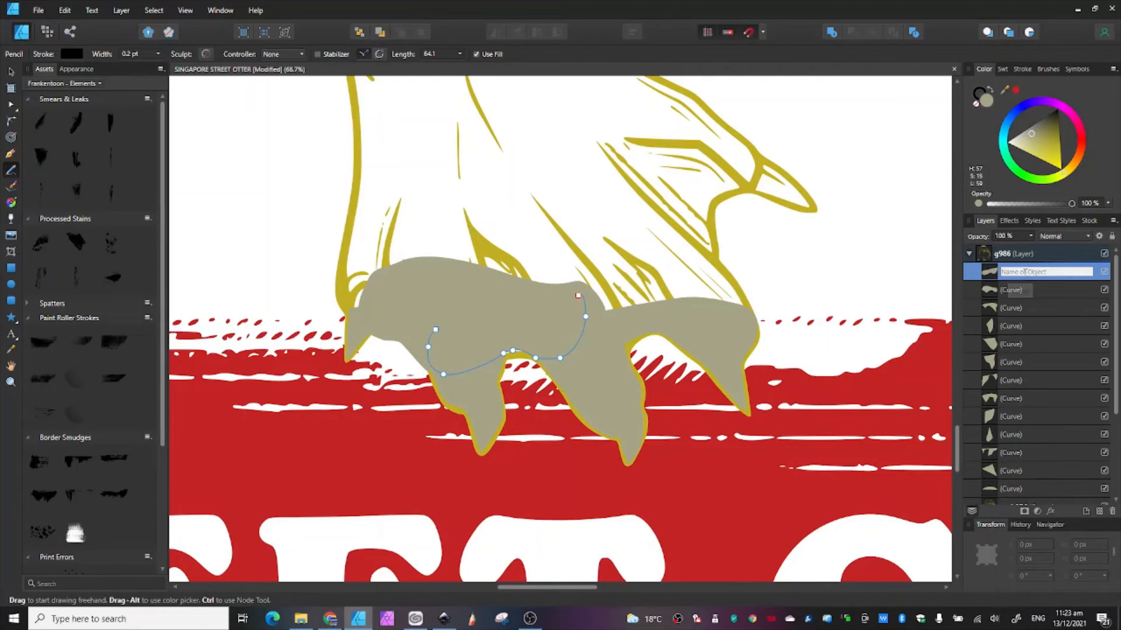
key("Escape")
scroll(1002, 362, "down", 3)
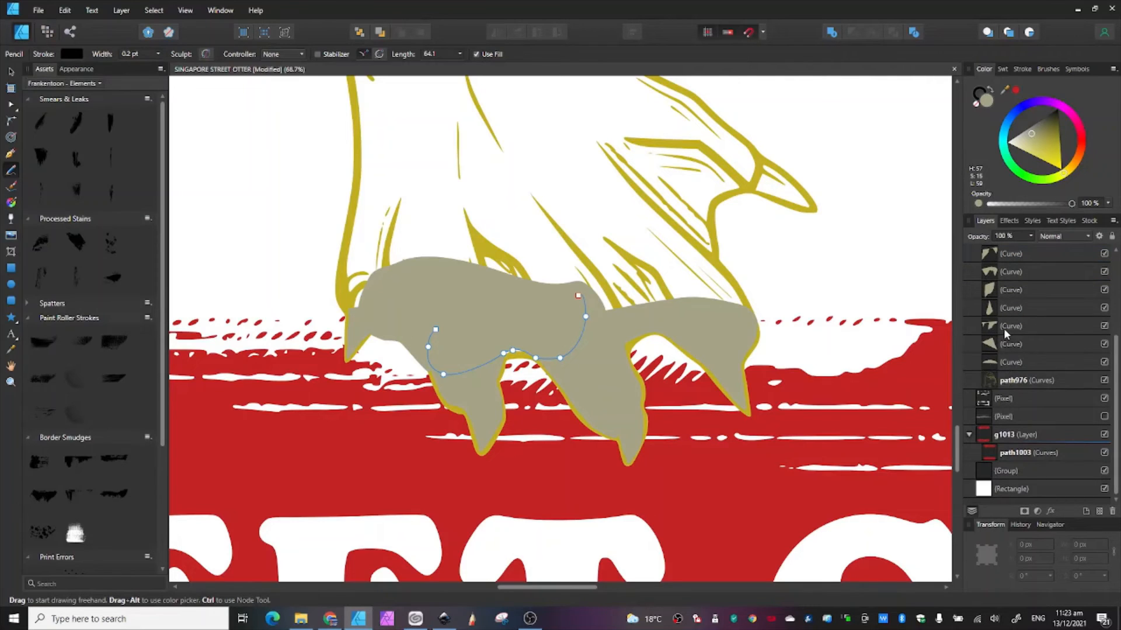
scroll(1005, 334, "up", 3)
scroll(998, 336, "down", 3)
left_click(997, 363, "shift")
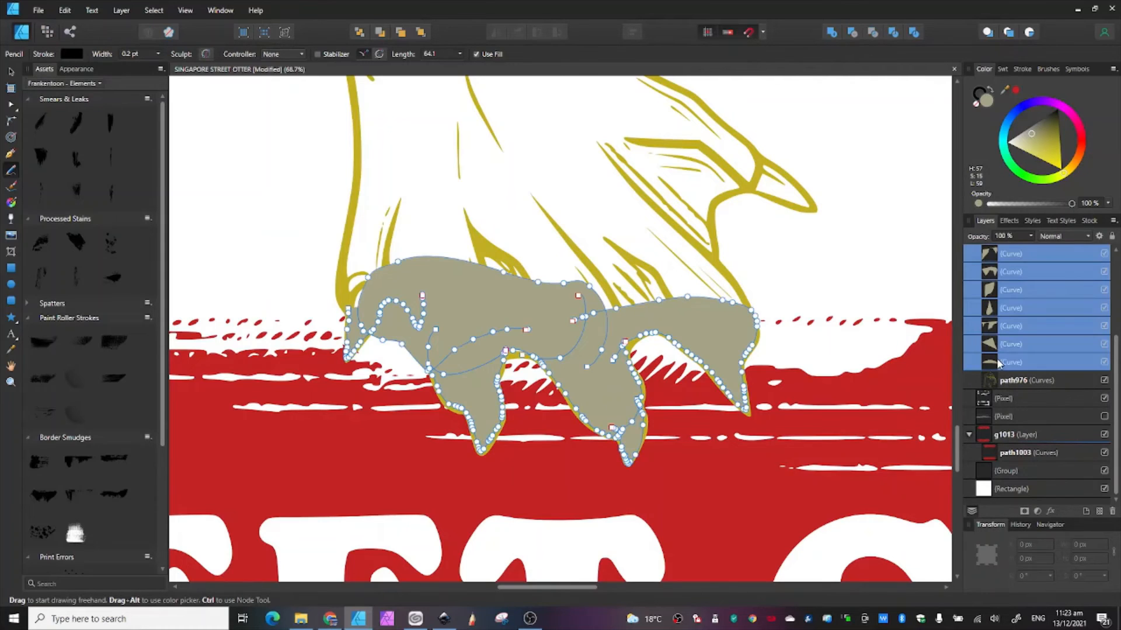
left_click(835, 33)
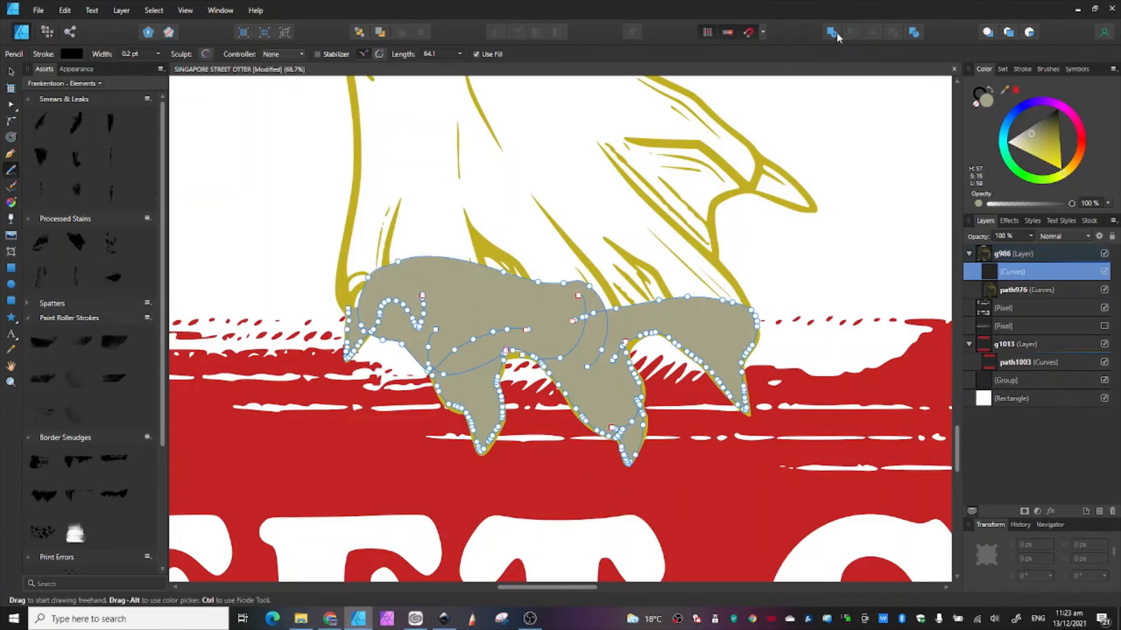
Examine the merged fills on both paws and the head against the STREET CATS and SINGAPORE banners.
scroll(582, 290, "down", 5)
scroll(582, 291, "down", 3)
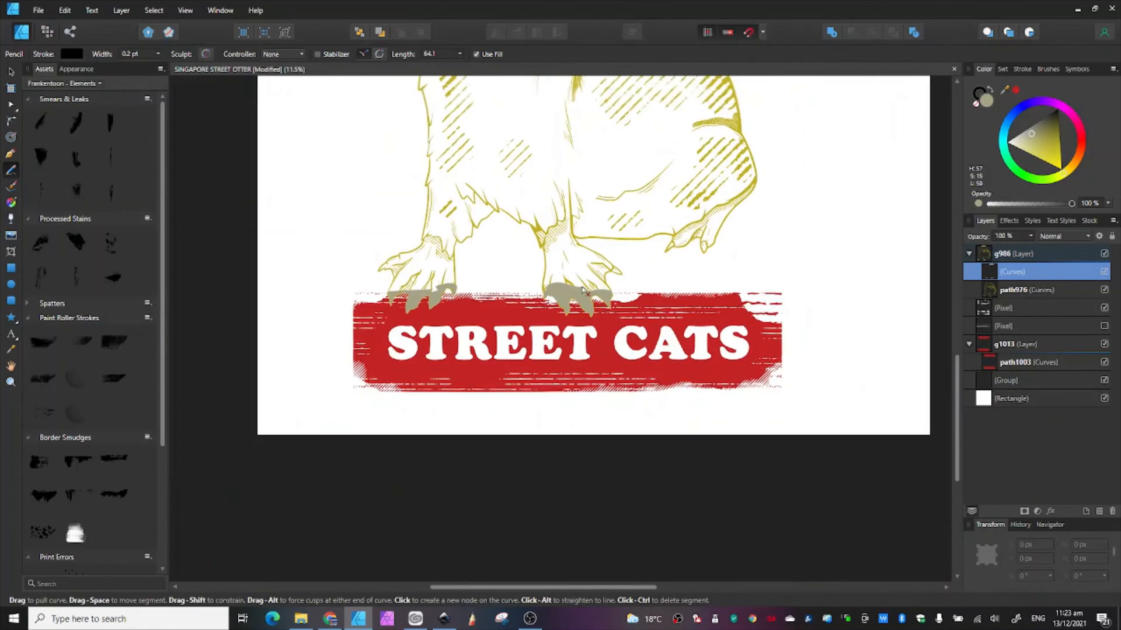
scroll(581, 286, "up", 5)
scroll(582, 284, "down", 5)
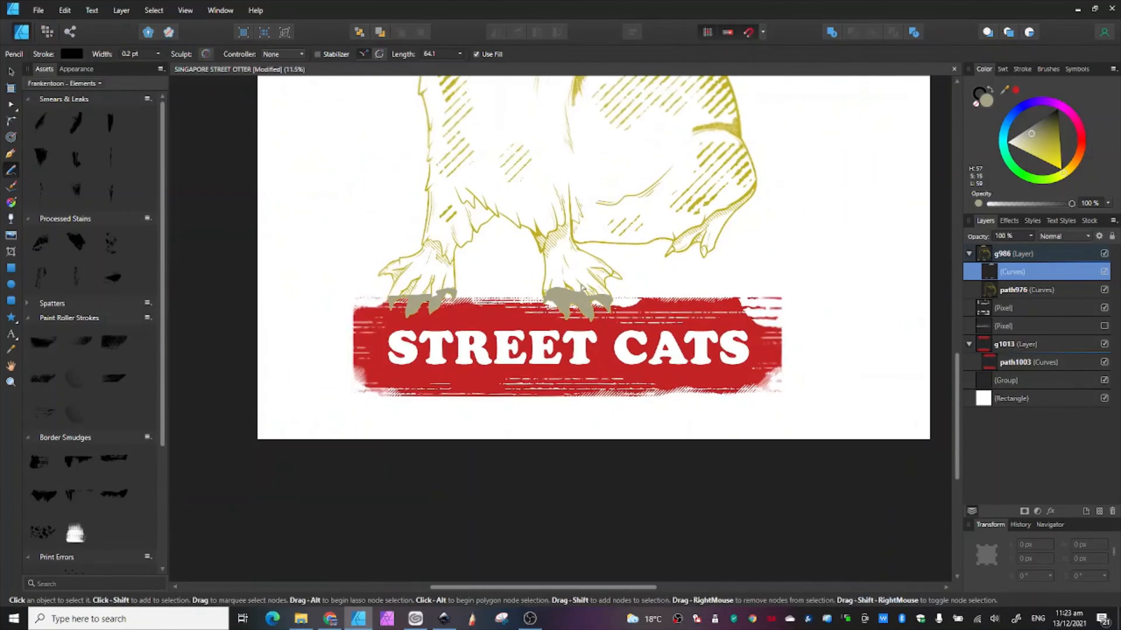
scroll(591, 119, "up", 3)
scroll(591, 120, "up", 5)
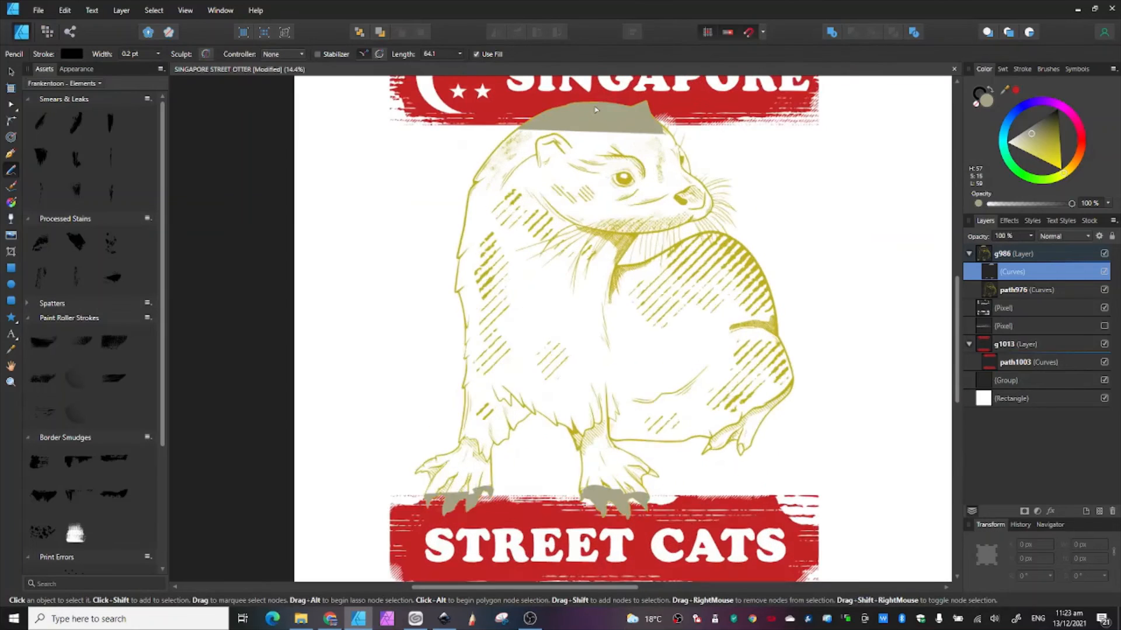
scroll(536, 368, "up", 2)
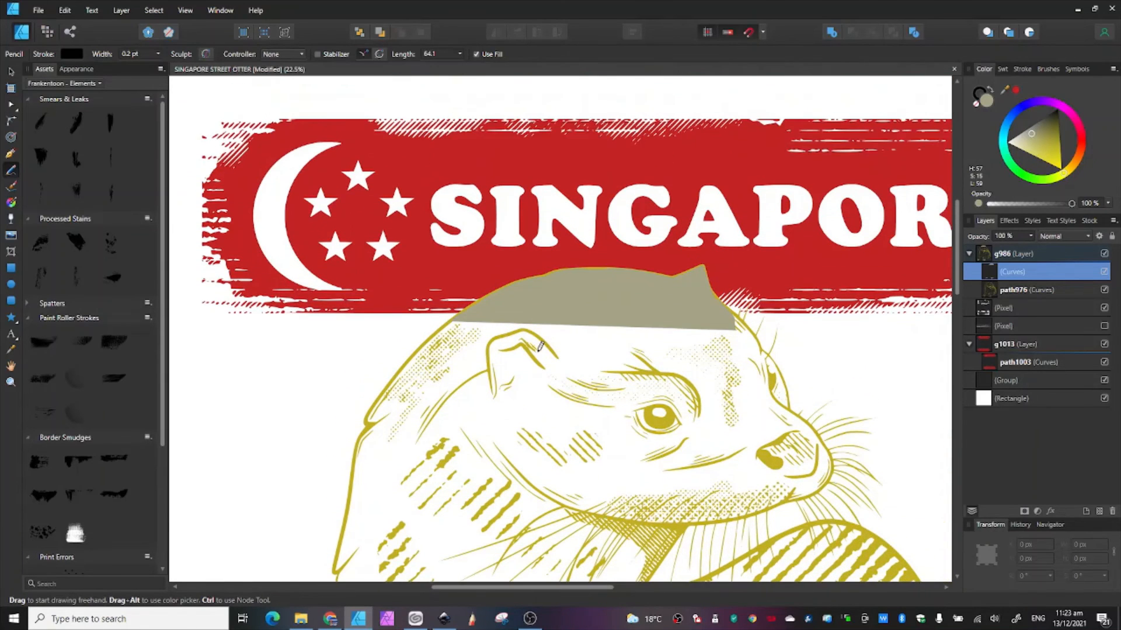
scroll(537, 368, "down", 8)
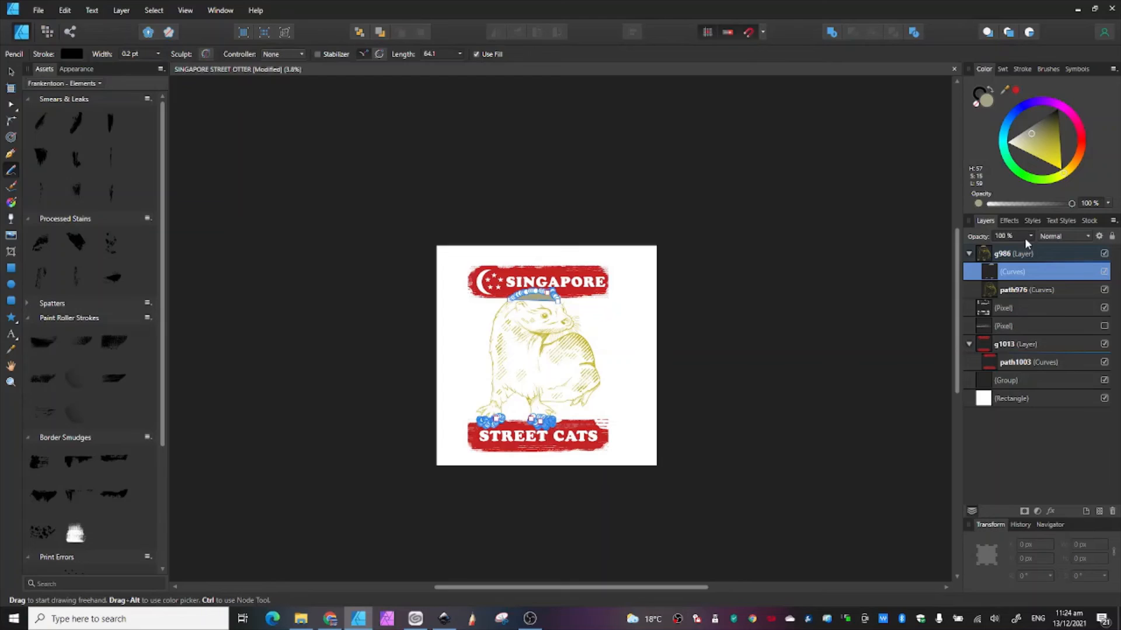
Move the merged curves out of the g986 layer to directly above the g1013 banner layer.
left_click(1089, 235)
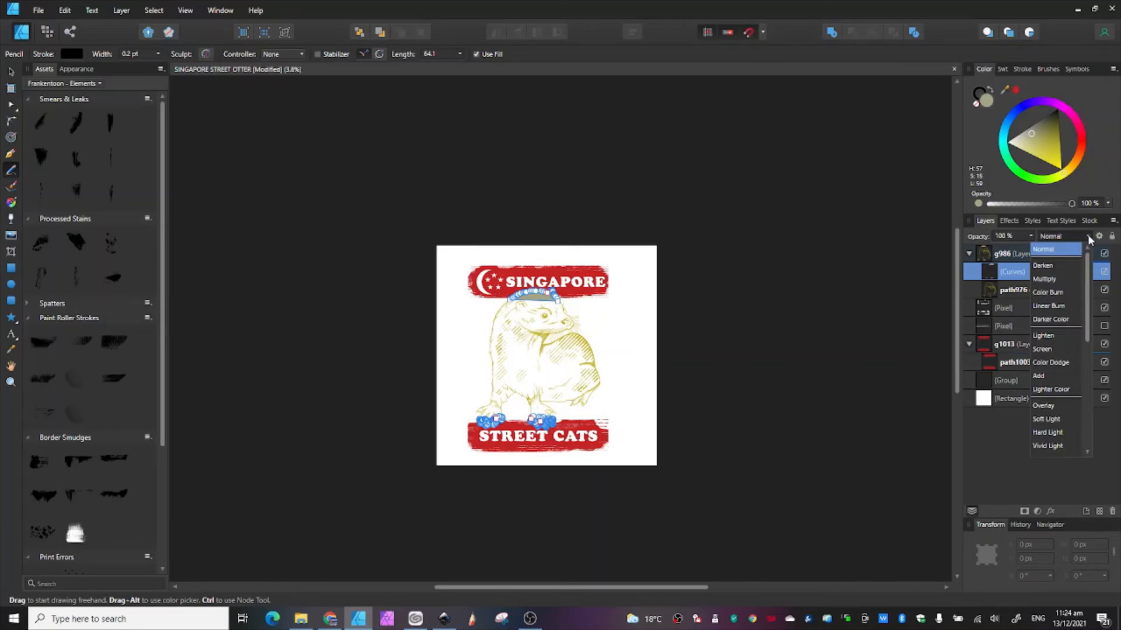
left_click(987, 478)
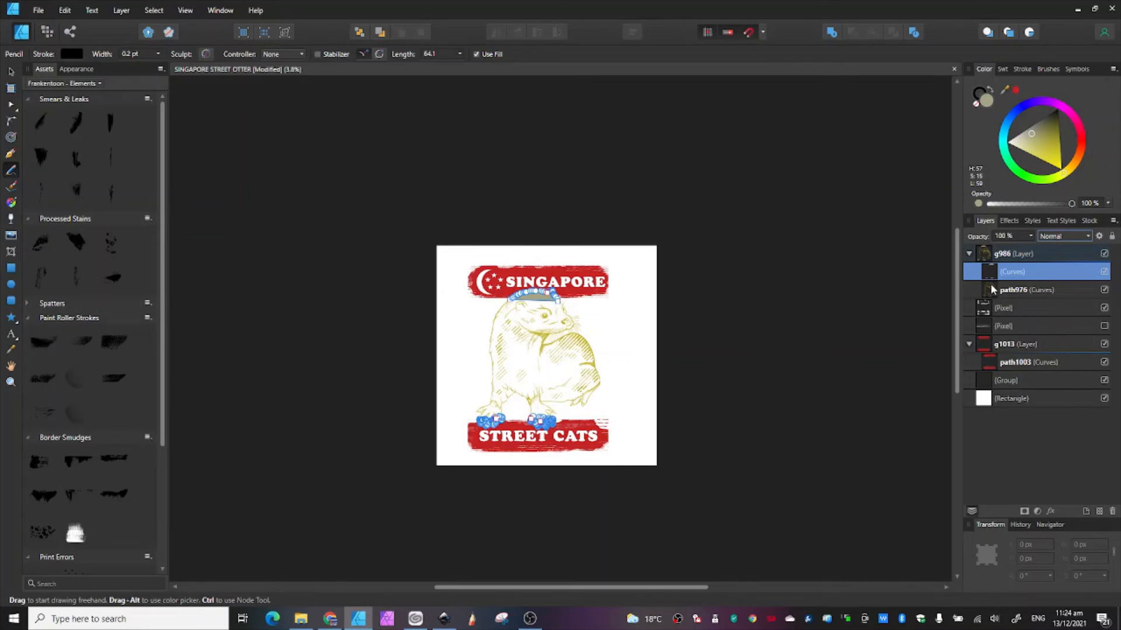
left_click_drag(990, 275, 980, 340)
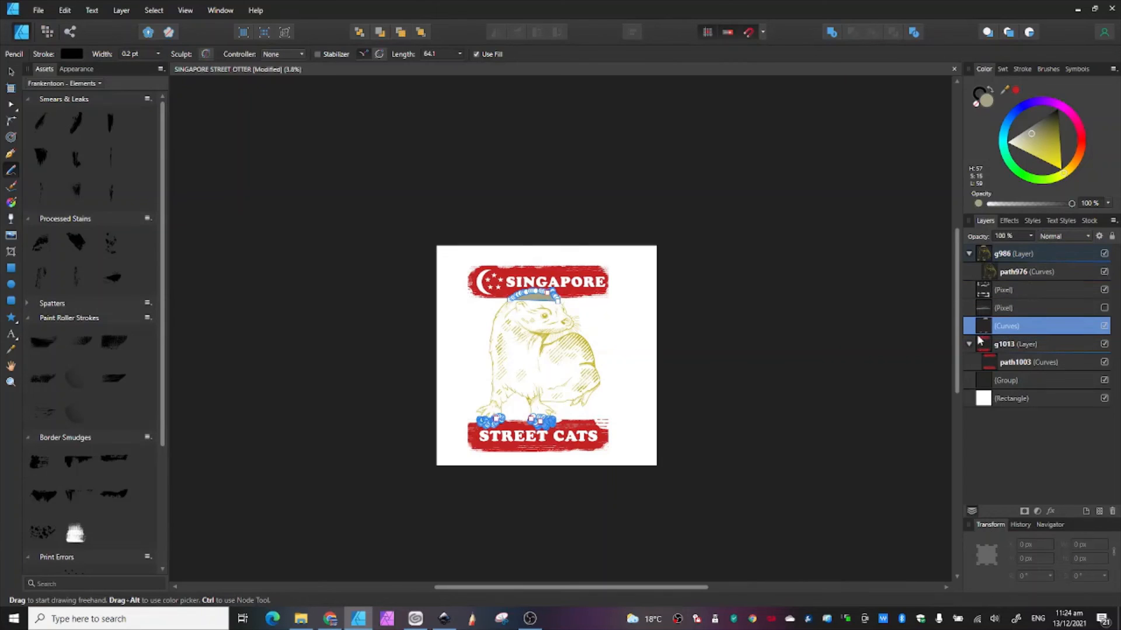
Try the Erase blend mode on the merged head and paw curves, and undo it.
left_click(1085, 237)
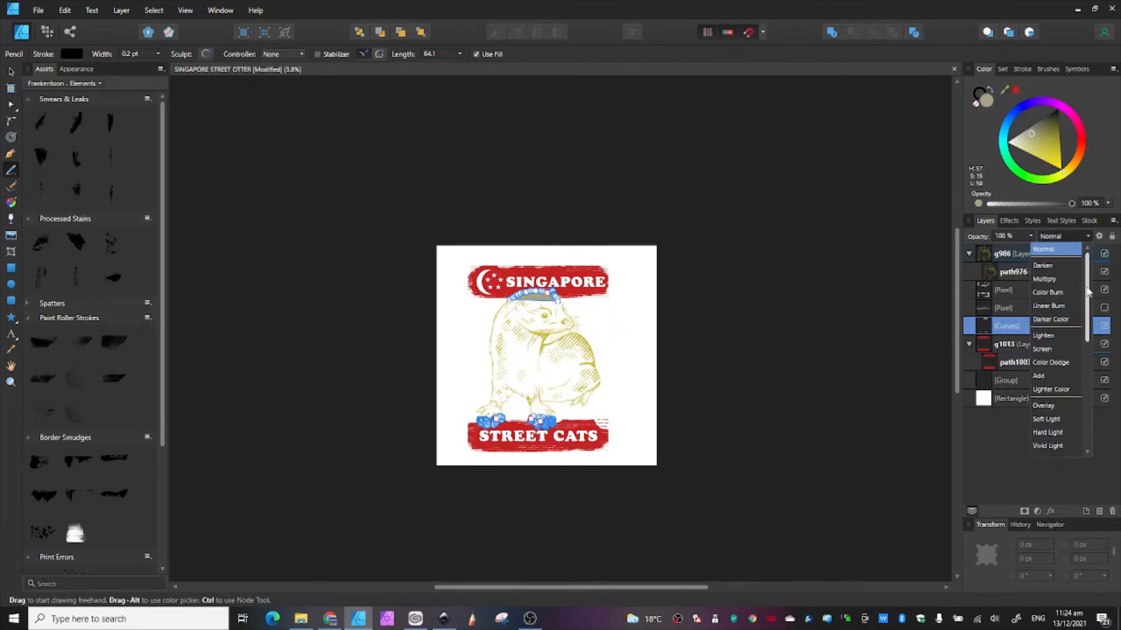
scroll(1059, 380, "down", 5)
scroll(1063, 402, "down", 3)
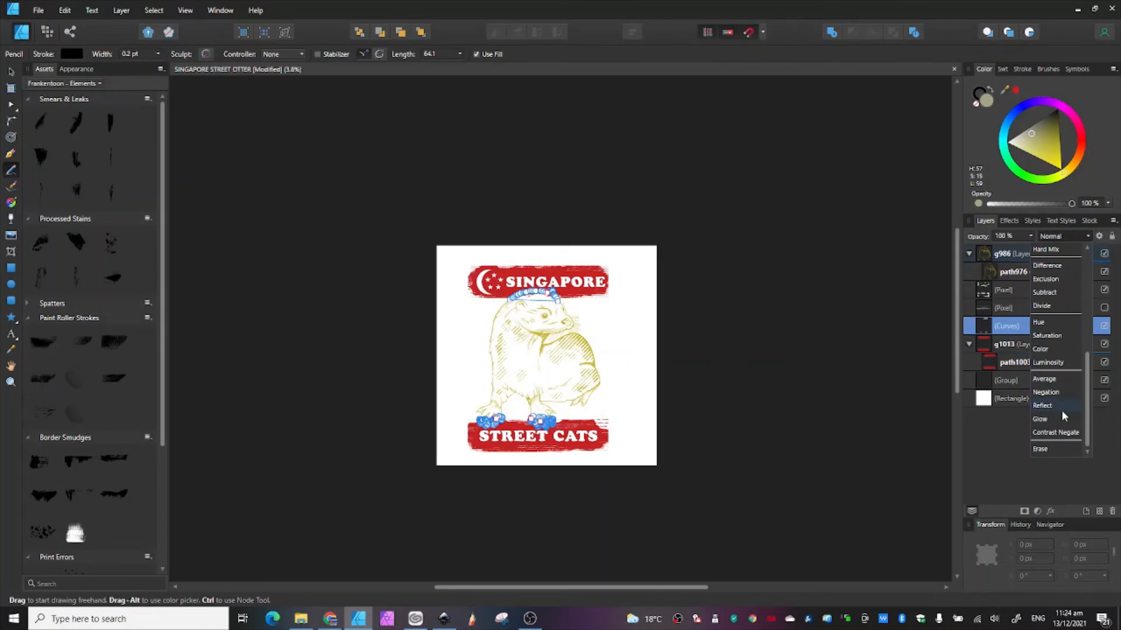
left_click(1043, 449)
scroll(544, 300, "up", 6)
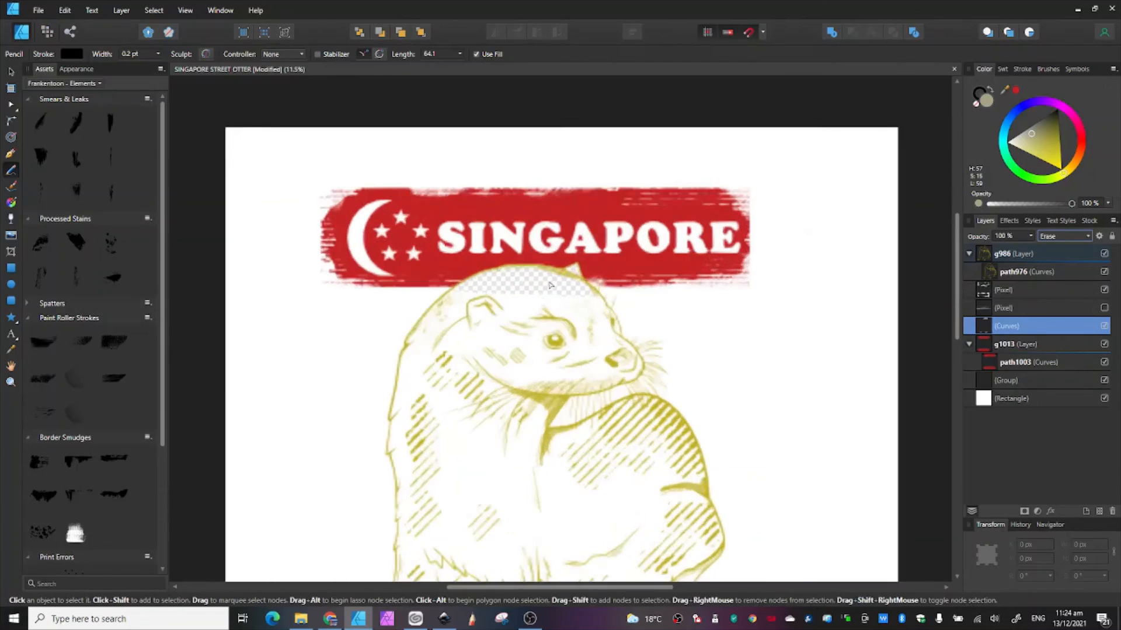
scroll(525, 266, "down", 5)
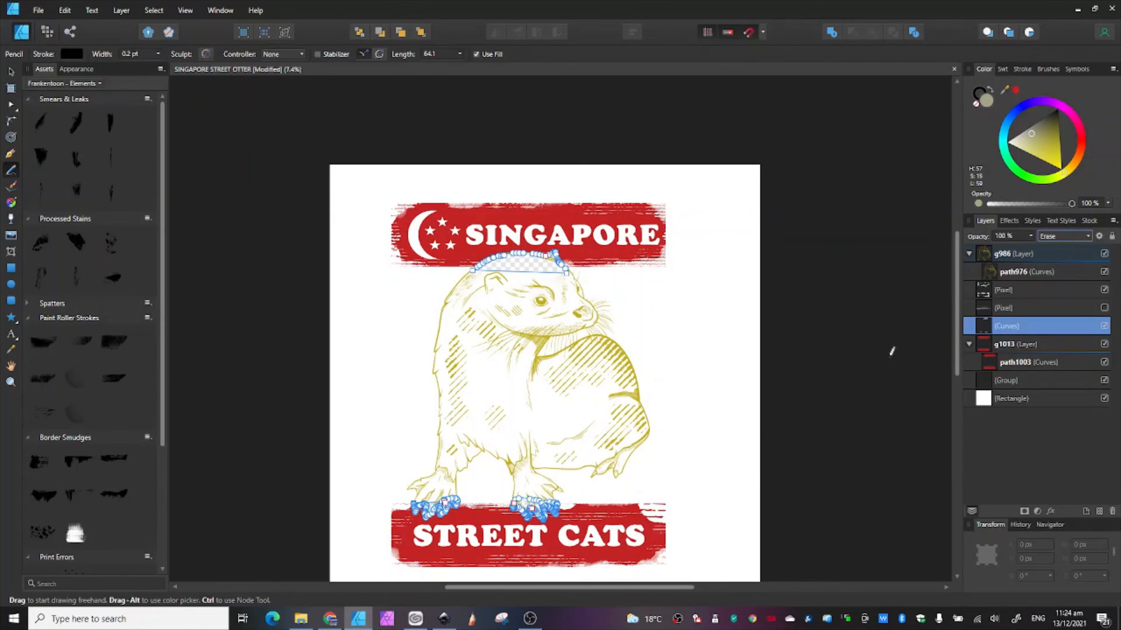
left_click(65, 10)
left_click(60, 22)
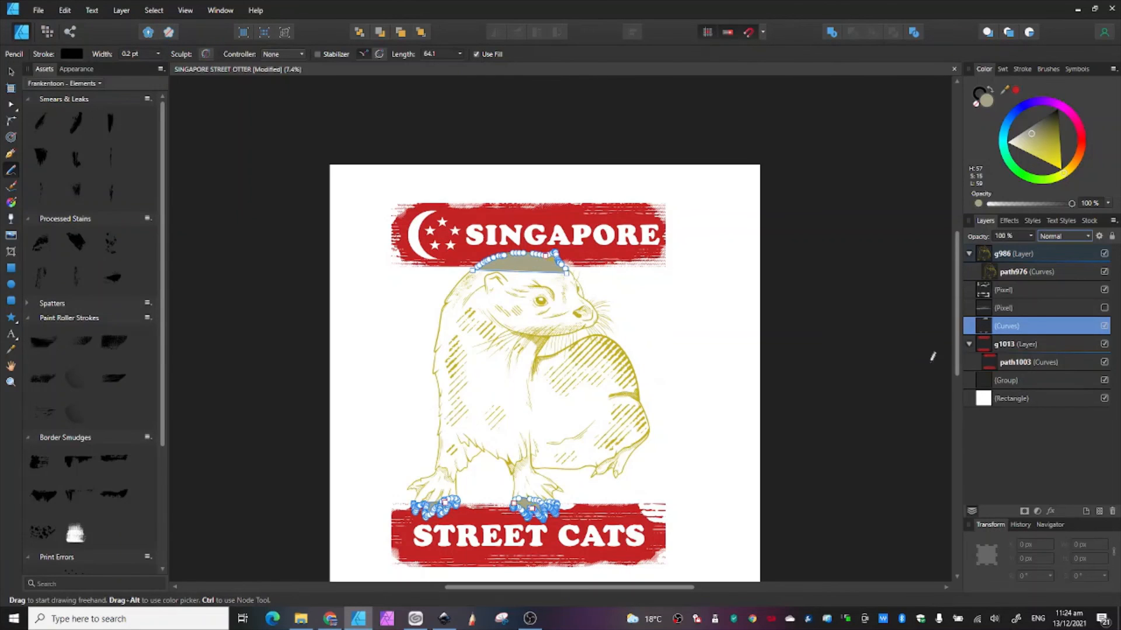
Duplicate the g1013 banner layer and store the original, hidden, beneath the white Rectangle.
left_click(1005, 365)
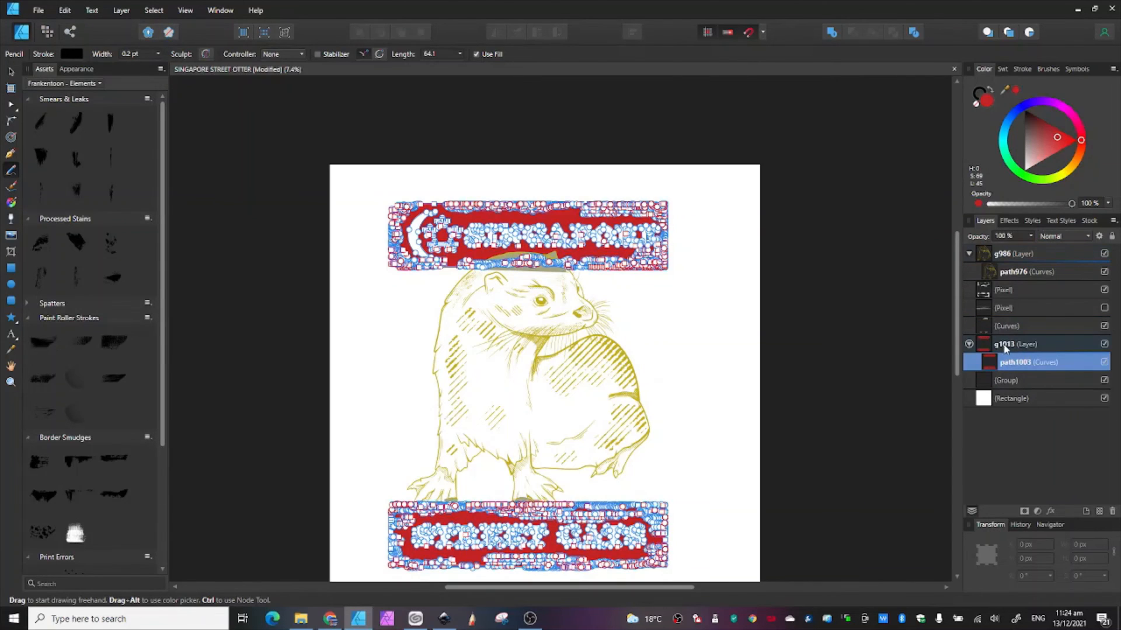
left_click(1003, 345)
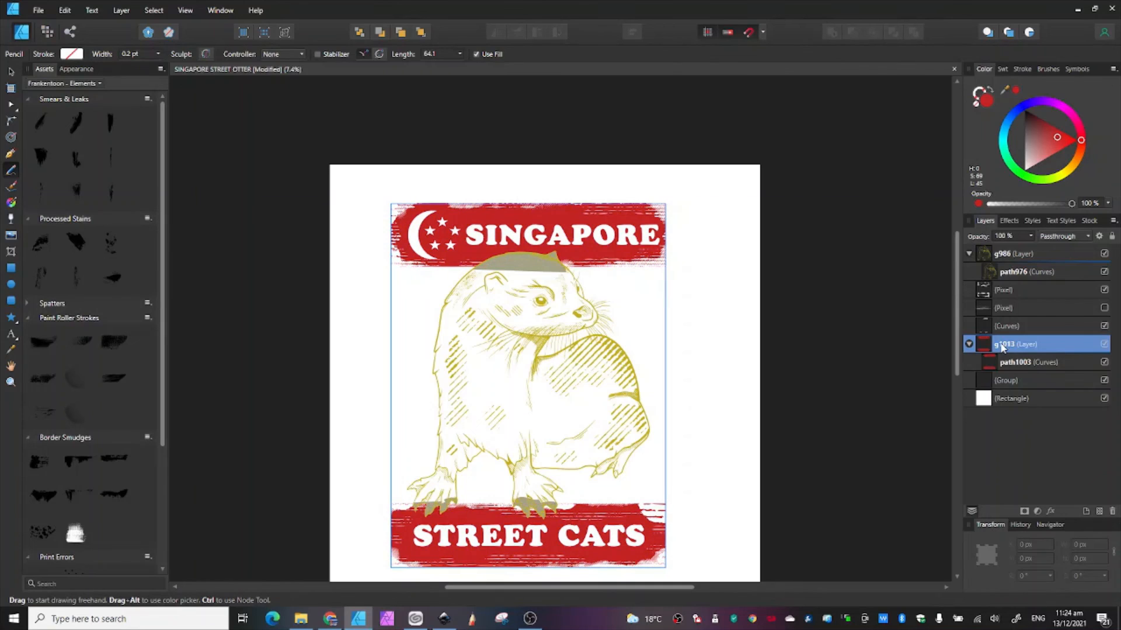
right_click(1002, 347)
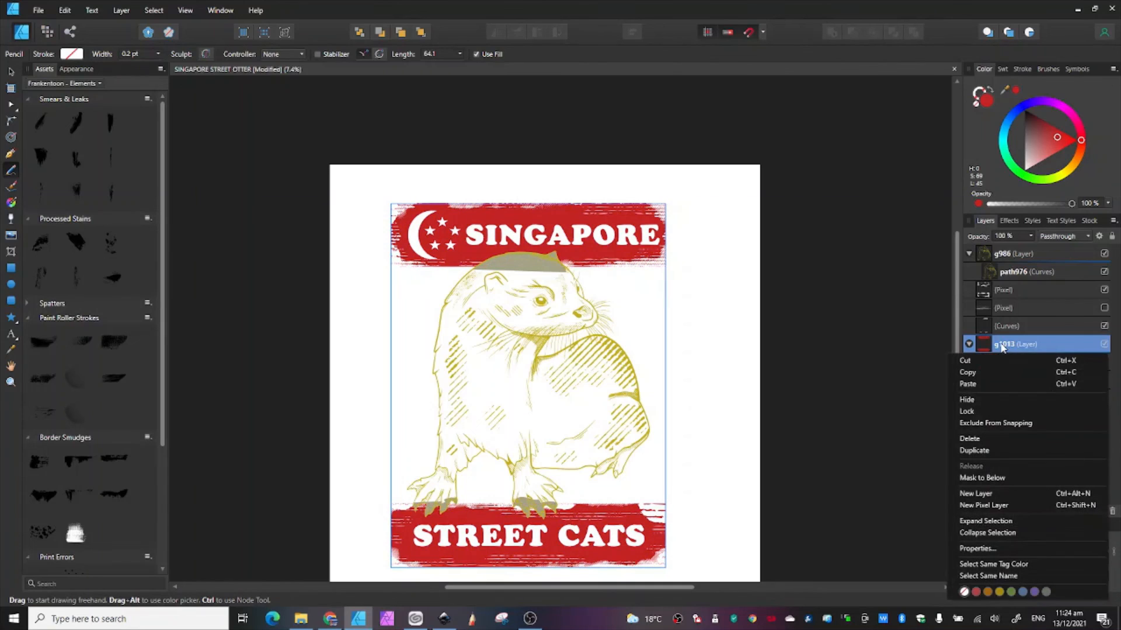
left_click(986, 450)
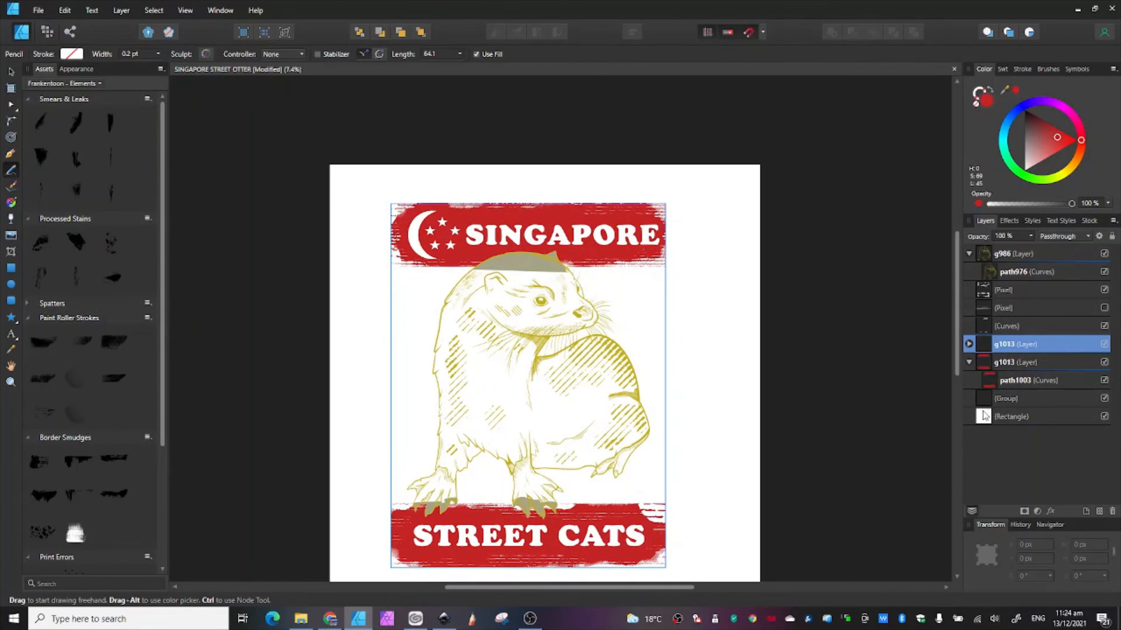
left_click(1103, 363)
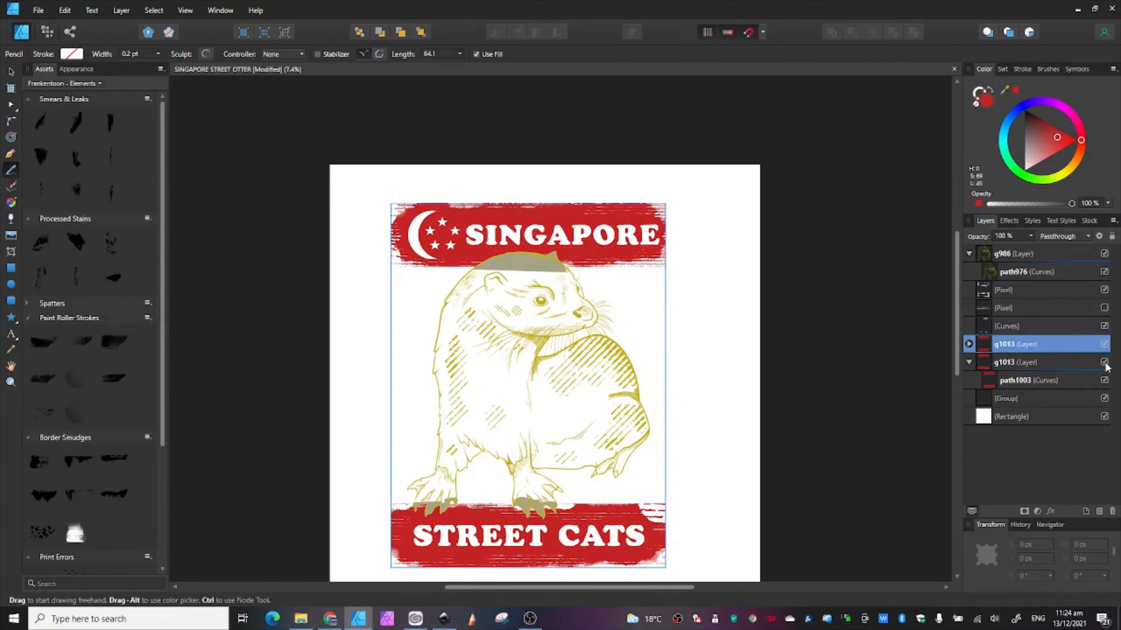
left_click(969, 362)
left_click_drag(981, 362, 987, 441)
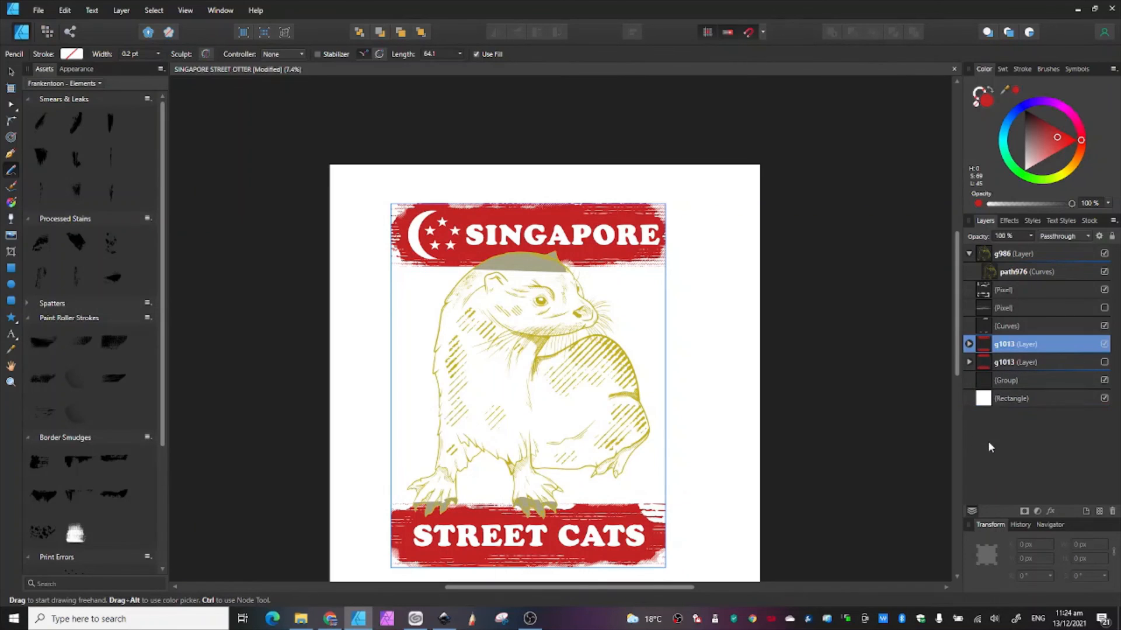
Move the merged head and paw curves into the visible g1013 layer above path1003 and subtract them from path1003.
left_click(969, 344)
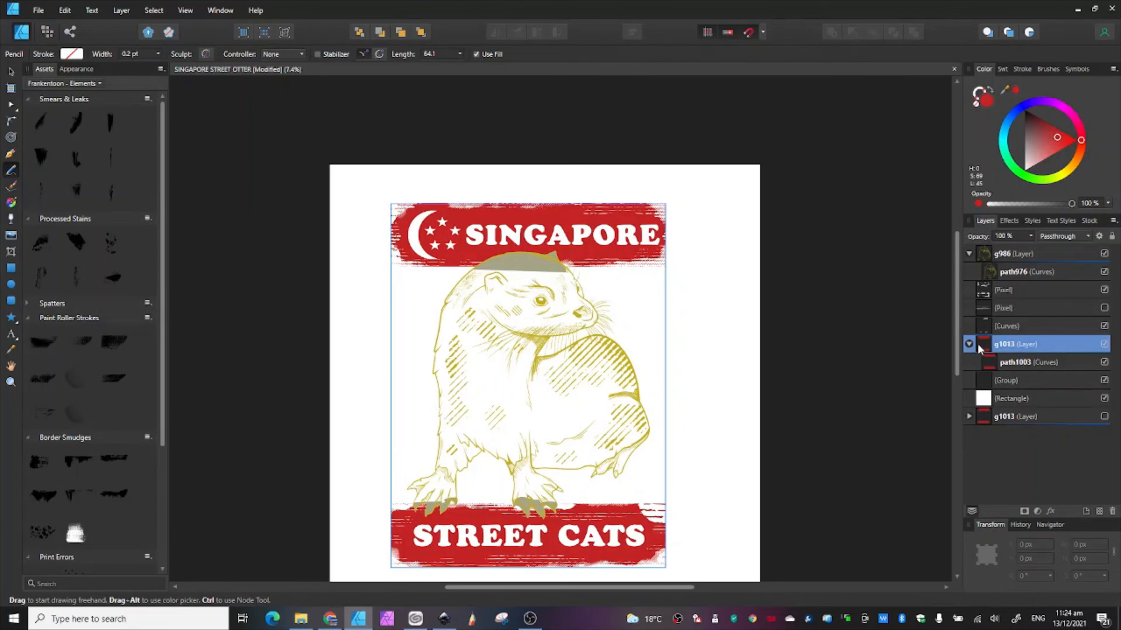
left_click(981, 326)
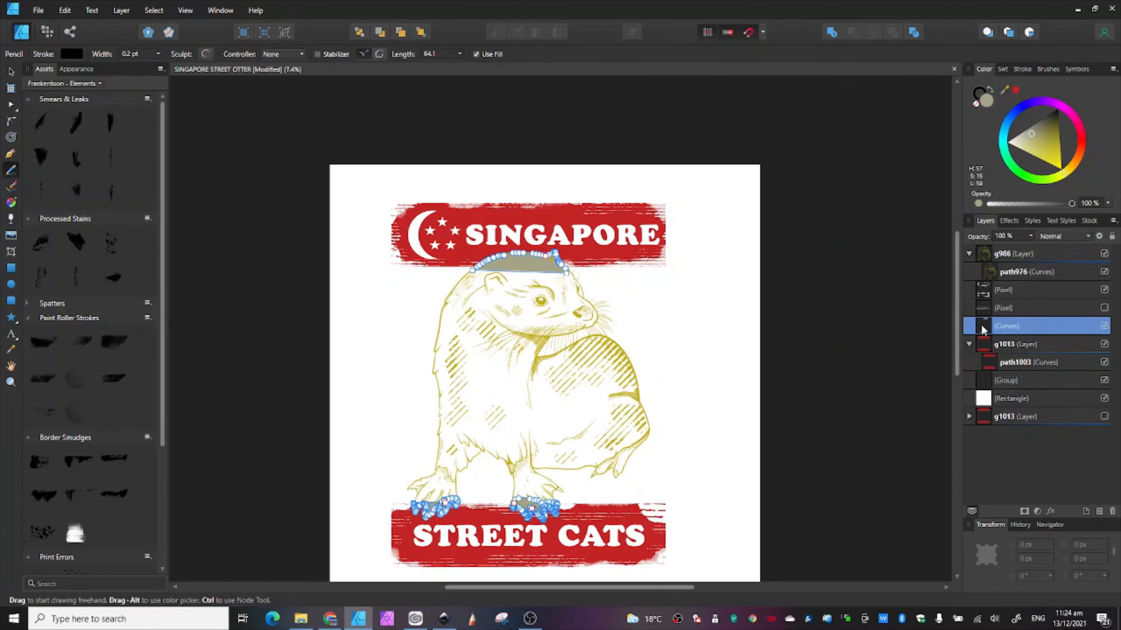
left_click_drag(981, 328, 994, 366)
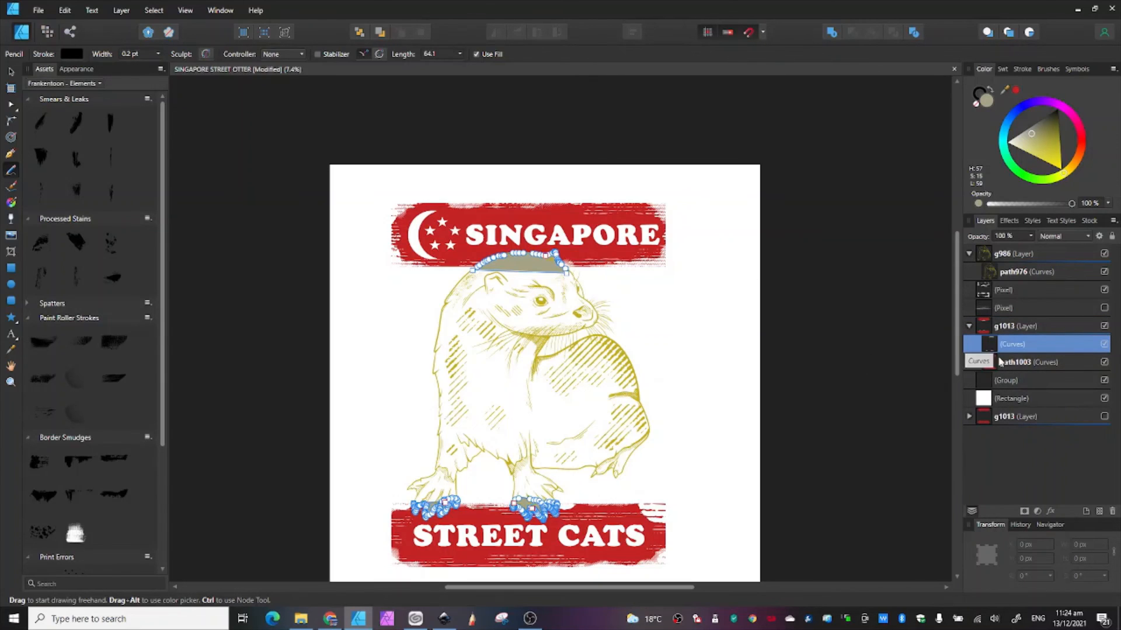
left_click(988, 359, "shift")
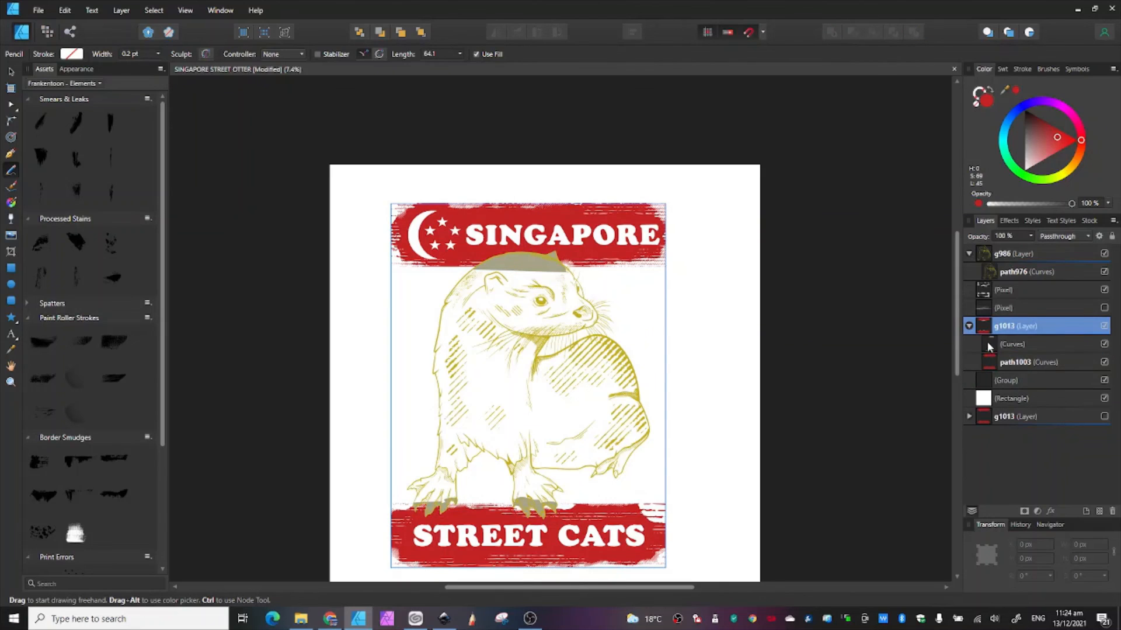
left_click(986, 342)
left_click(993, 362, "shift")
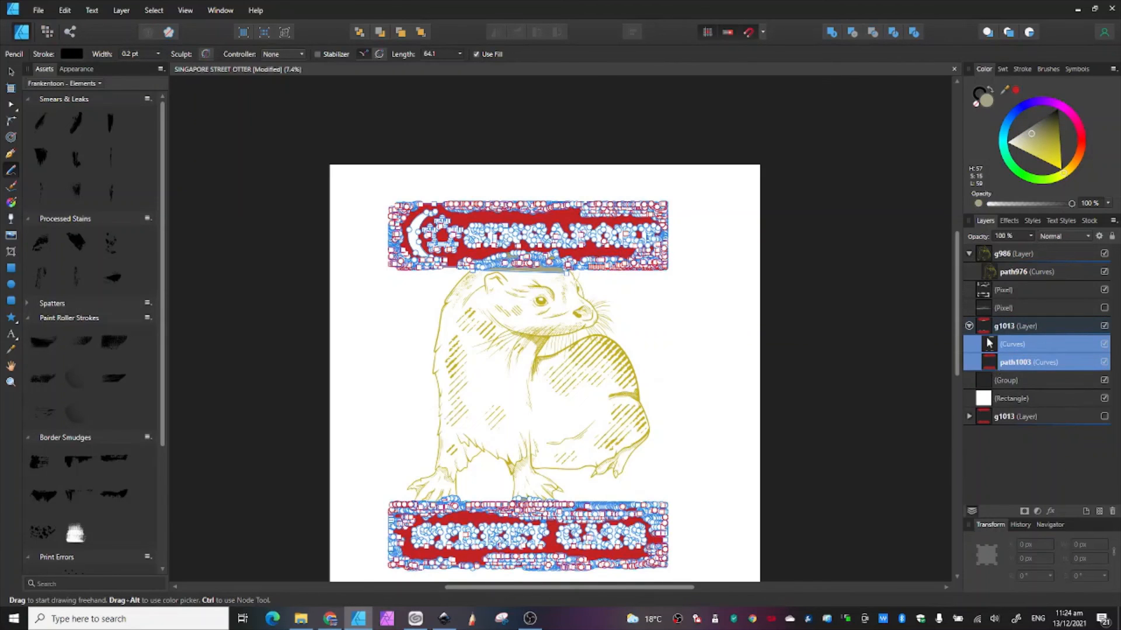
left_click(852, 33)
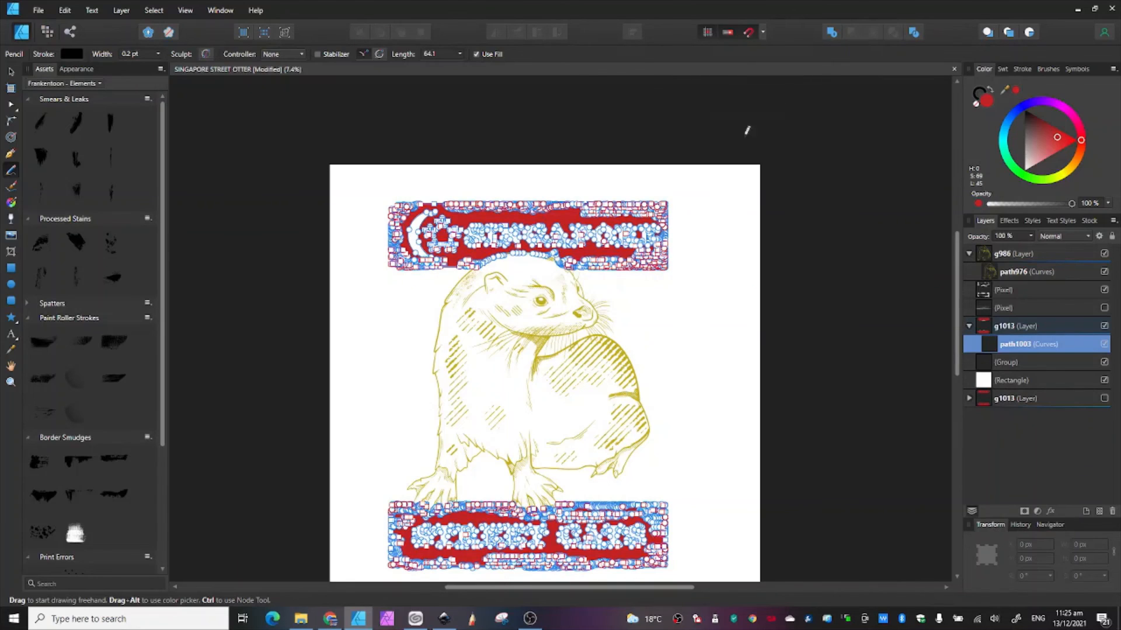
Examine the cut edge of the SINGAPORE banner around the otter's head and ear.
scroll(525, 250, "up", 10, "ctrl")
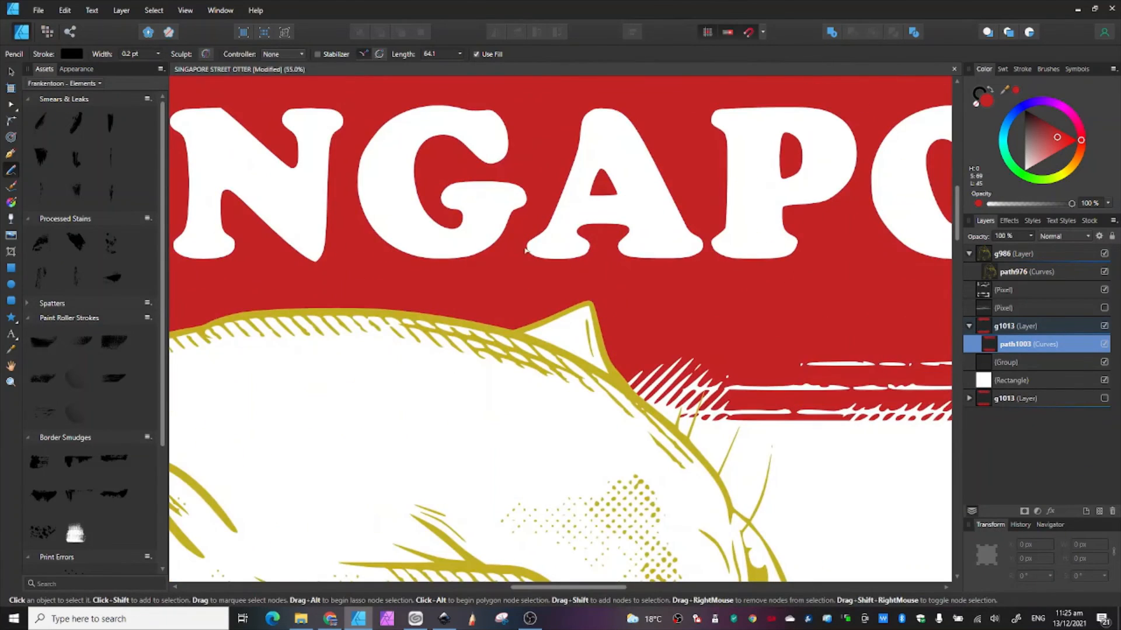
scroll(525, 250, "down", 8)
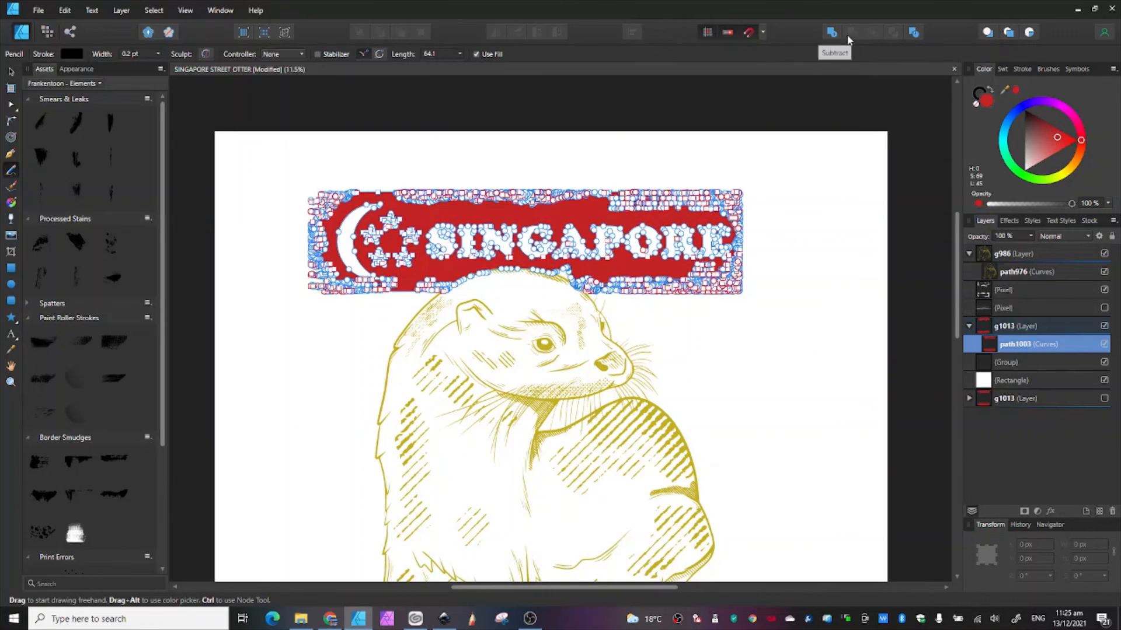
scroll(574, 282, "down", 4)
scroll(573, 282, "down", 1)
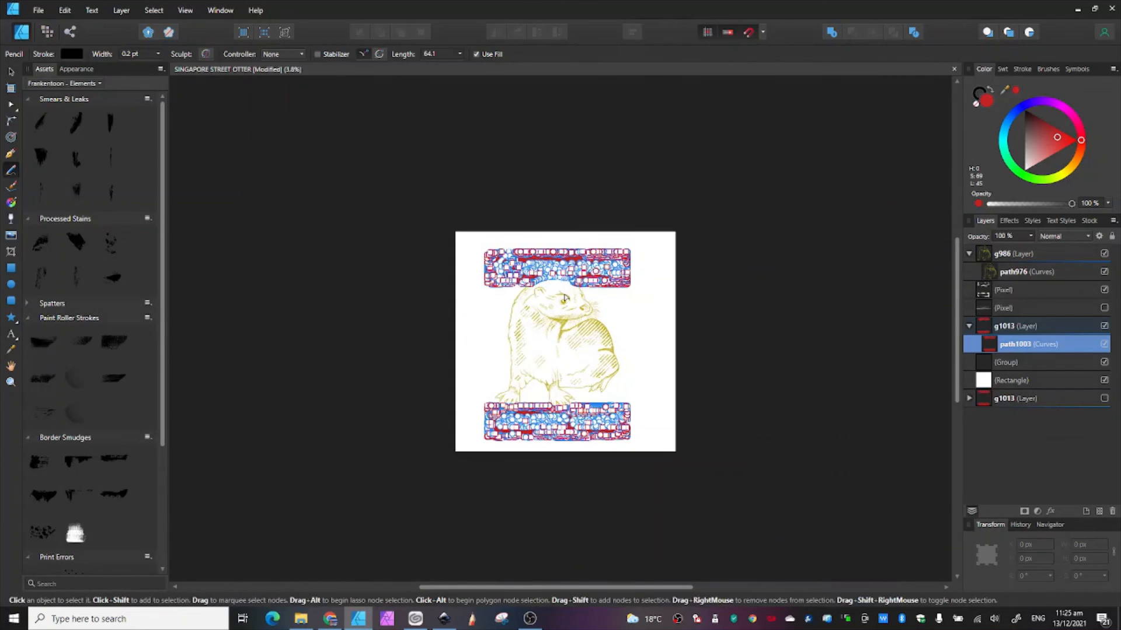
scroll(583, 268, "up", 7)
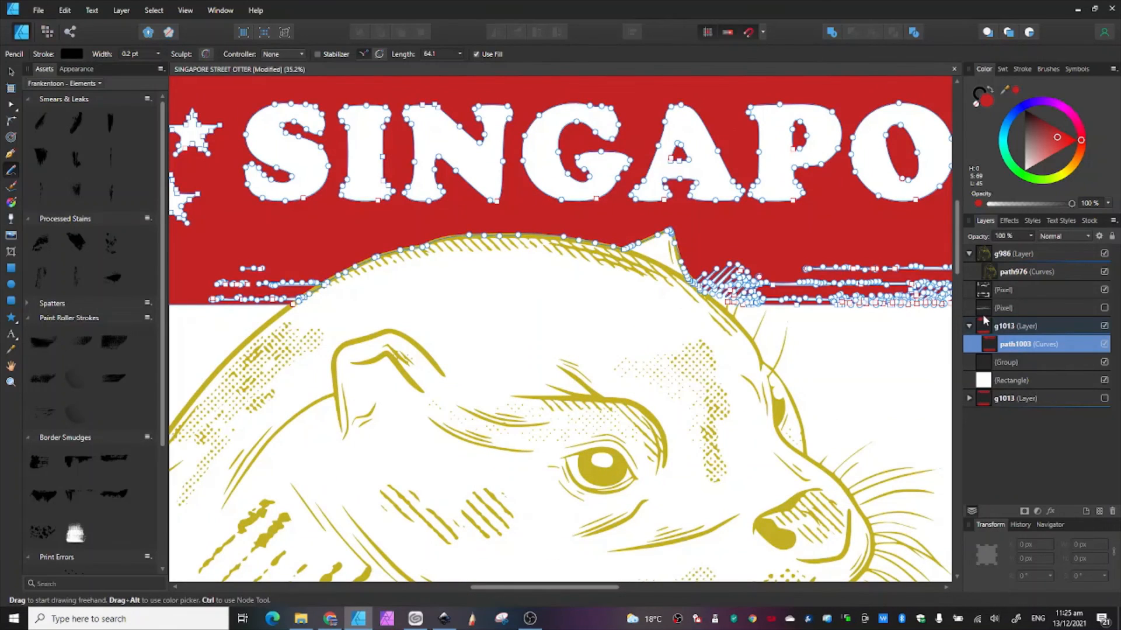
Try the banner's red as the fill of the Group below g1013 and toggle the group's visibility.
left_click(1001, 363)
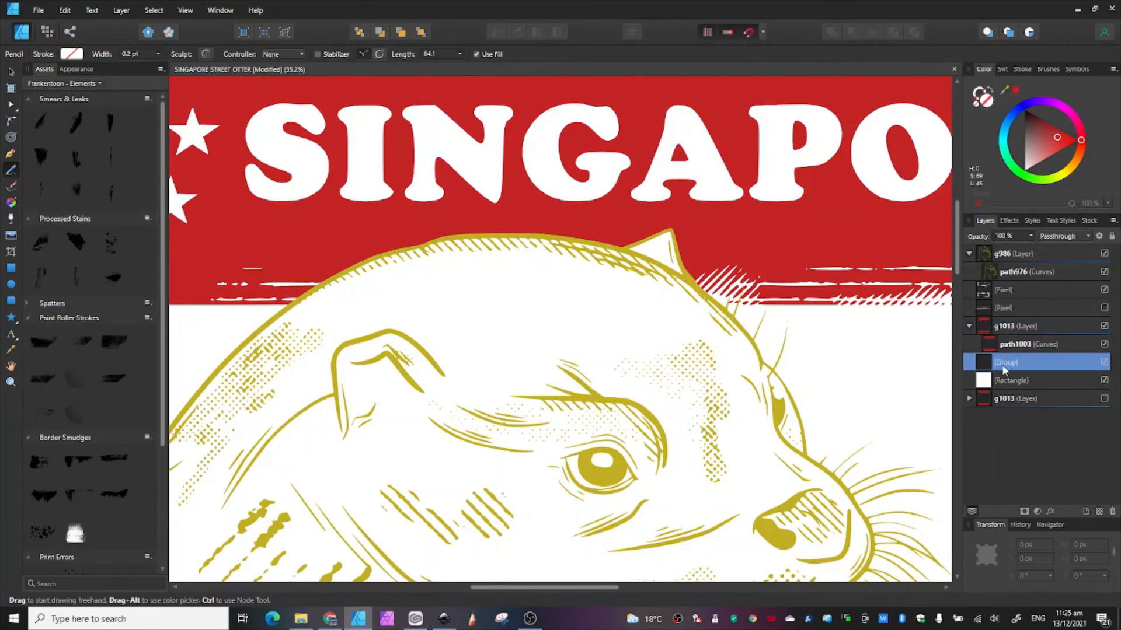
left_click(1014, 89)
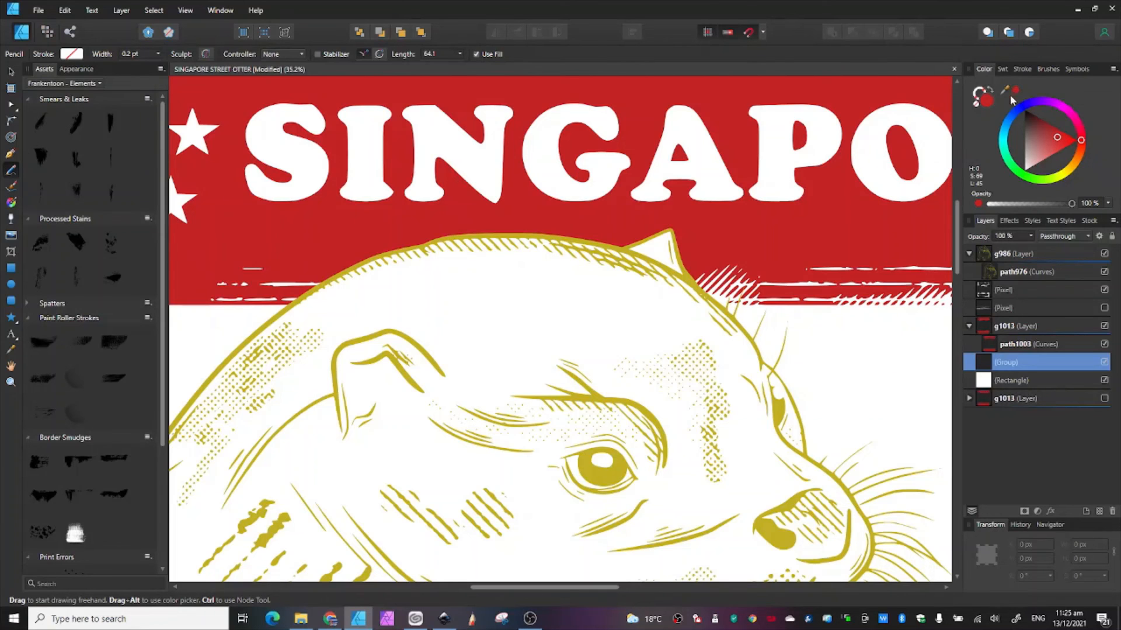
scroll(665, 280, "down", 3, "ctrl")
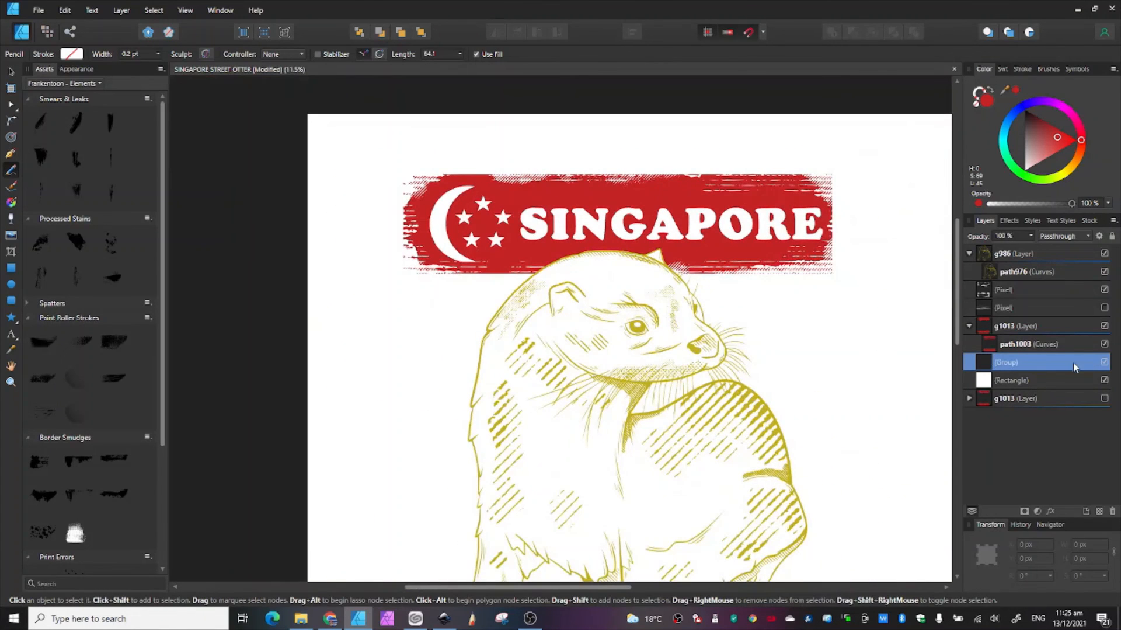
left_click(1104, 363)
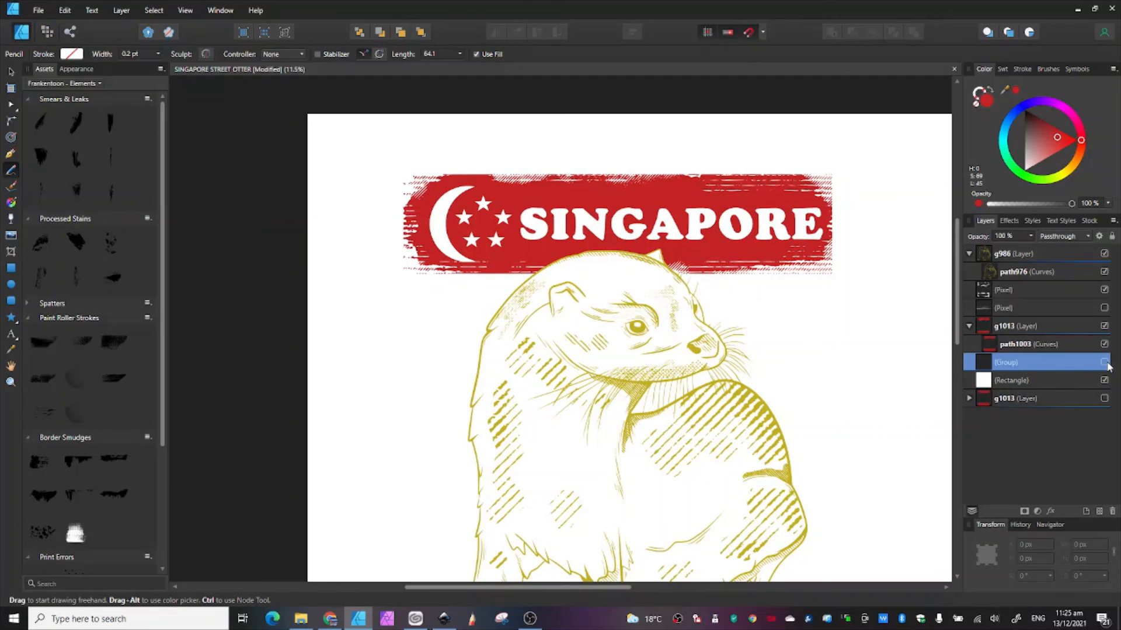
Fill the otter line art path976 with the banner's red and deselect it to view the whole design.
left_click(1070, 272)
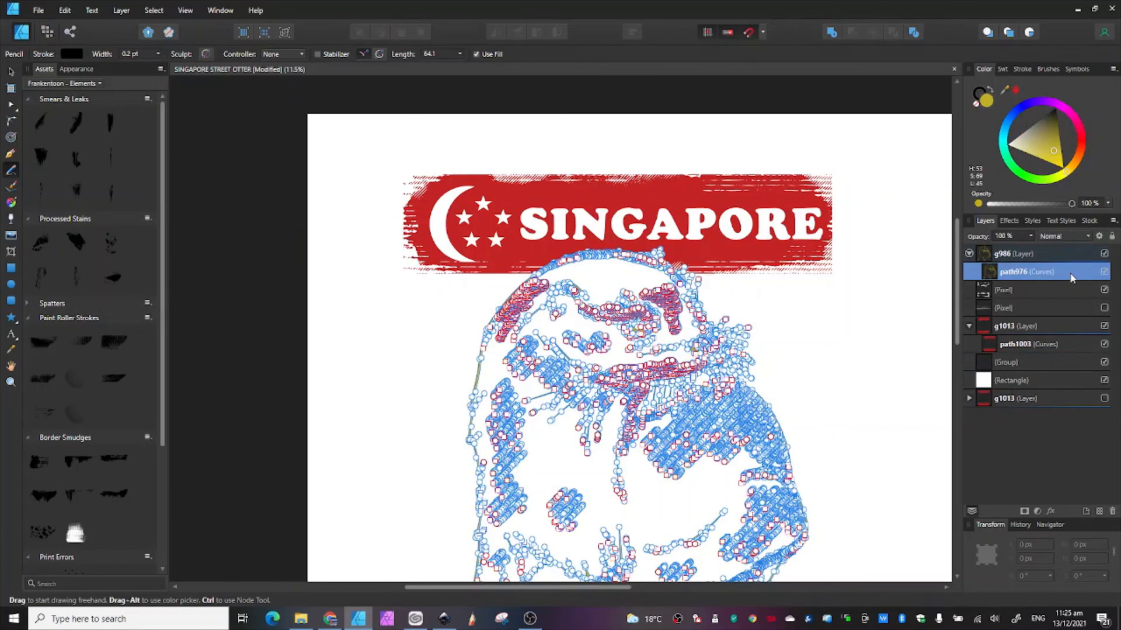
left_click(1017, 90)
scroll(605, 235, "up", 3, "ctrl")
scroll(606, 235, "down", 5)
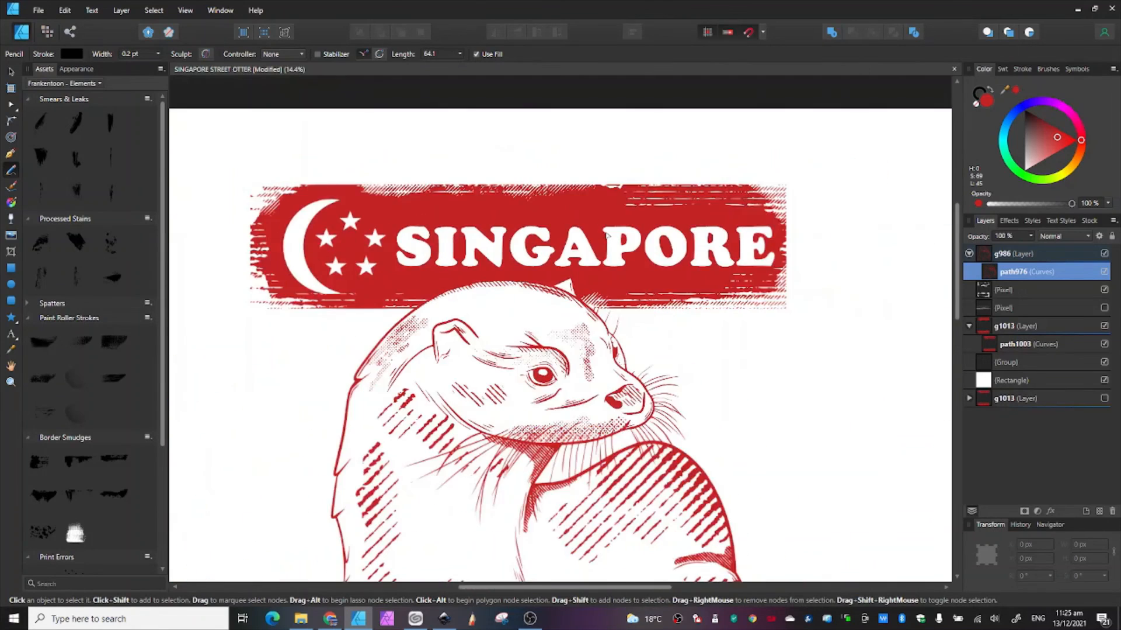
left_click(12, 72)
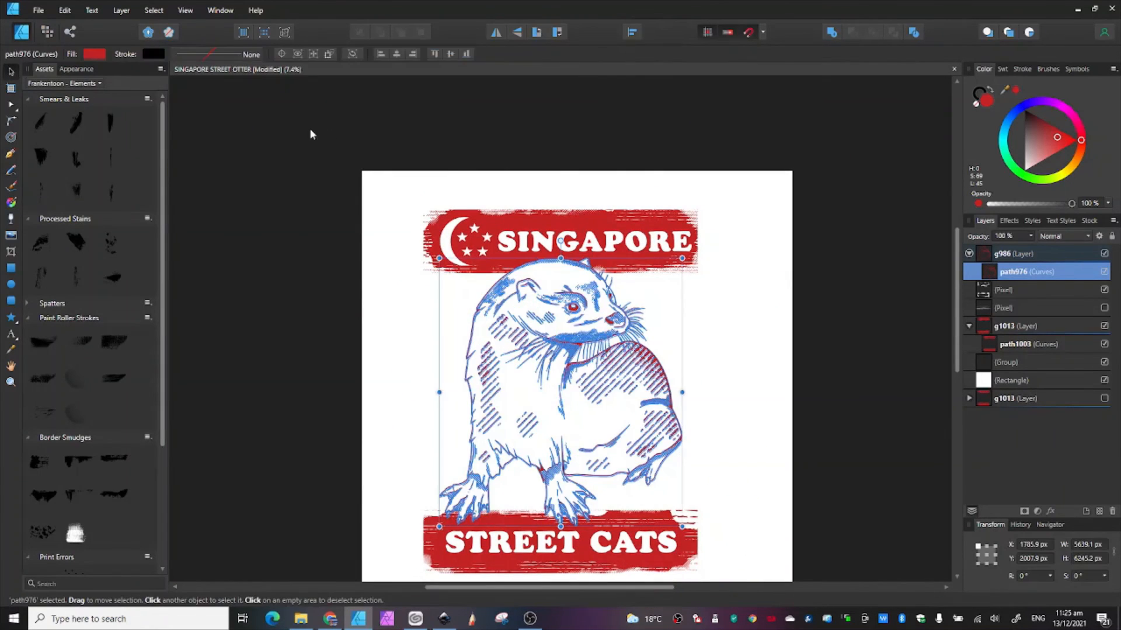
left_click(306, 137)
scroll(273, 198, "down", 2)
scroll(275, 225, "up", 1)
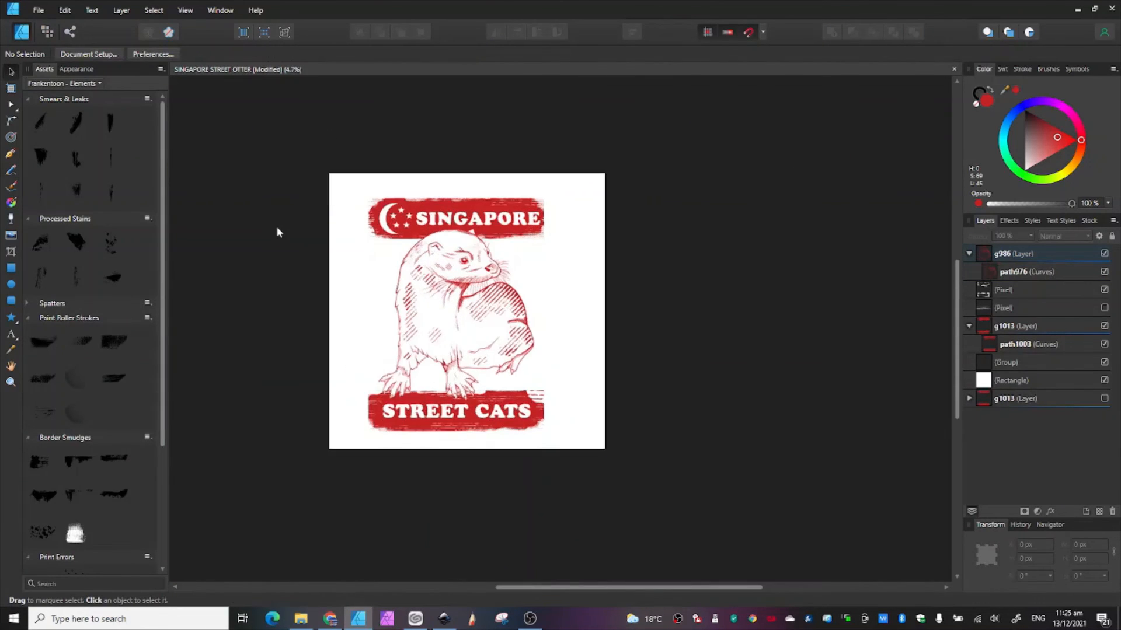
scroll(266, 266, "up", 1)
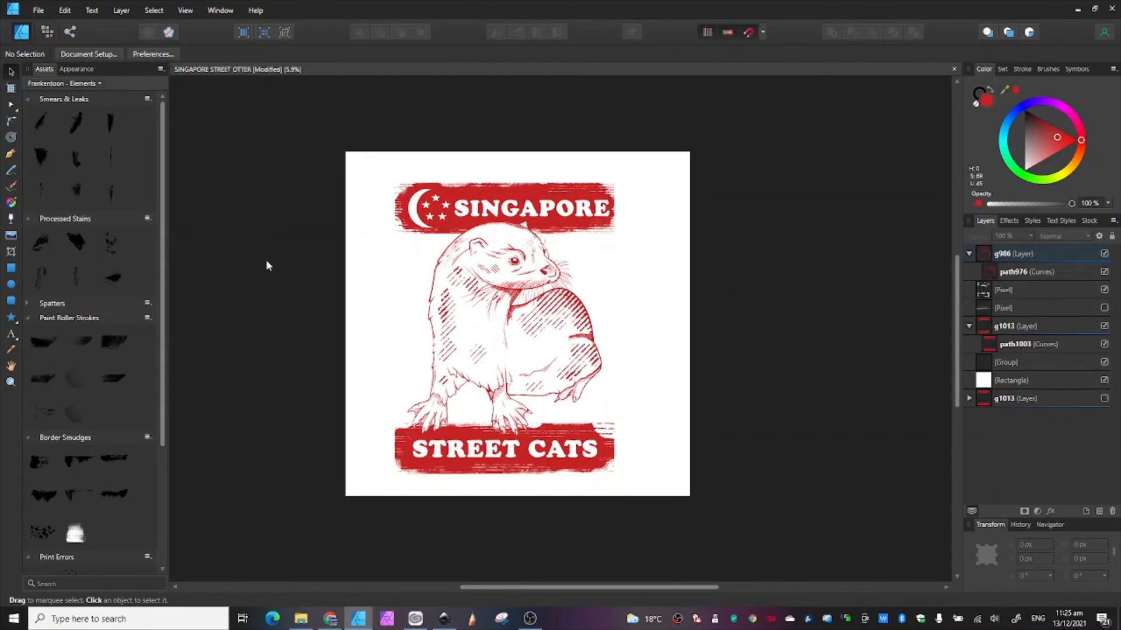